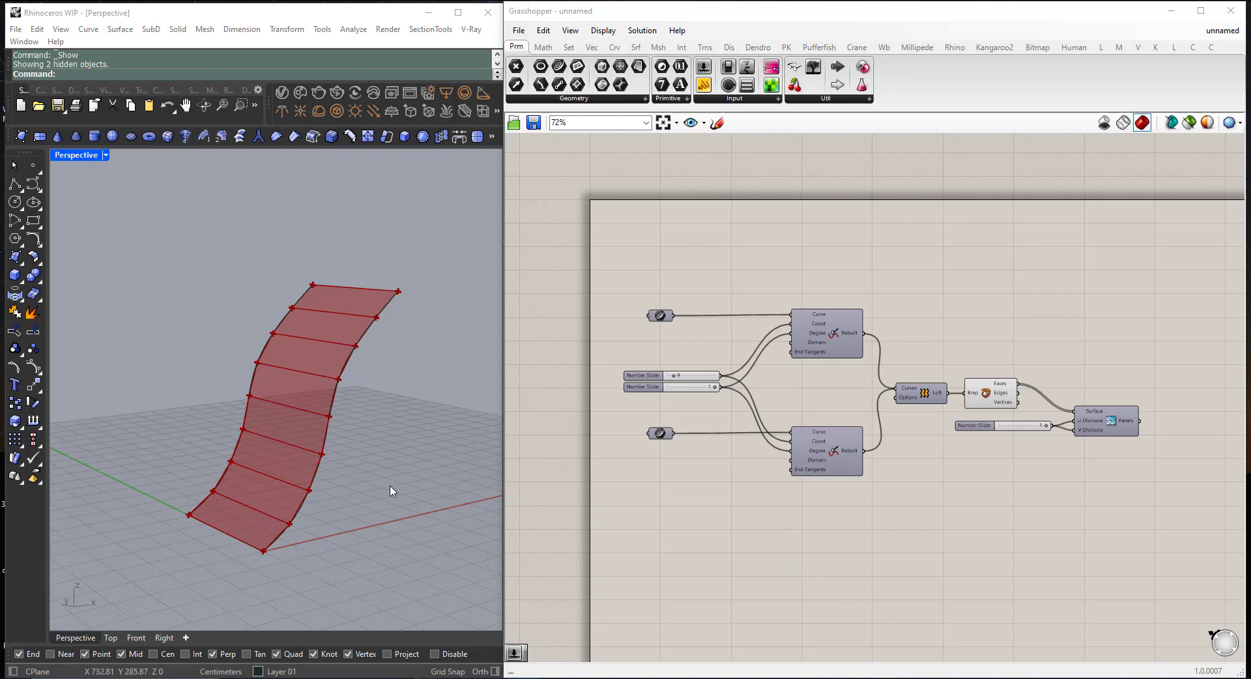
- Set the point-count slider that feeds both curve rebuild components to 13 and inspect the panelled strip
right_click_drag(391, 491, 346, 486)
scroll(264, 449, "up", 4)
right_click_drag(303, 435, 260, 419)
right_click_drag(323, 375, 414, 346)
scroll(685, 386, "up", 4)
scroll(683, 382, "up", 1)
scroll(347, 386, "down", 2)
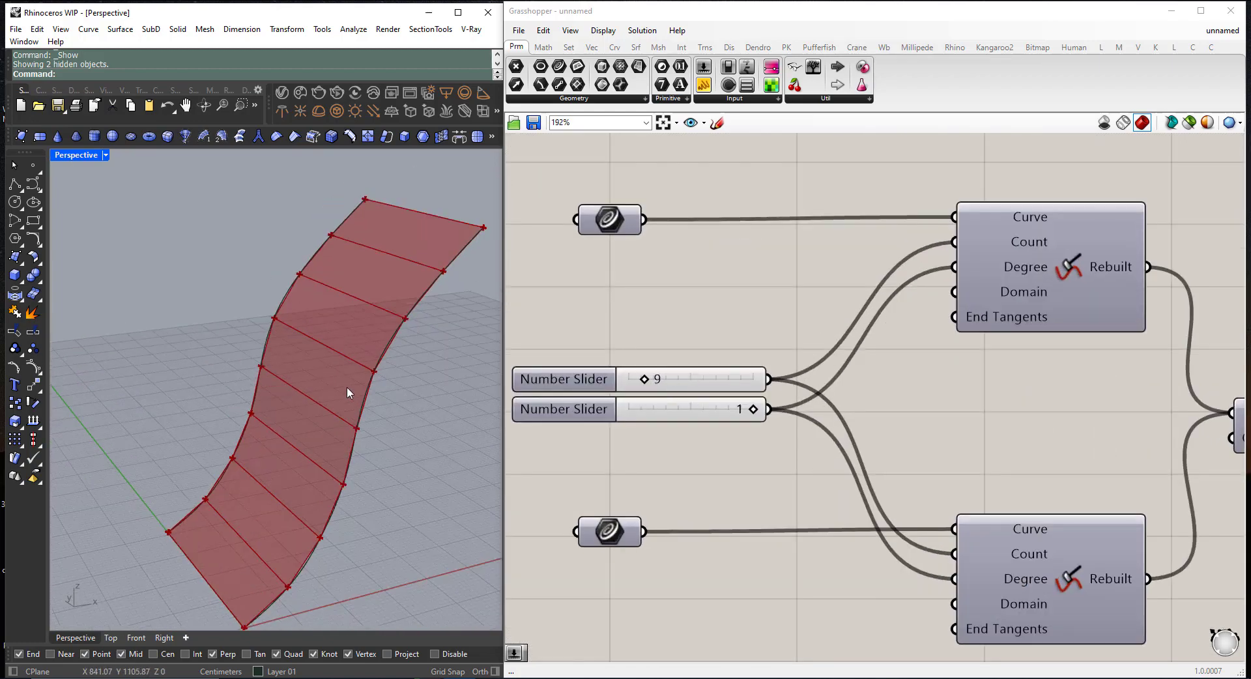
right_click_drag(347, 386, 370, 394)
mouse_move(645, 386)
left_mouse_down()
mouse_move(679, 383)
mouse_move(655, 384)
left_mouse_up()
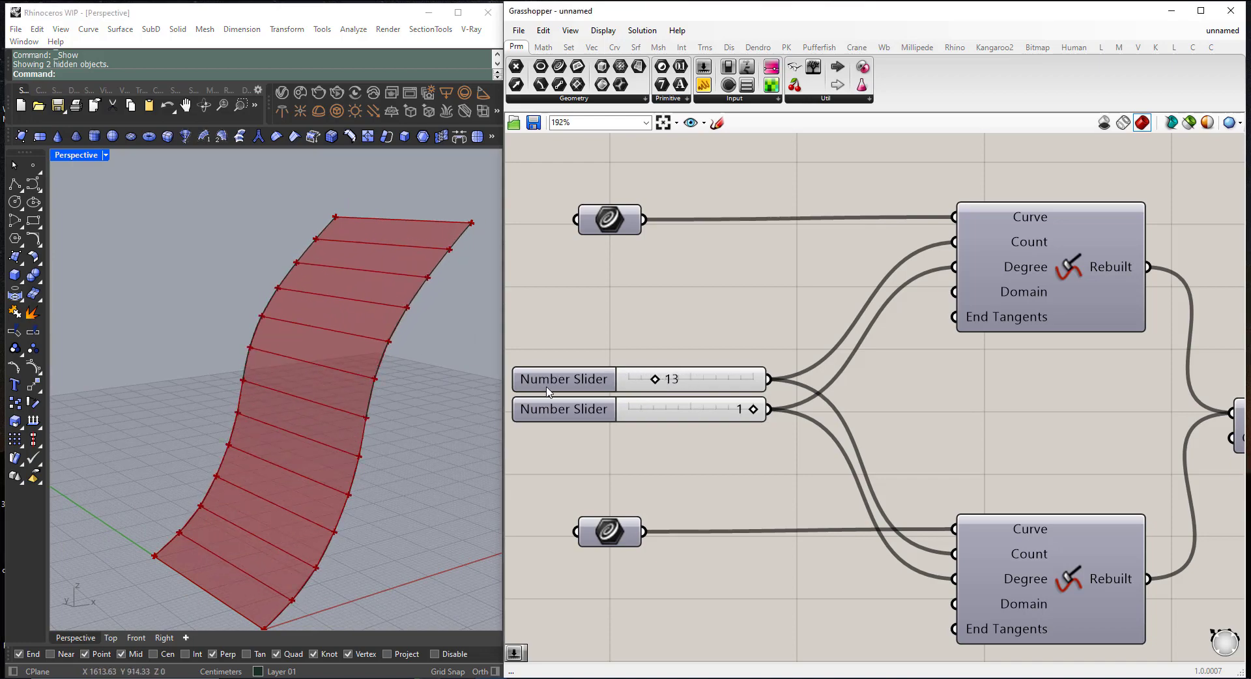
mouse_move(366, 383)
right_mouse_down()
mouse_move(332, 380)
mouse_move(371, 381)
right_mouse_up()
scroll(684, 369, "down", 6)
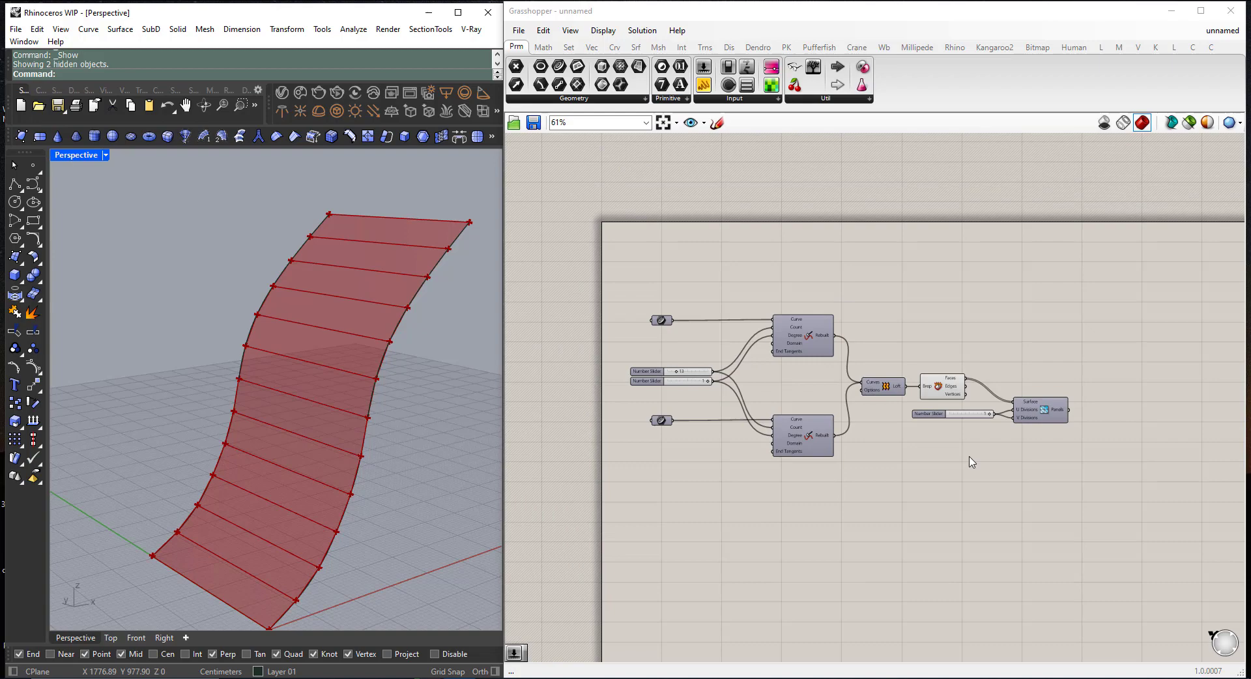
- Enable the Triangular Panels A component and hide the preview of the component that deconstructs the loft
scroll(972, 459, "up", 3)
right_click(1095, 388)
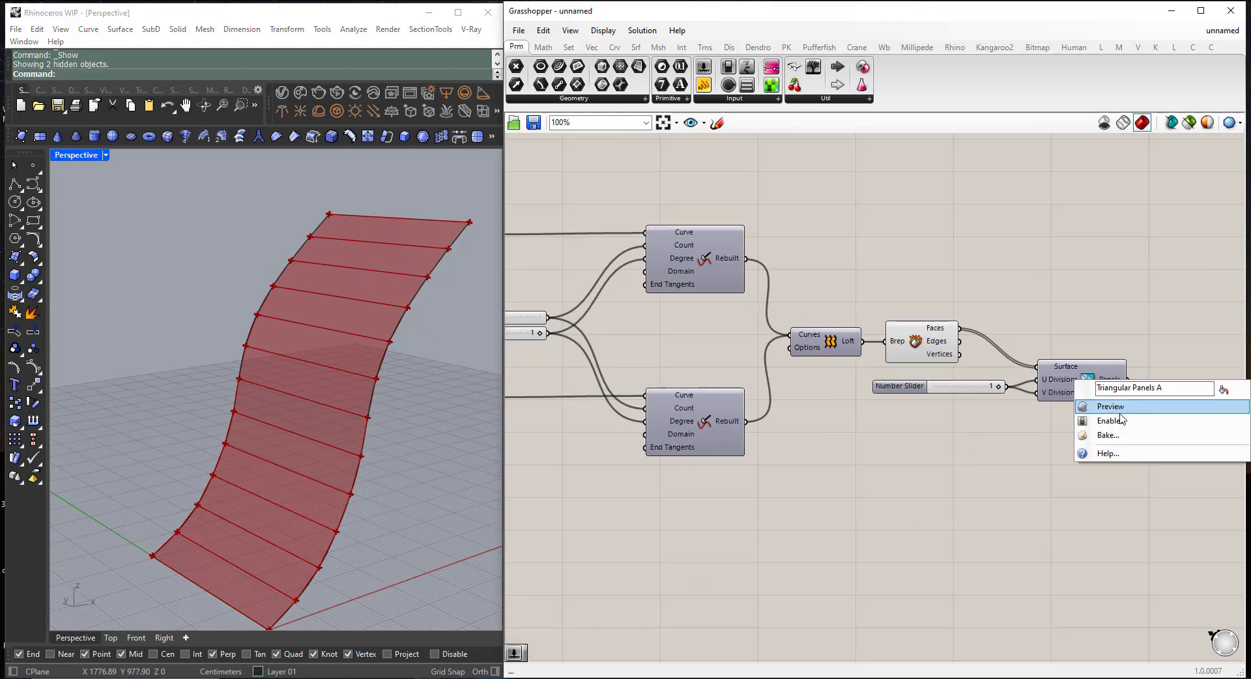
left_click(1106, 425)
left_click_drag(981, 430, 893, 300)
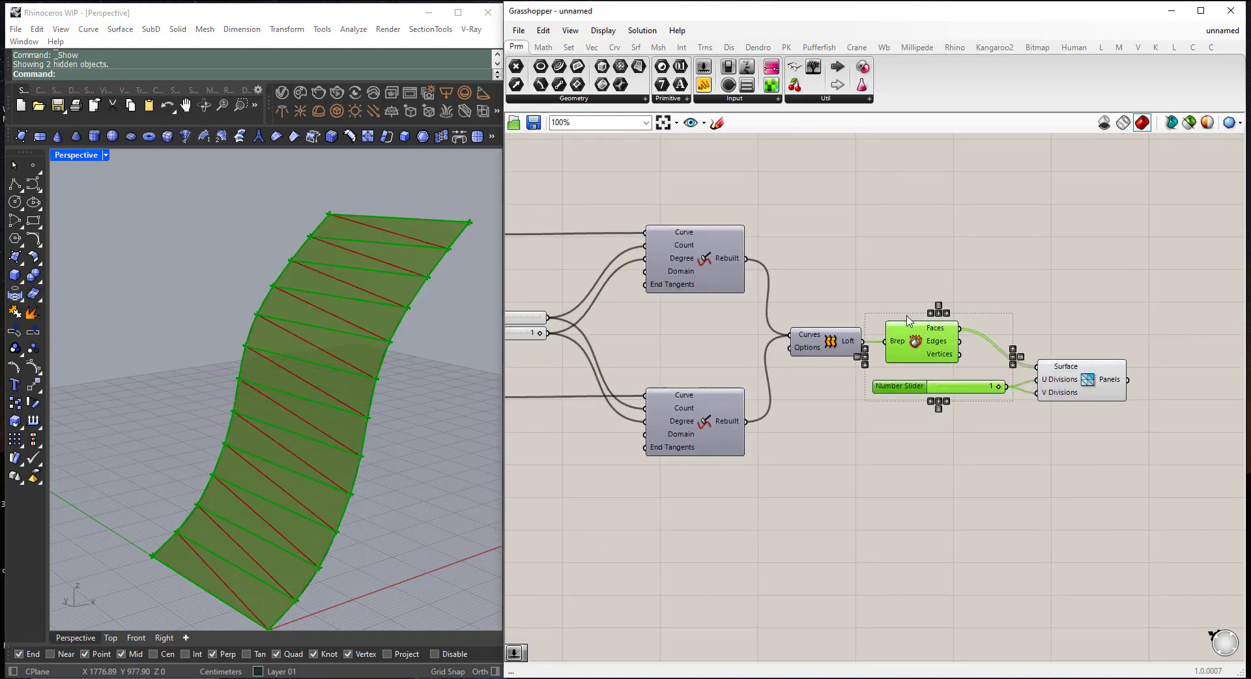
middle_click(905, 315)
left_click(943, 281)
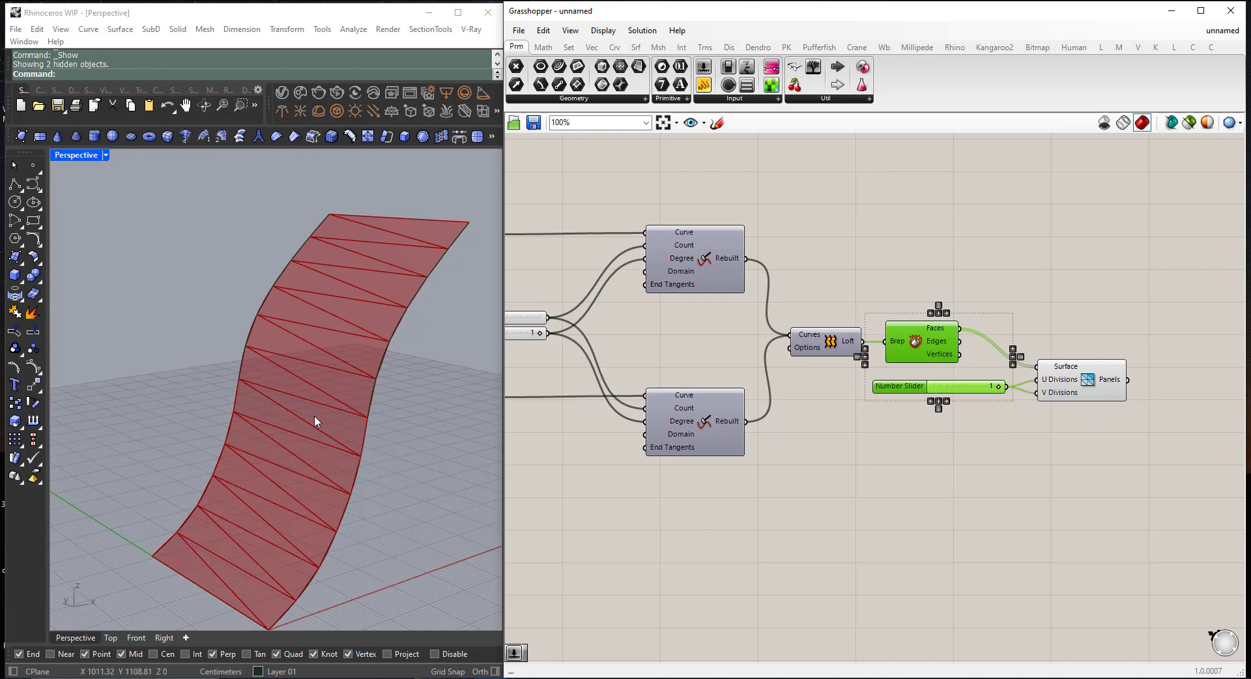
right_click_drag(314, 416, 281, 498)
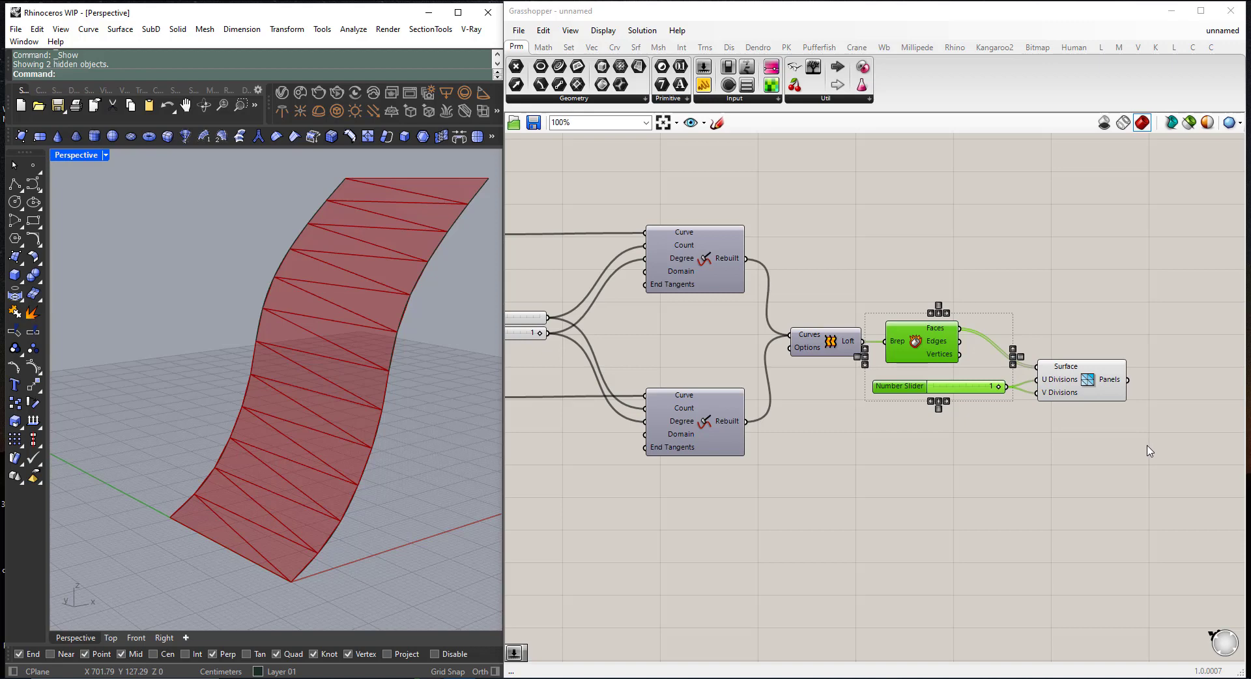
scroll(1038, 448, "down", 2)
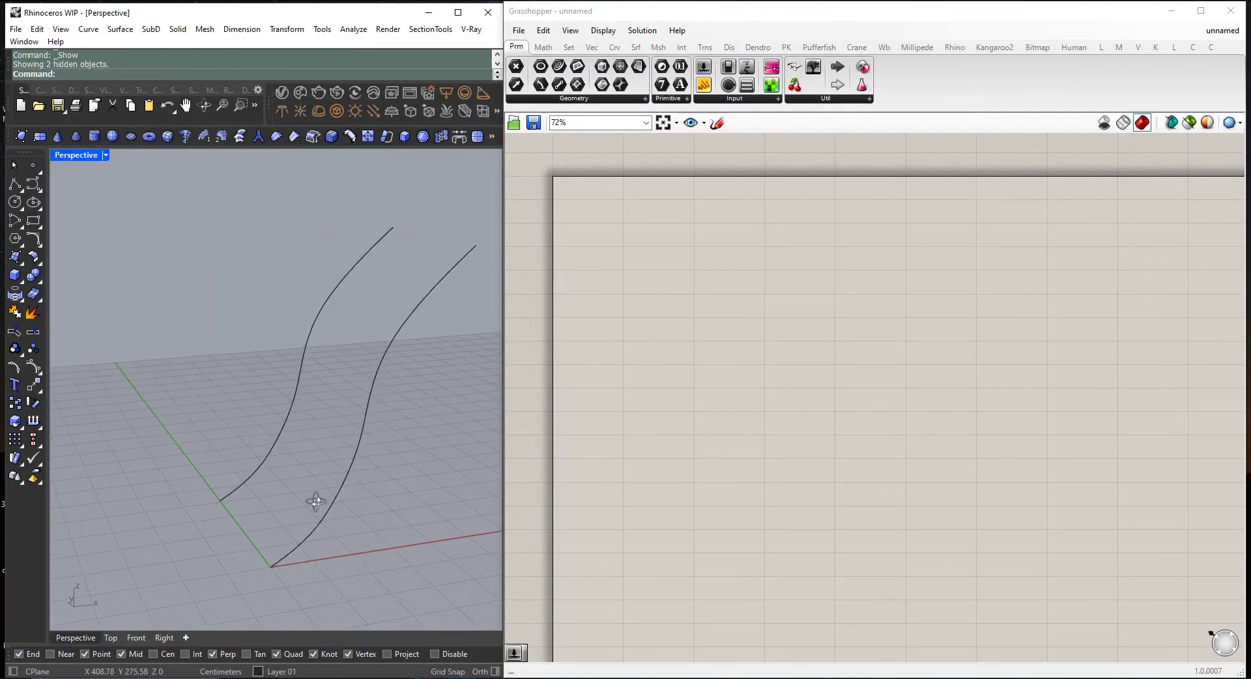
- Add a Curve parameter to the empty canvas and reference the Rhino curve that starts at the origin
right_click_drag(316, 502, 346, 465)
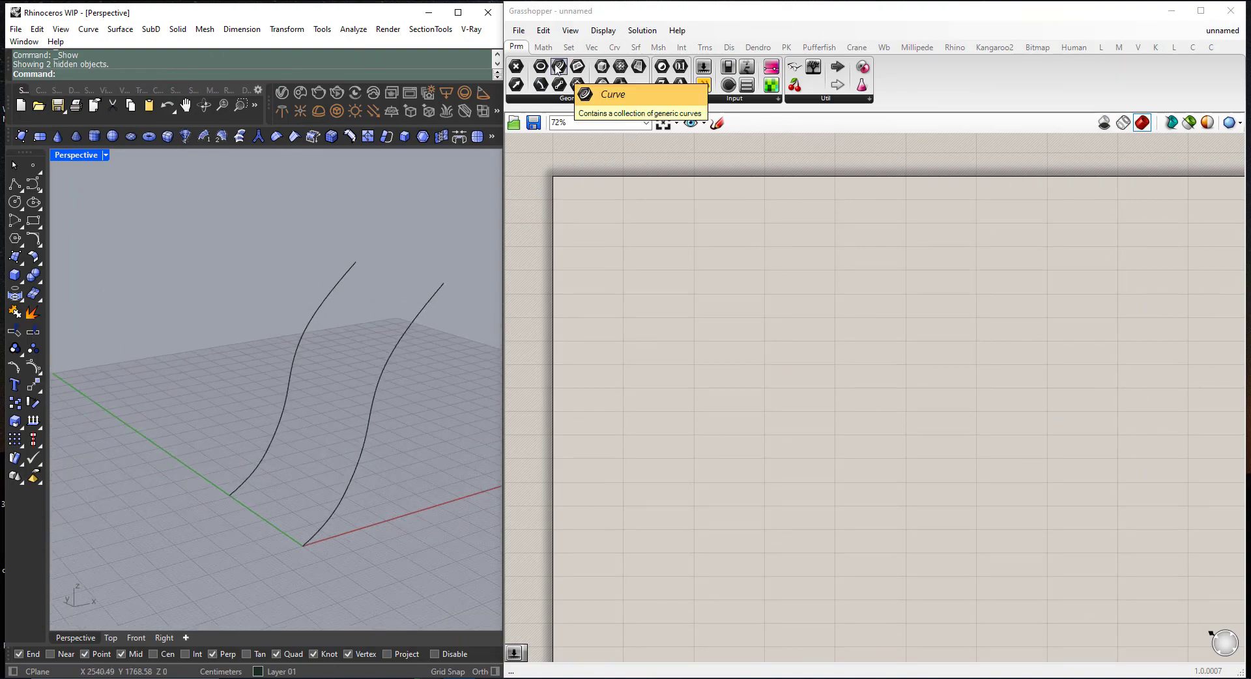
left_click_drag(558, 68, 684, 319)
scroll(657, 328, "up", 3)
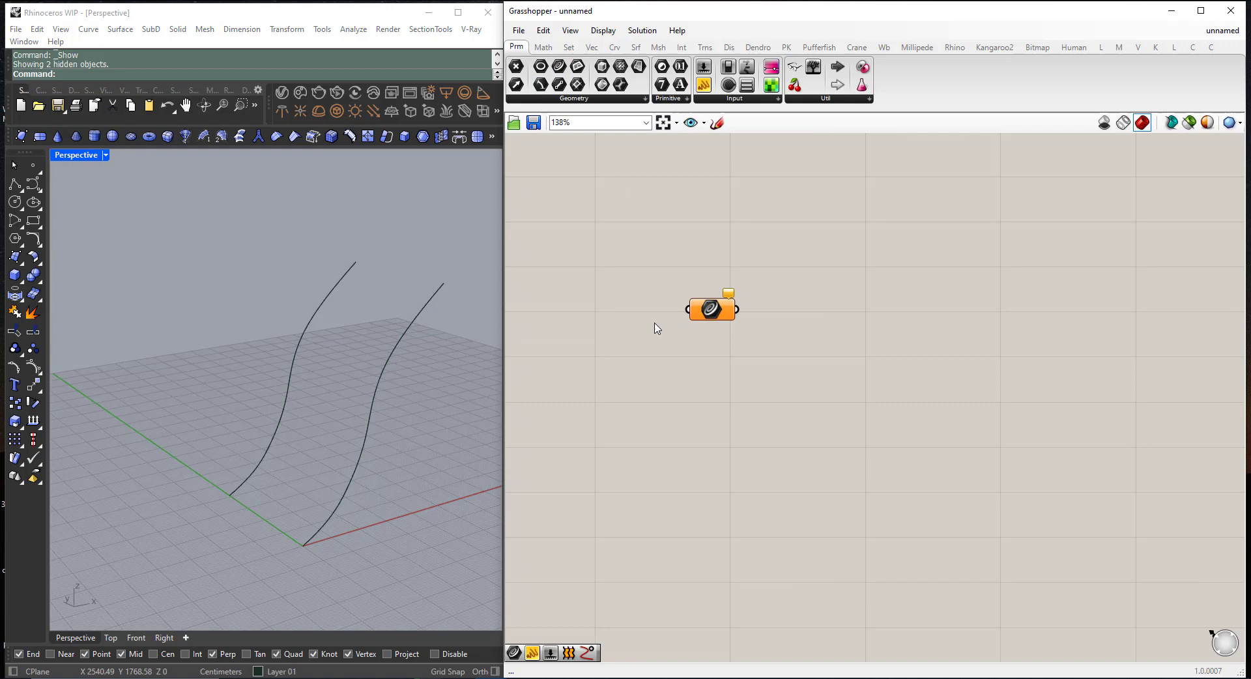
right_click(710, 312)
left_click(736, 476)
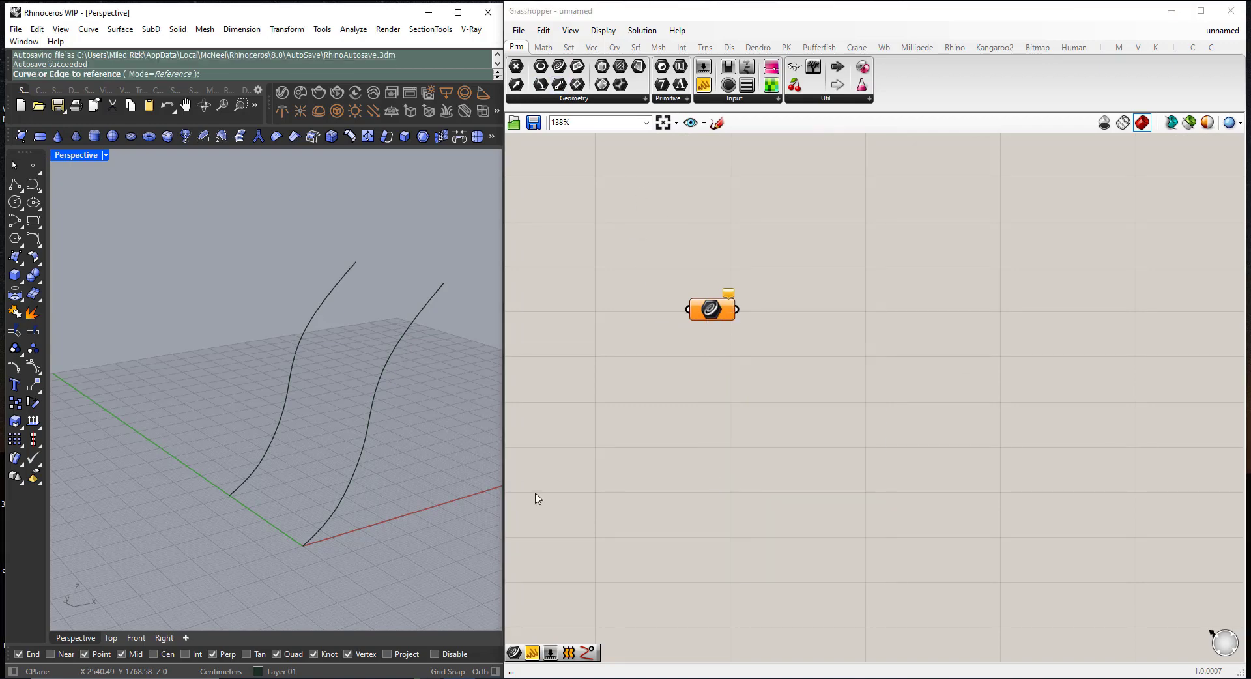
left_click(308, 541)
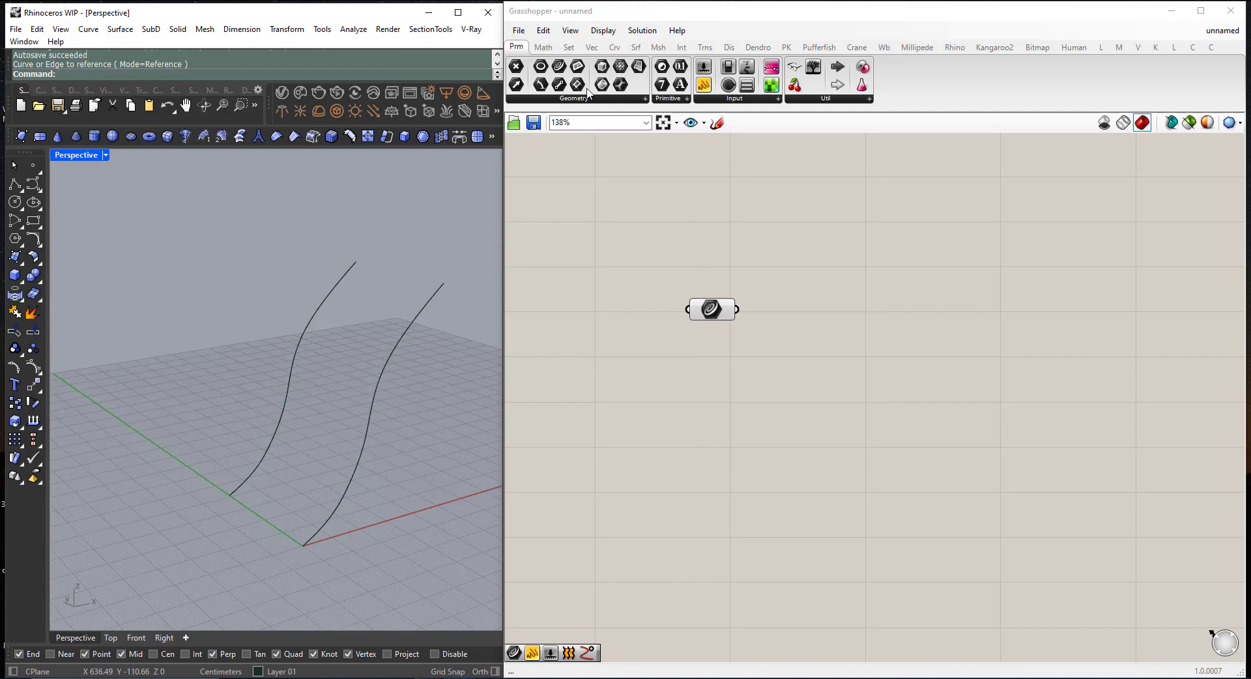
- Add a second Curve parameter below the first and reference the other Rhino curve in it
left_click_drag(565, 72, 714, 427)
right_click(713, 426)
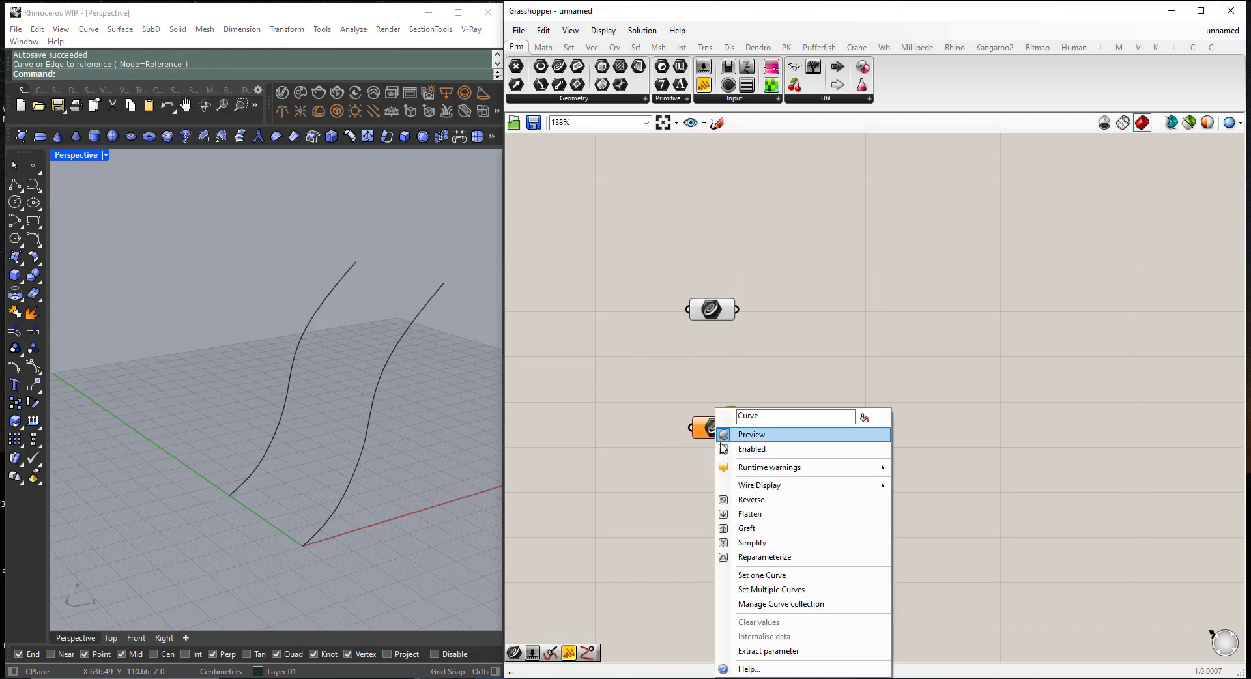
left_click(751, 576)
left_click(235, 491)
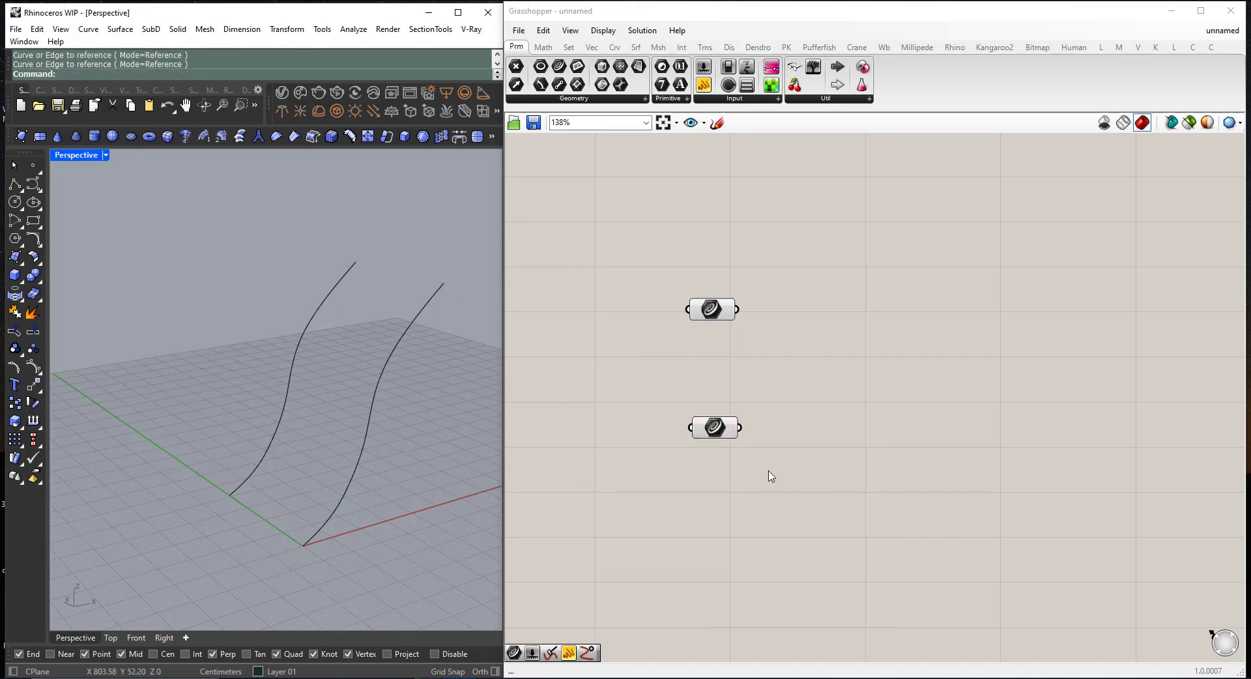
- Hide the two source curves in Rhino and move the second Curve parameter slightly further down the Grasshopper canvas
left_click_drag(410, 538, 222, 394)
middle_click(238, 404)
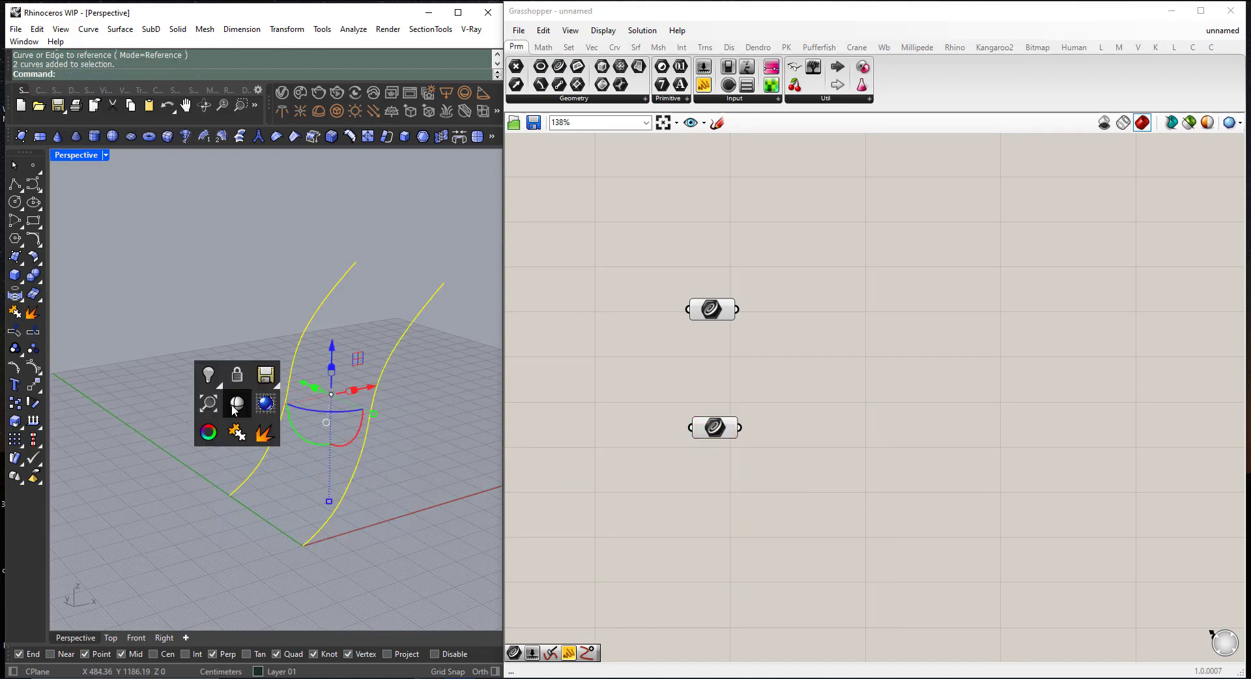
left_click(207, 375)
right_click_drag(248, 406, 416, 447)
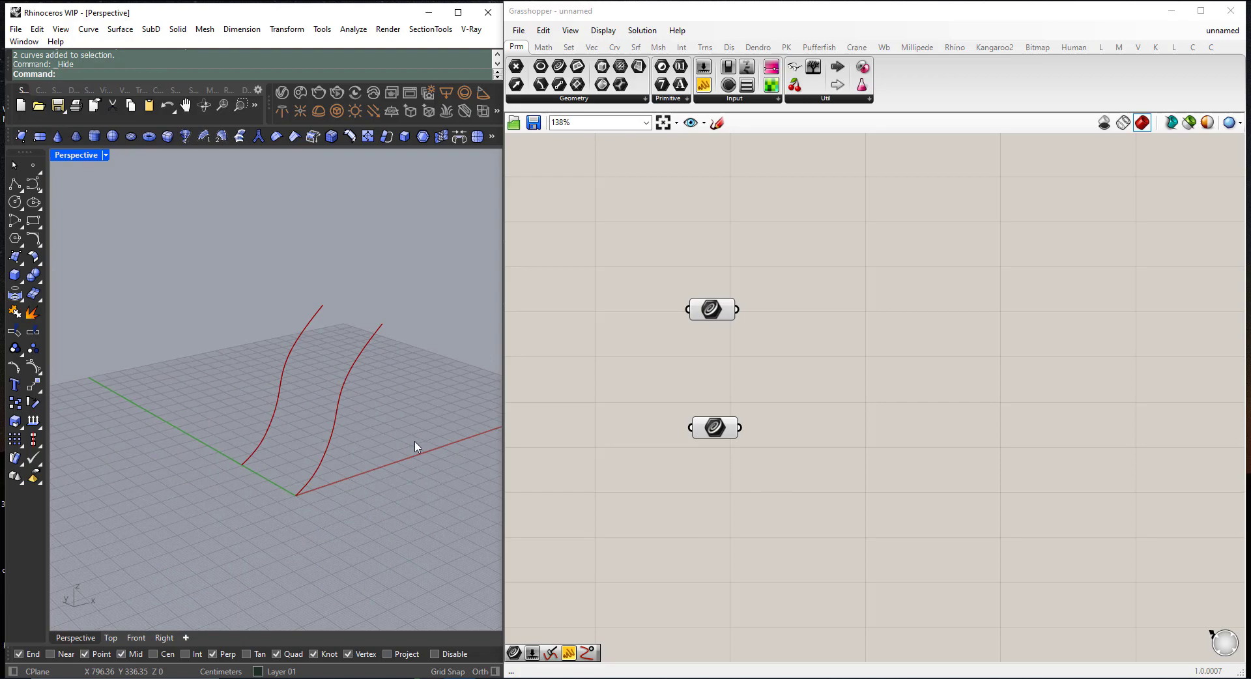
left_click_drag(708, 442, 709, 461)
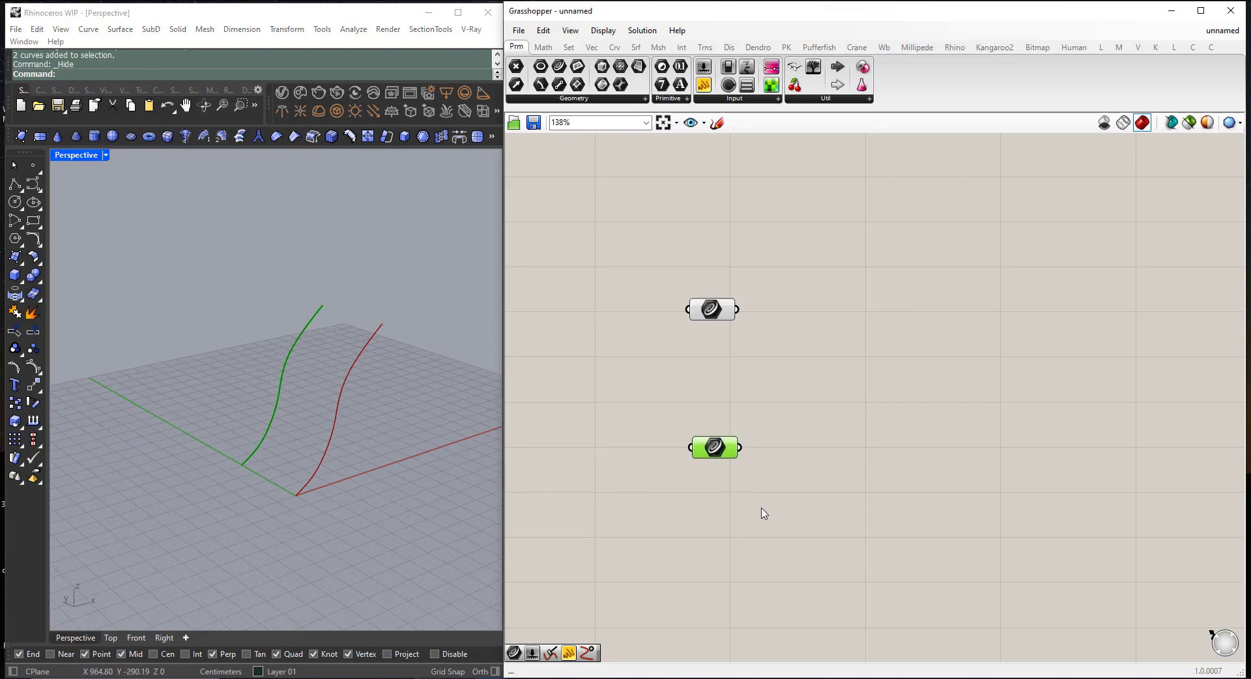
left_click_drag(767, 512, 658, 257)
middle_click(710, 307)
left_click(753, 263)
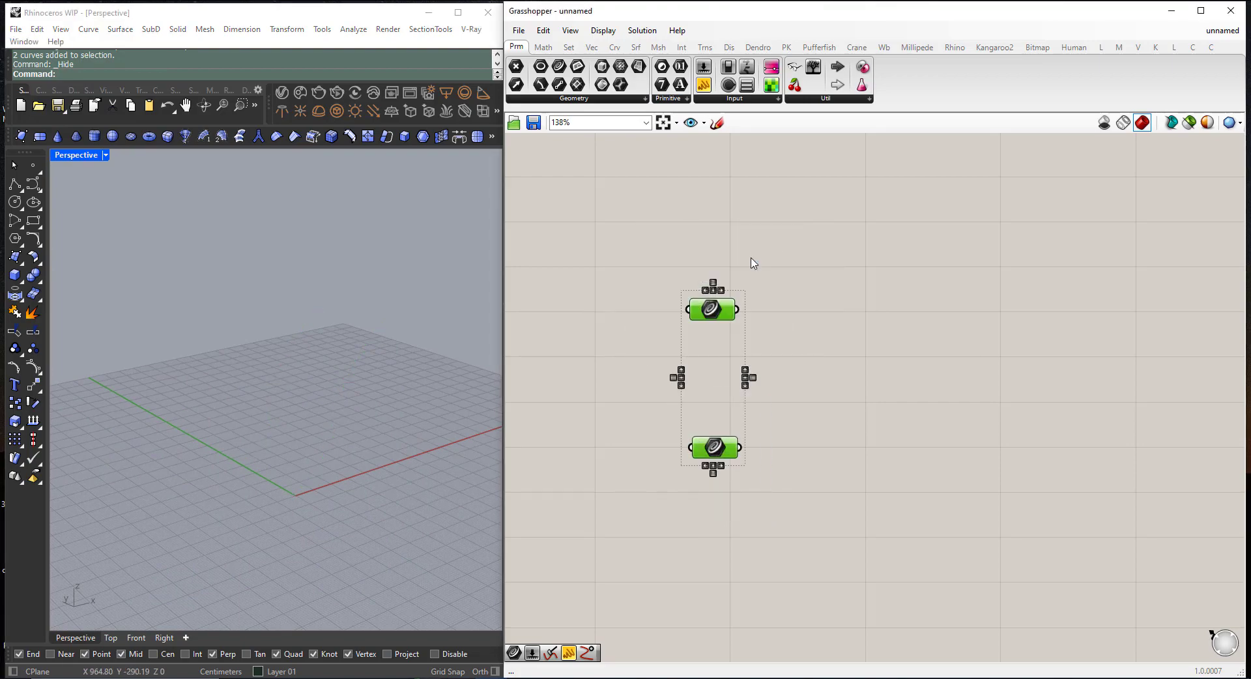
middle_click(714, 316)
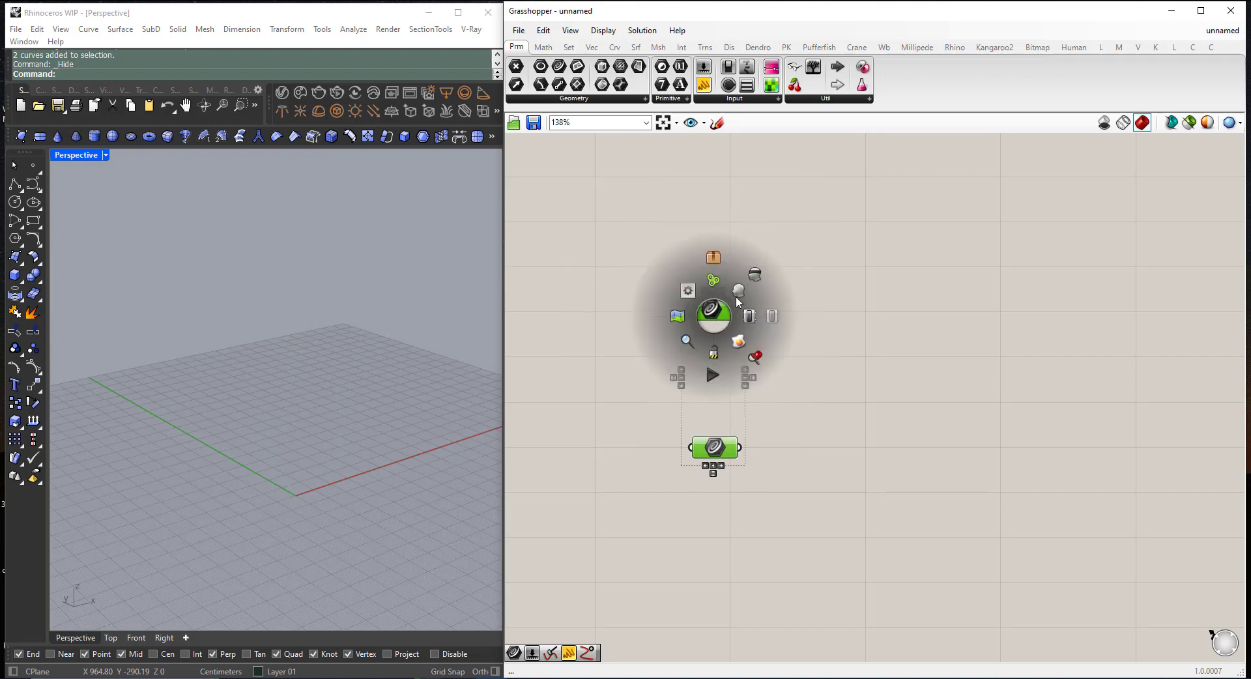
left_click(741, 292)
left_click(664, 260)
- Add a Rebuild Curve component with a Count input, connect the first Curve parameter to it, and compare the curves
double_click(825, 367)
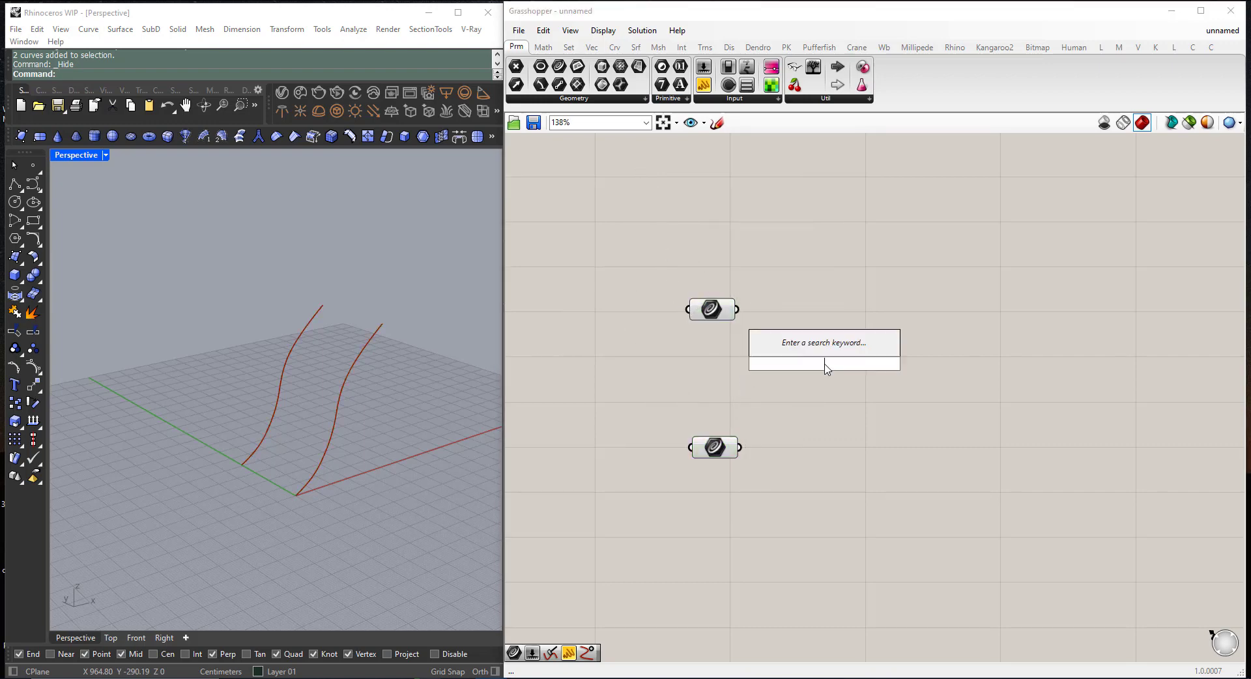
type("rebuild")
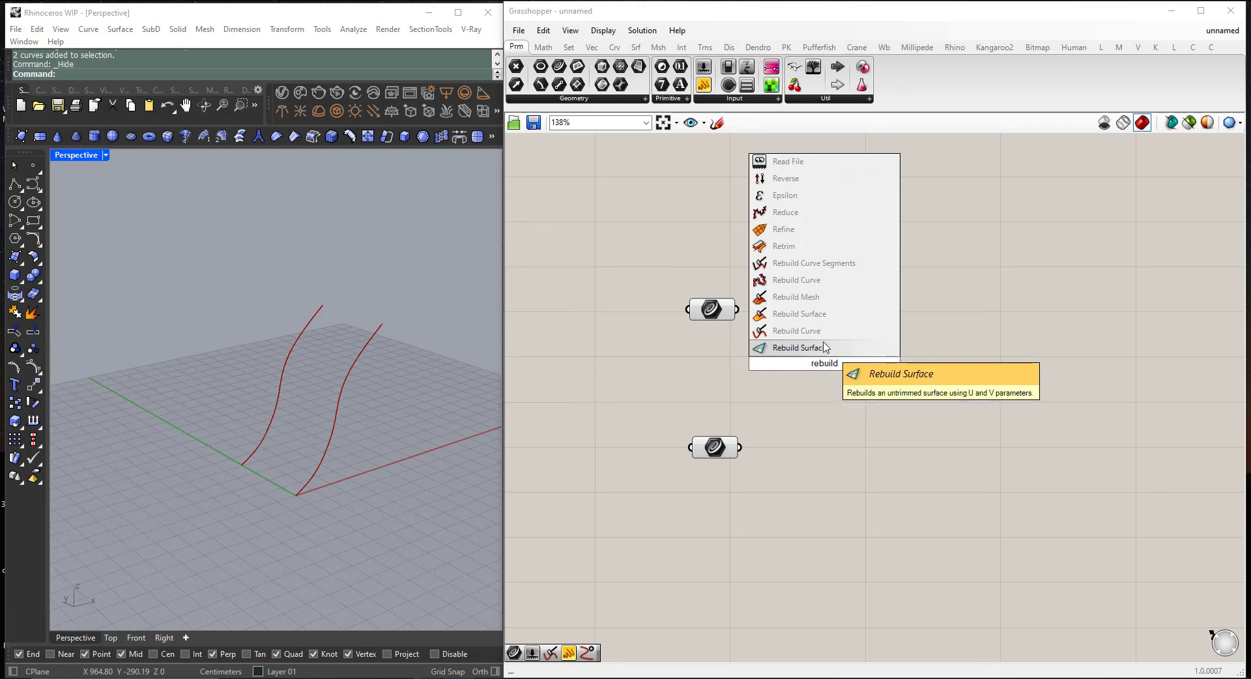
key("Up")
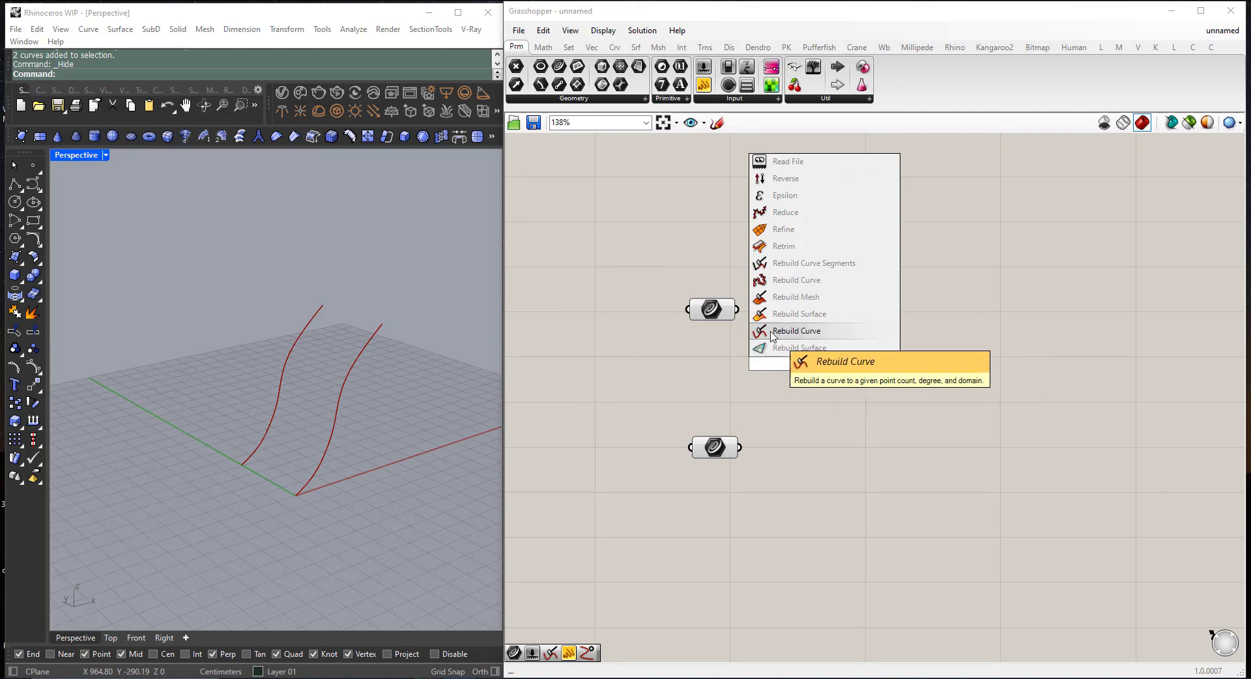
key("Return")
left_click_drag(831, 360, 865, 339)
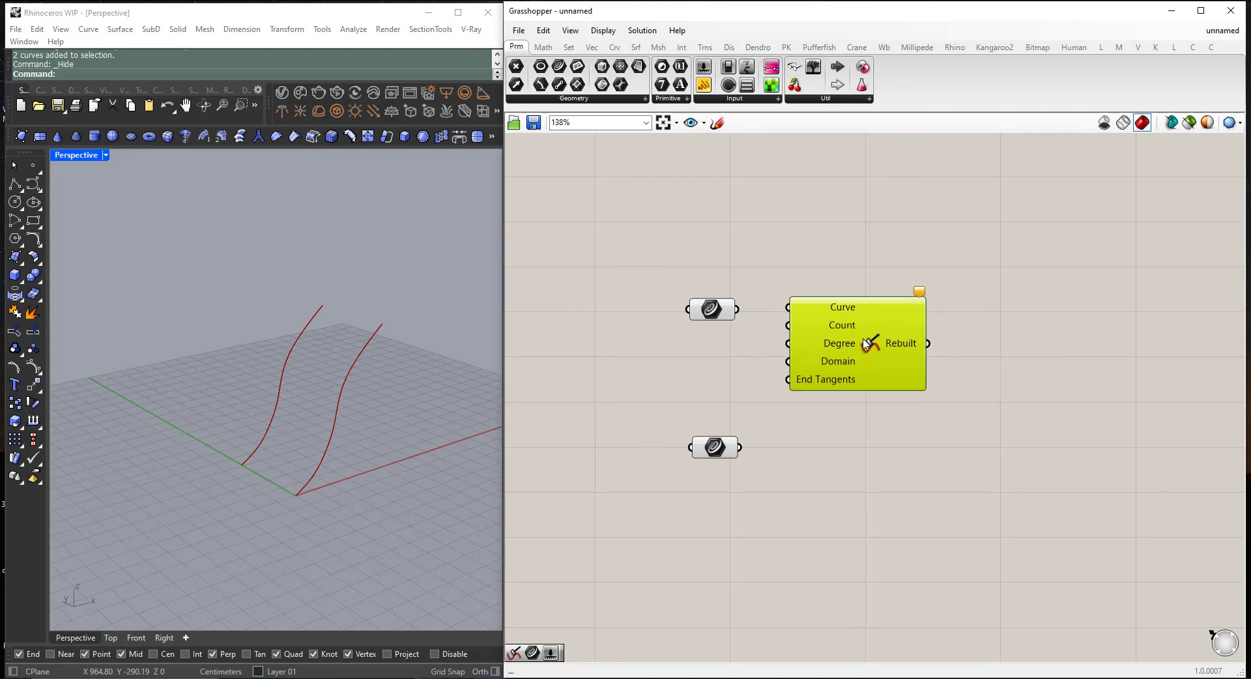
left_click_drag(737, 311, 707, 310)
mouse_move(833, 331)
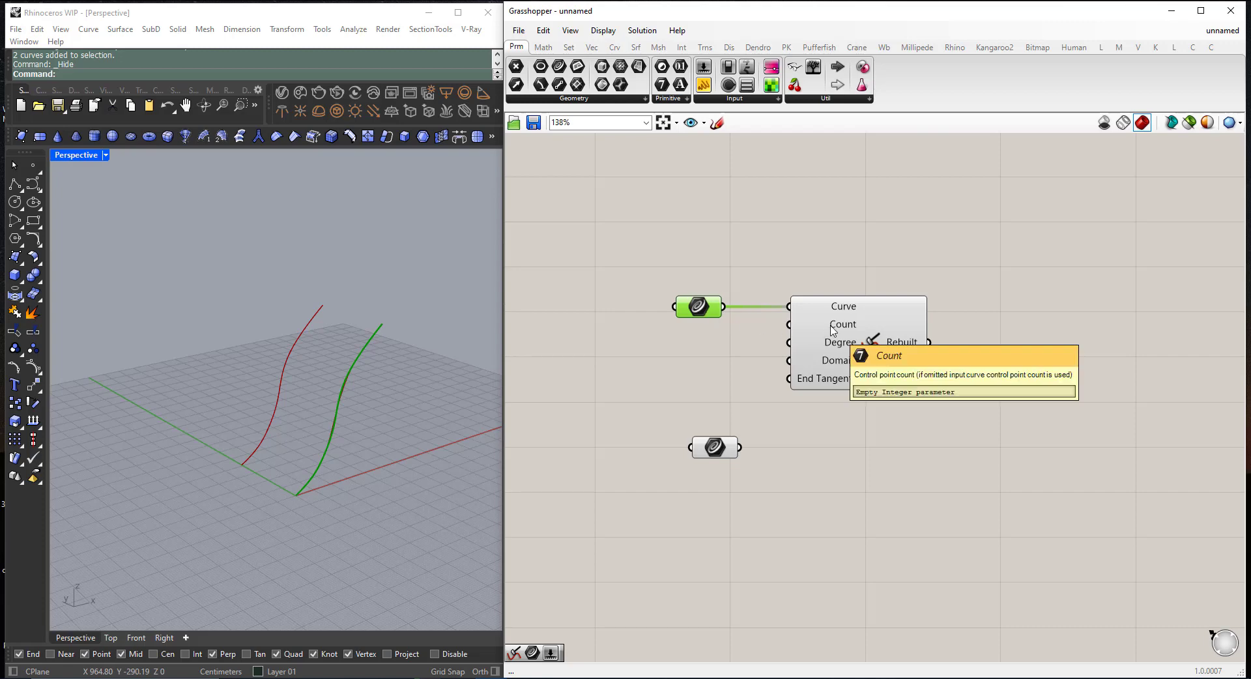
right_click_drag(427, 389, 363, 389)
scroll(341, 393, "up", 6)
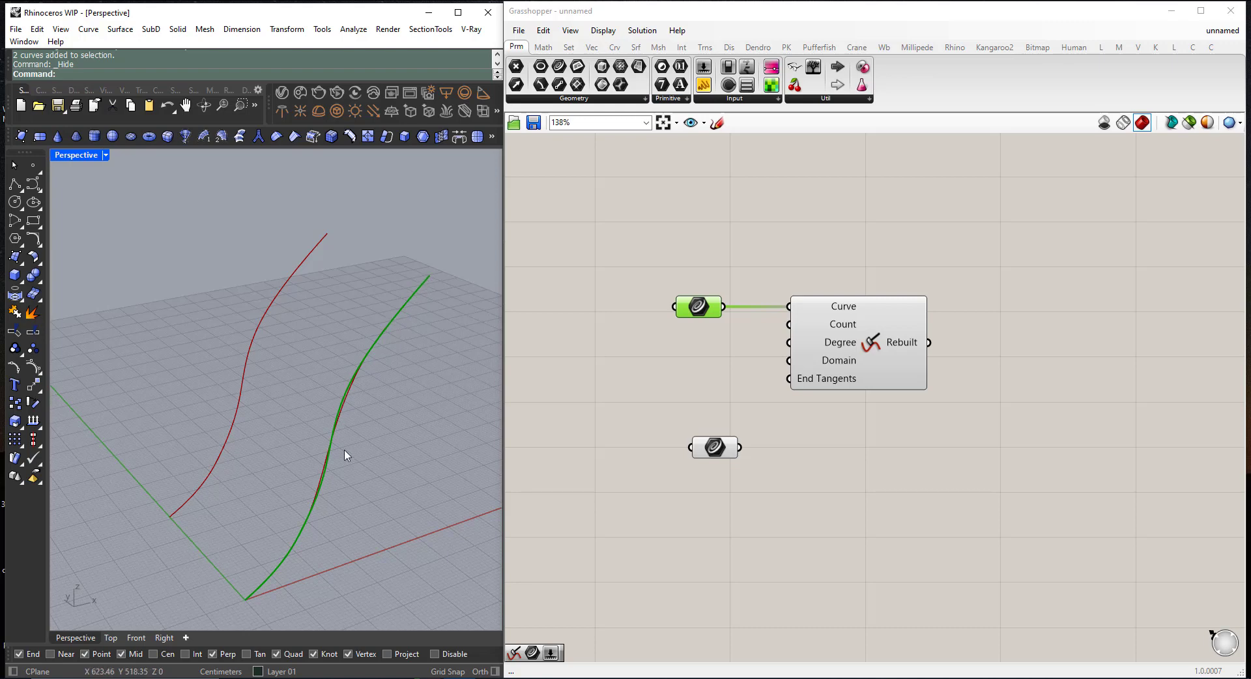
scroll(379, 347, "down", 2)
scroll(366, 427, "up", 2)
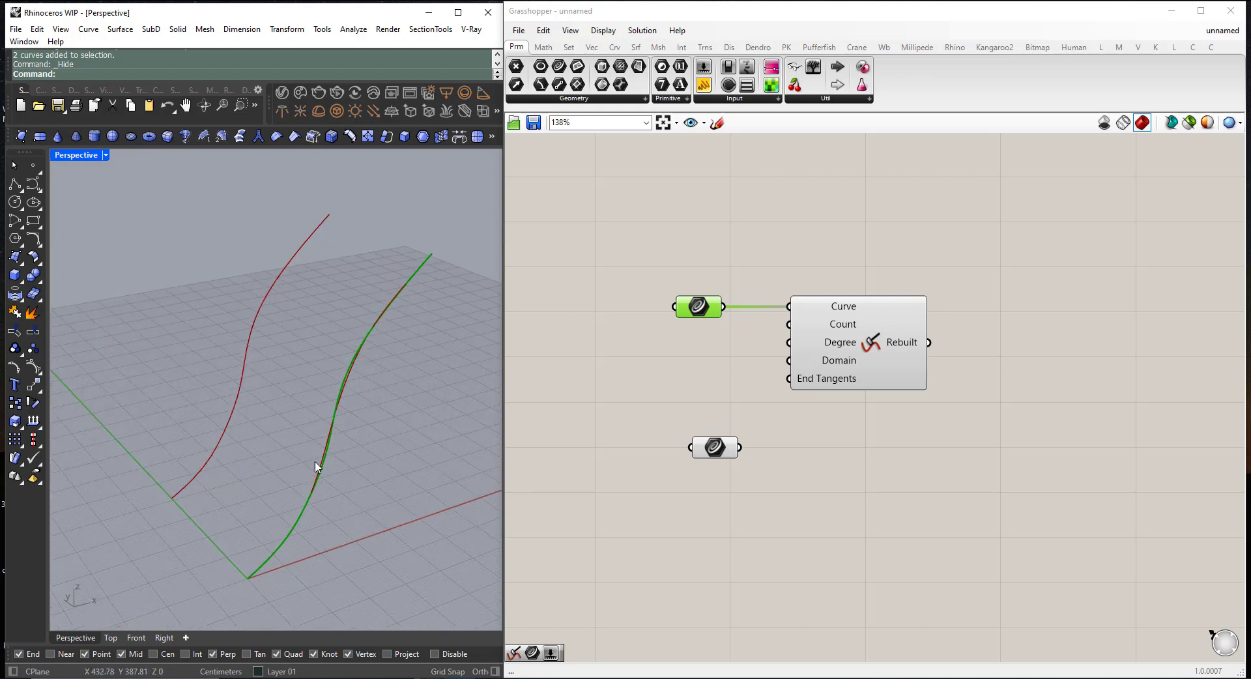
- Move the Rebuild Curve component away from the parameters and connect a new 3<50 number slider to its Count input
left_click_drag(818, 355, 883, 355)
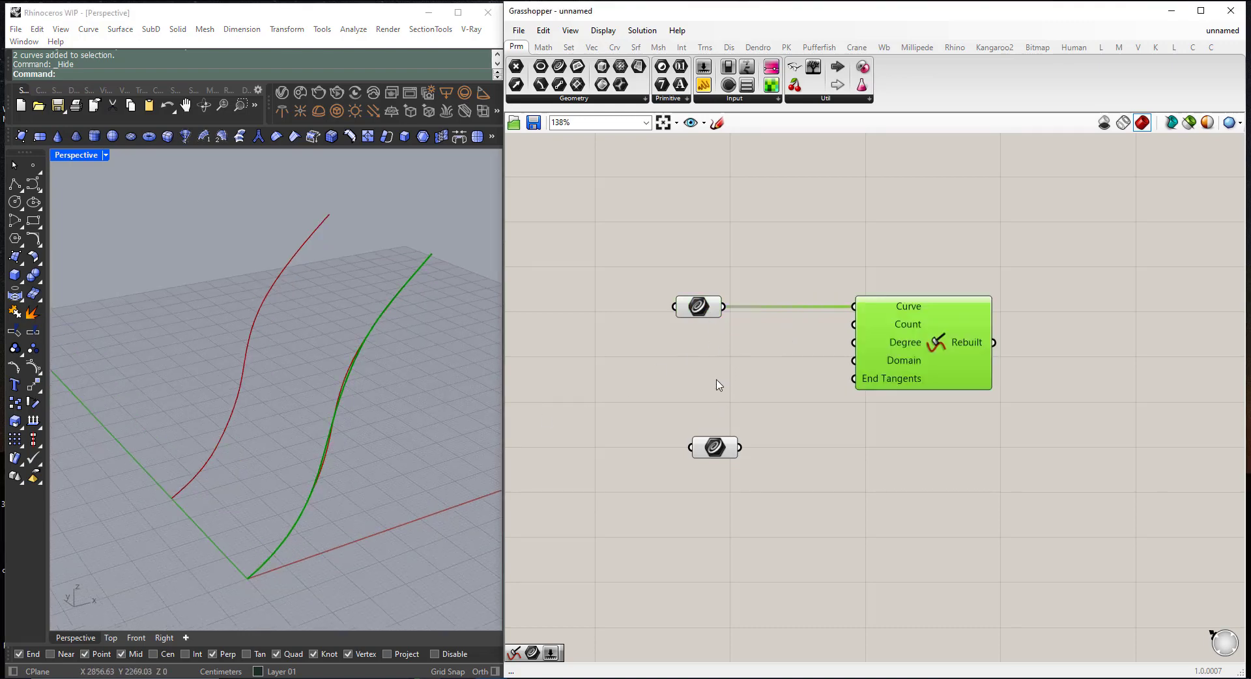
double_click(719, 384)
type("3")
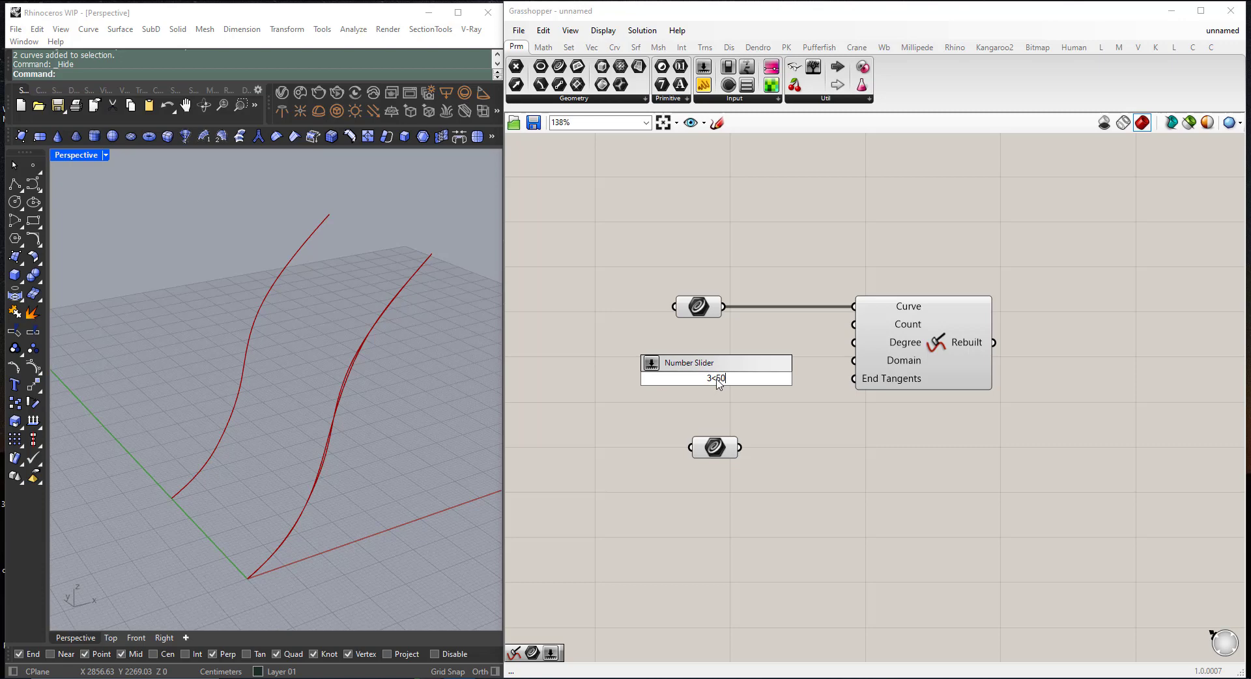
type("<50")
key("Return")
left_click_drag(683, 380, 680, 343)
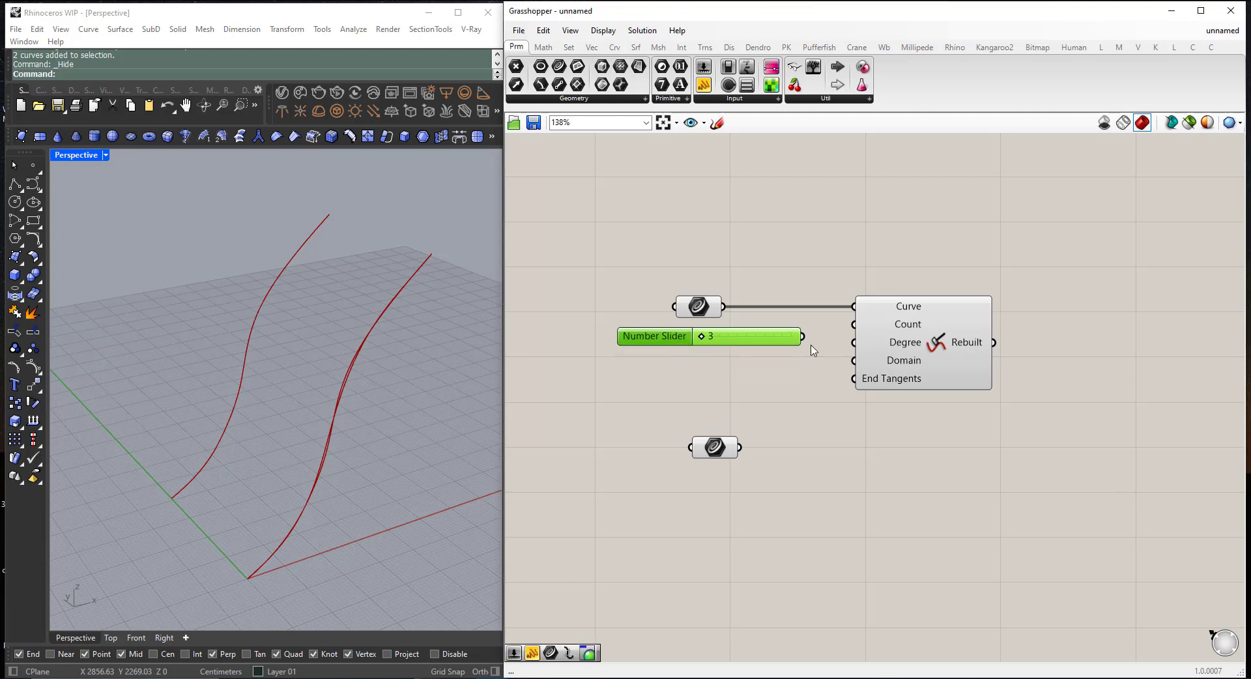
left_click_drag(804, 337, 853, 324)
left_click_drag(652, 343, 650, 341)
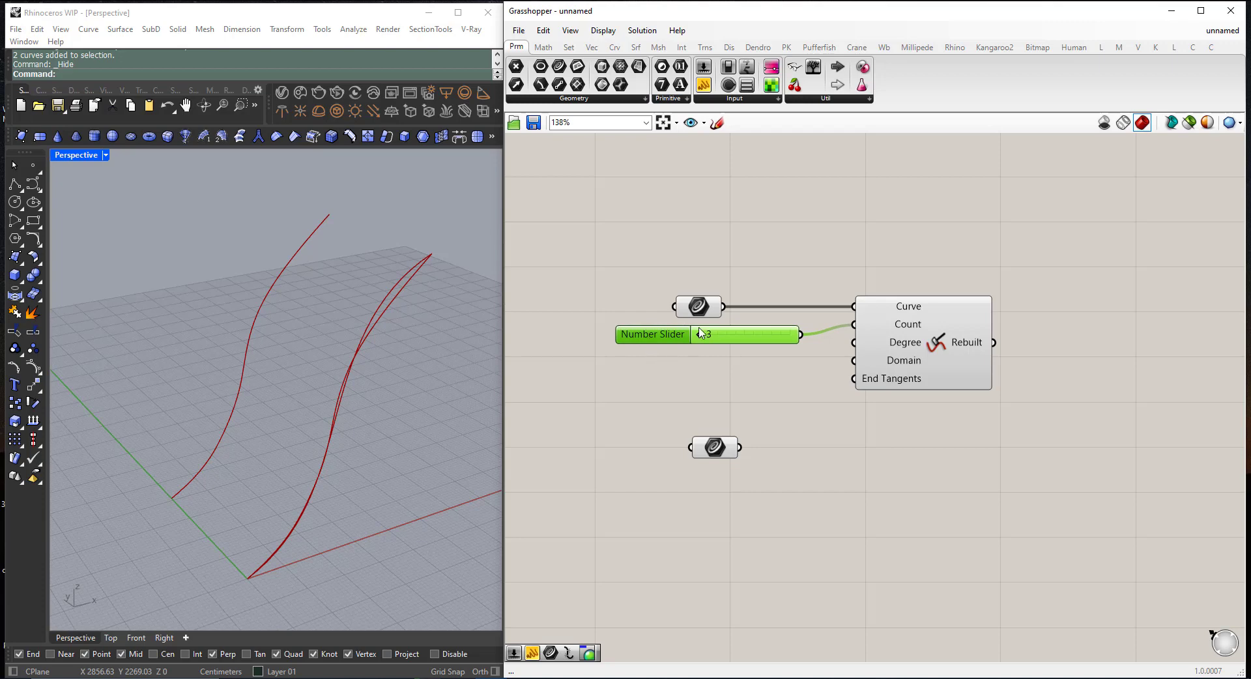
- Hide the first Curve parameter's preview and set the Count slider to 8
left_click(707, 310)
middle_click(707, 311)
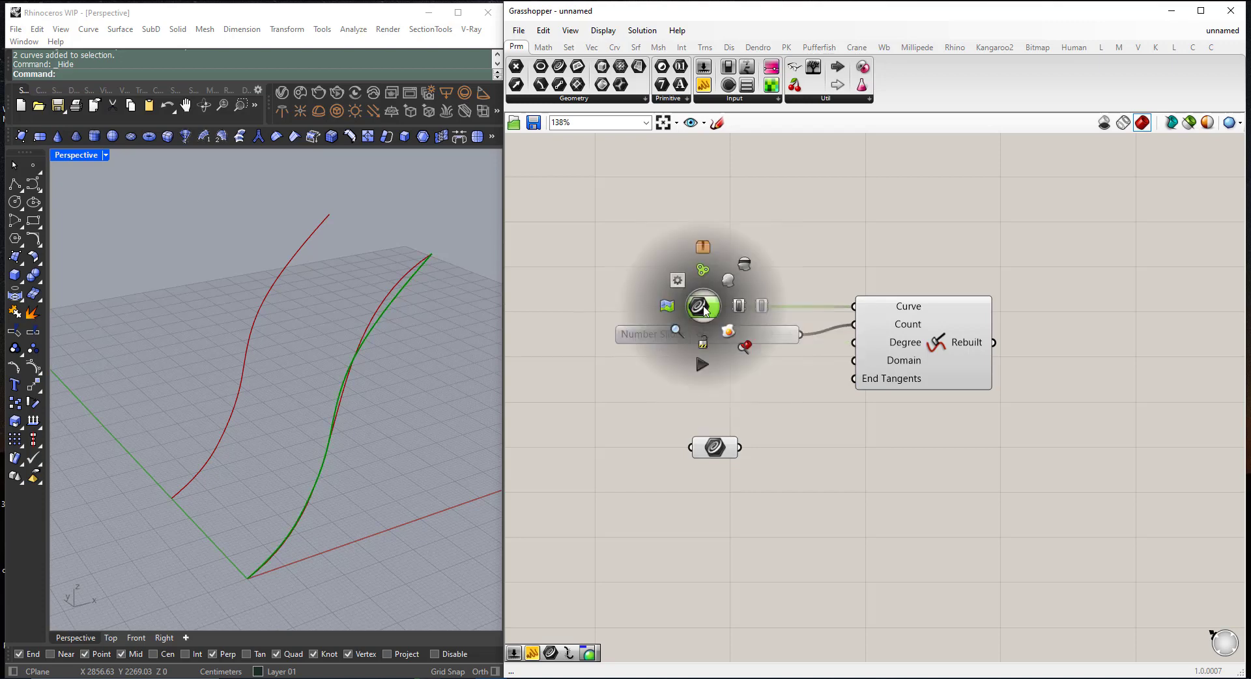
left_click(745, 267)
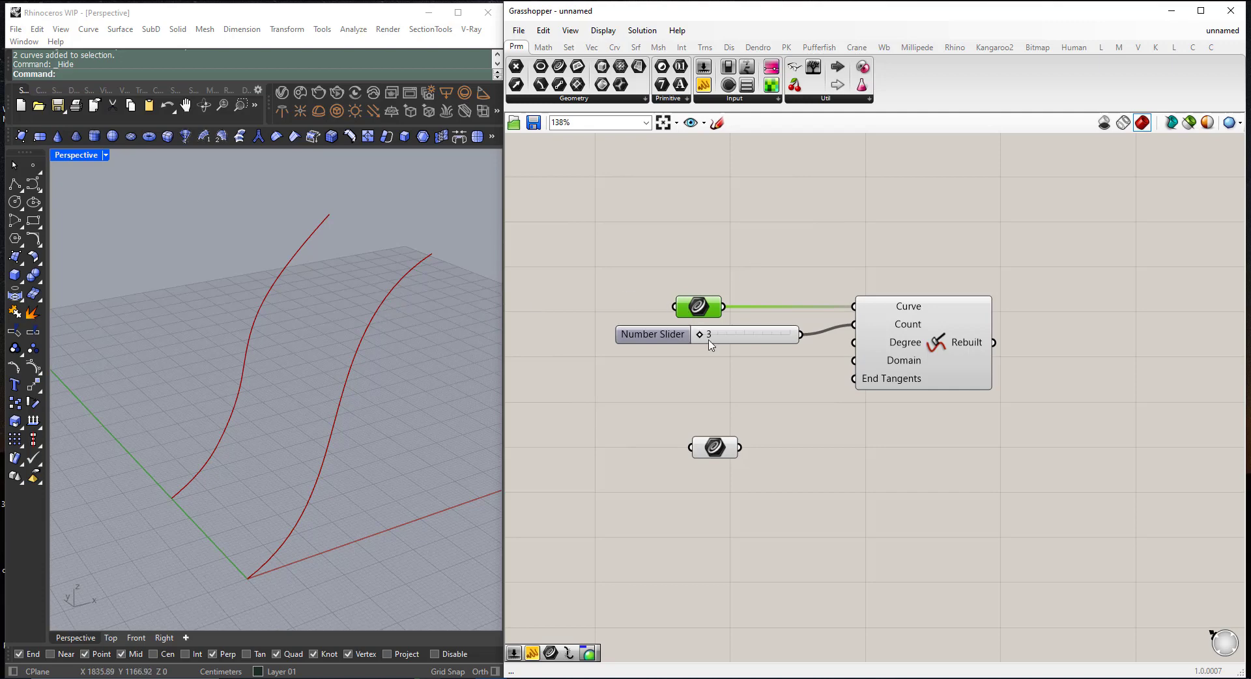
left_click_drag(704, 338, 649, 335)
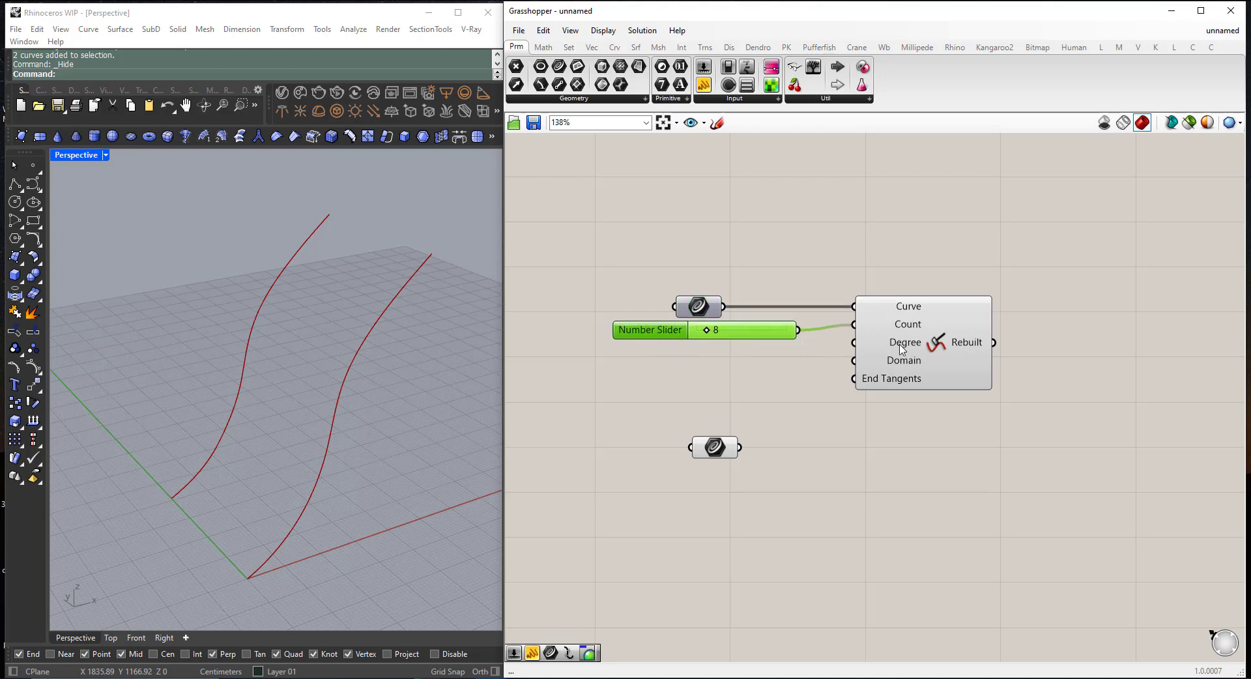
- Add a number slider with the value 1 above the second Curve parameter
double_click(694, 410)
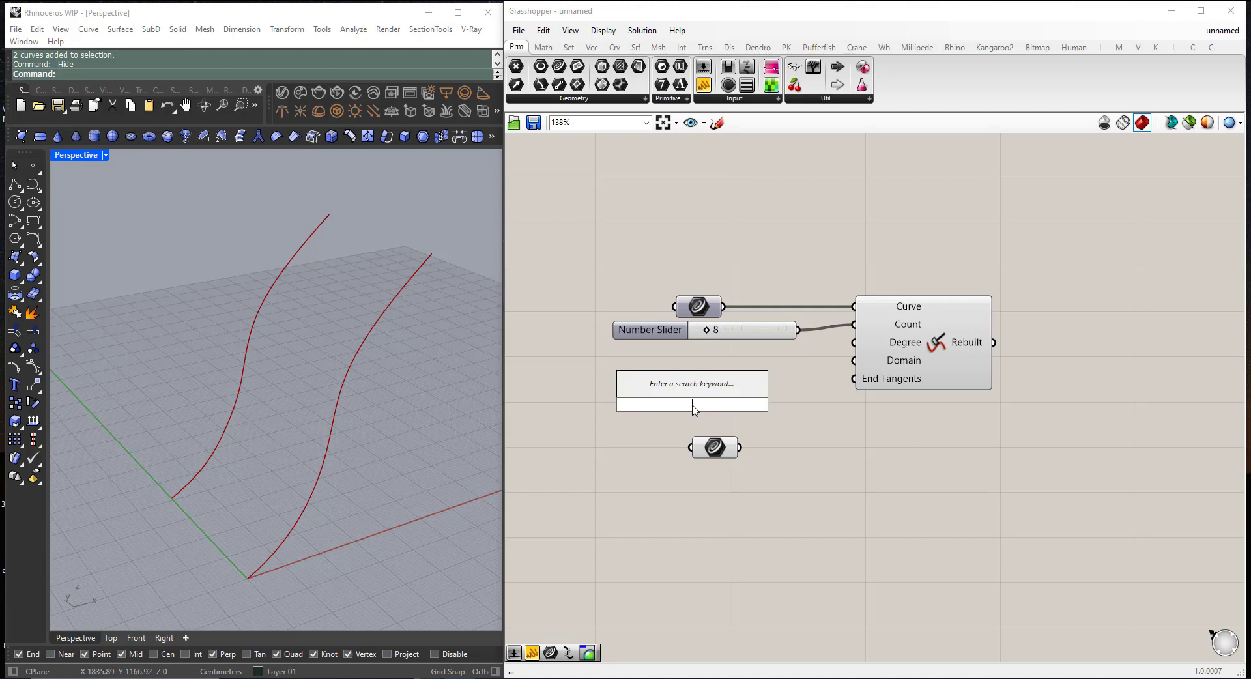
type("1")
key("Return")
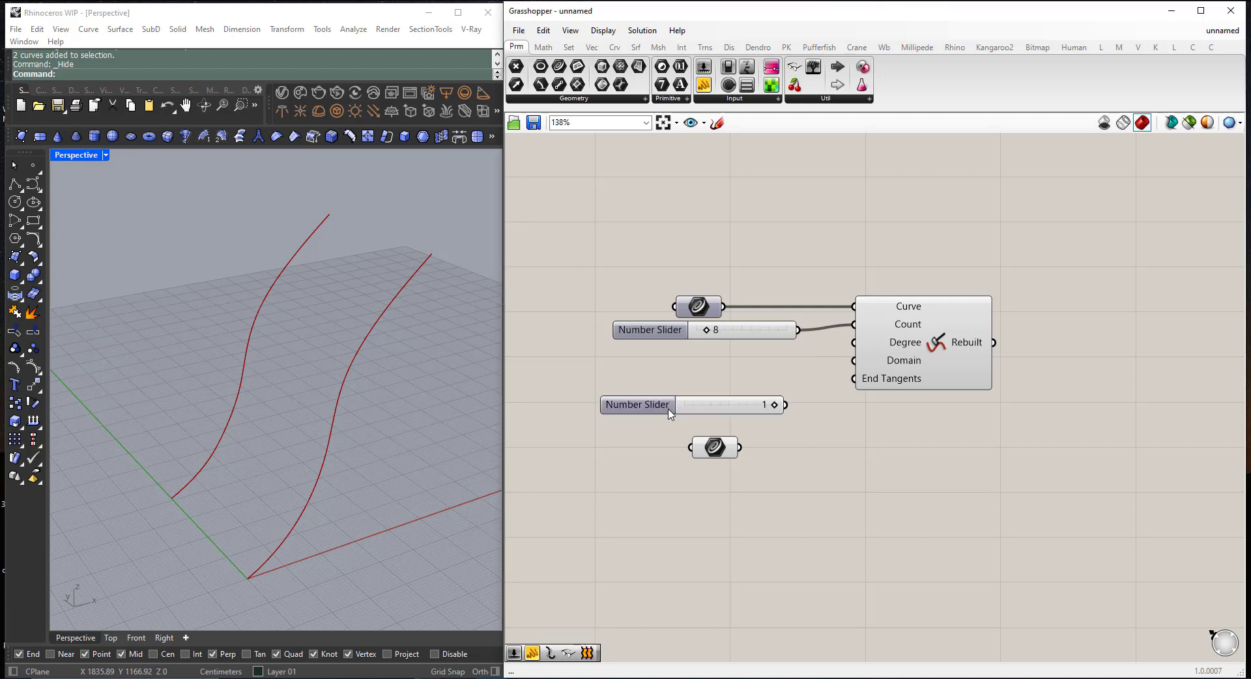
- Move the slider with the value 1 beneath the Count slider and connect it to the Rebuild Curve component's Degree input
left_click_drag(655, 407, 650, 354)
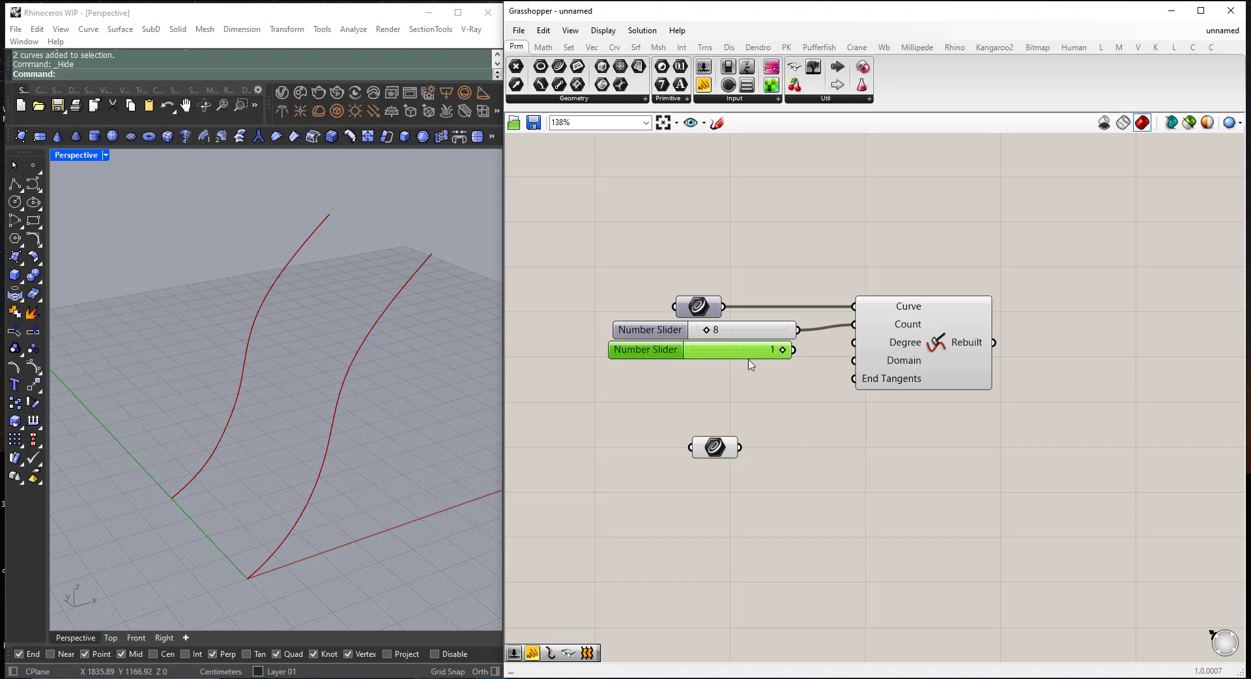
left_click_drag(793, 351, 854, 344)
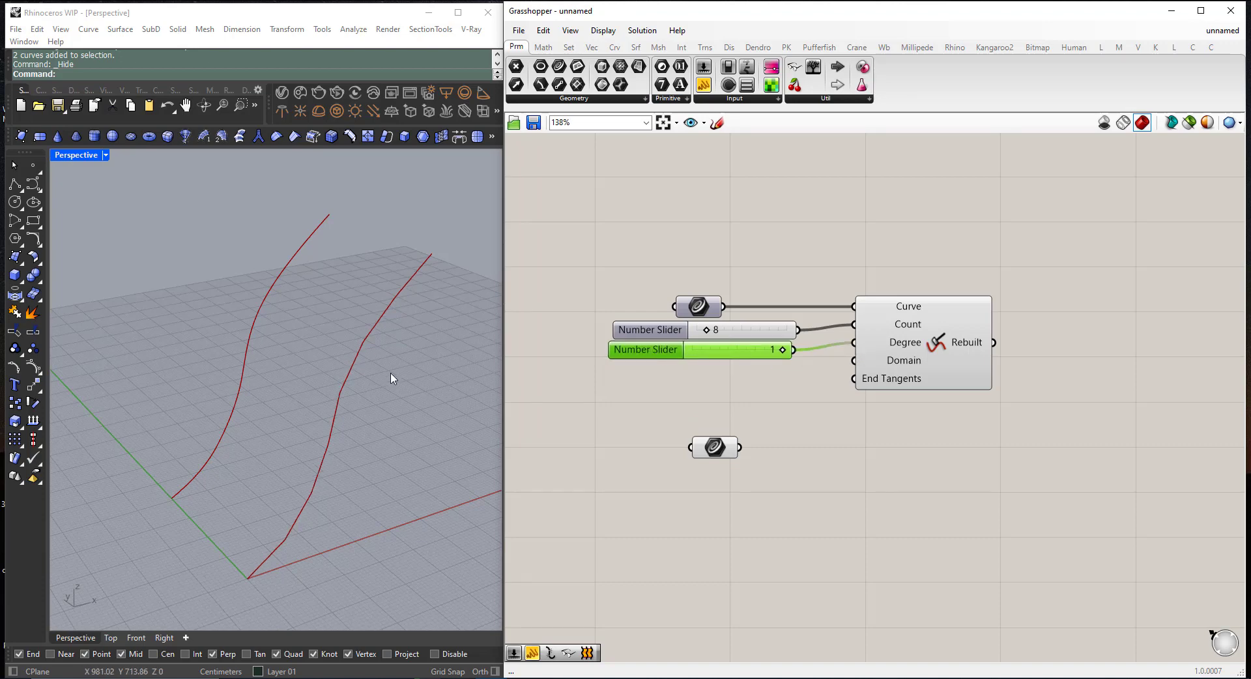
right_click_drag(391, 378, 363, 350)
scroll(355, 396, "up", 2)
scroll(327, 369, "down", 2)
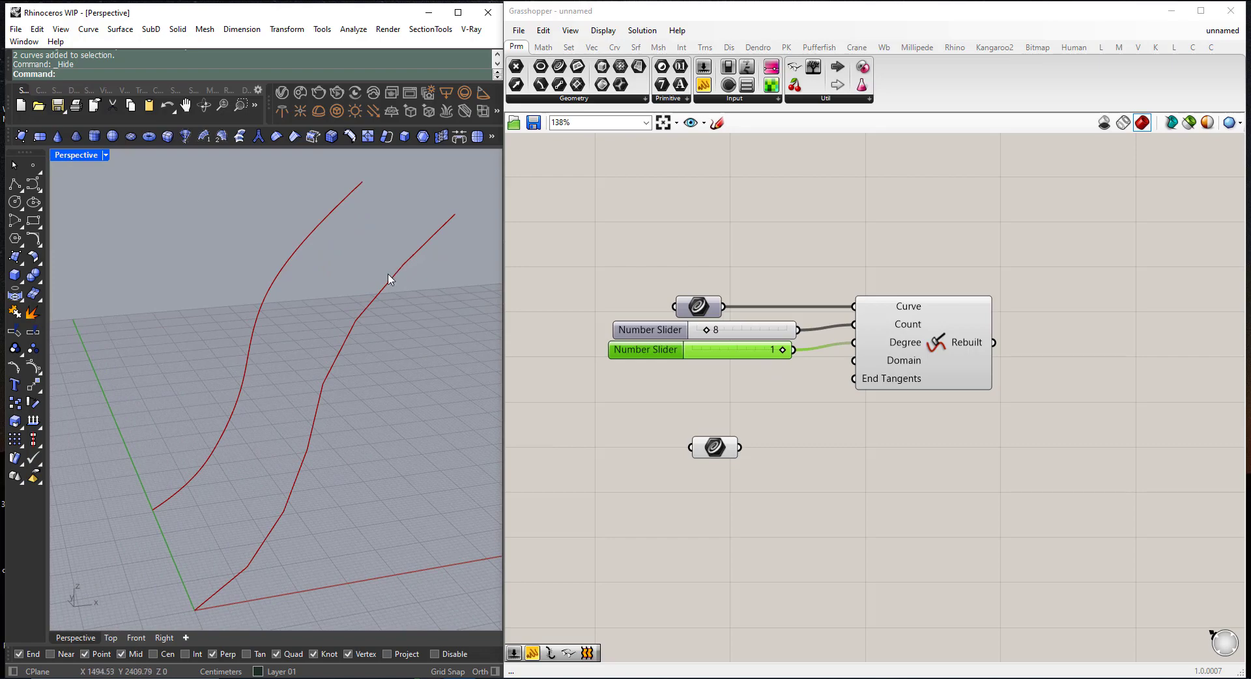
right_click_drag(355, 315, 422, 307)
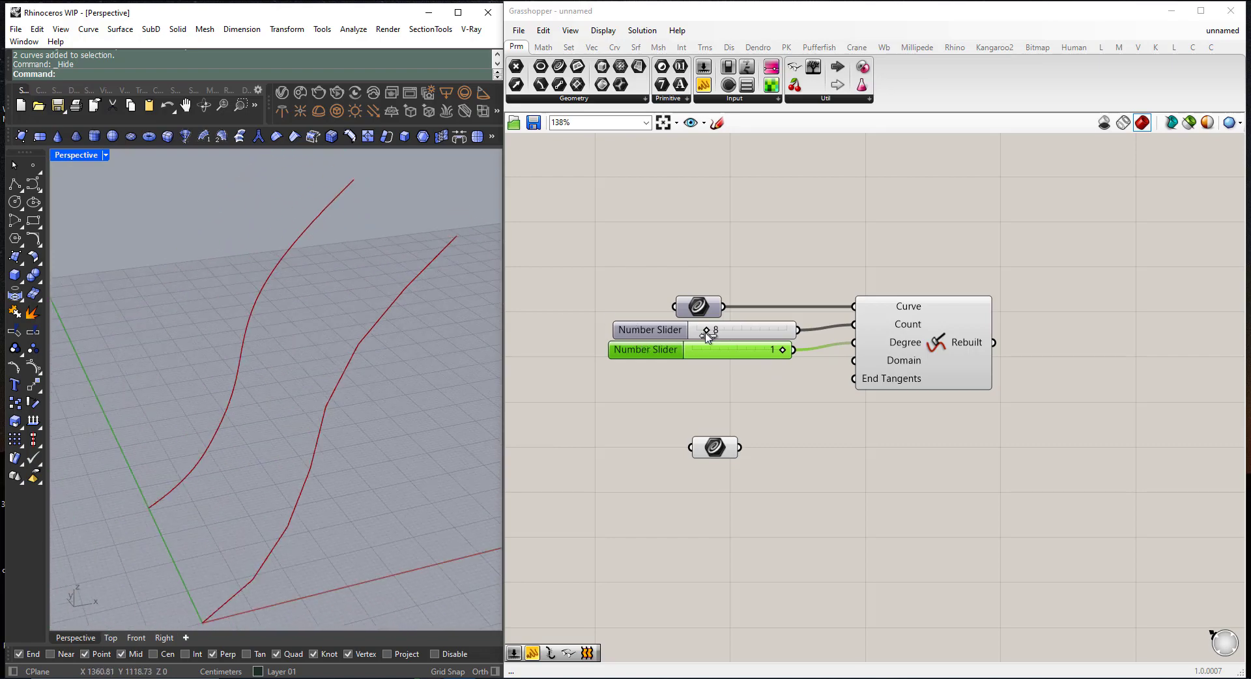
- Test the rebuilt curve with a Count of 3, and return the Count slider to 8
left_click_drag(707, 334, 697, 334)
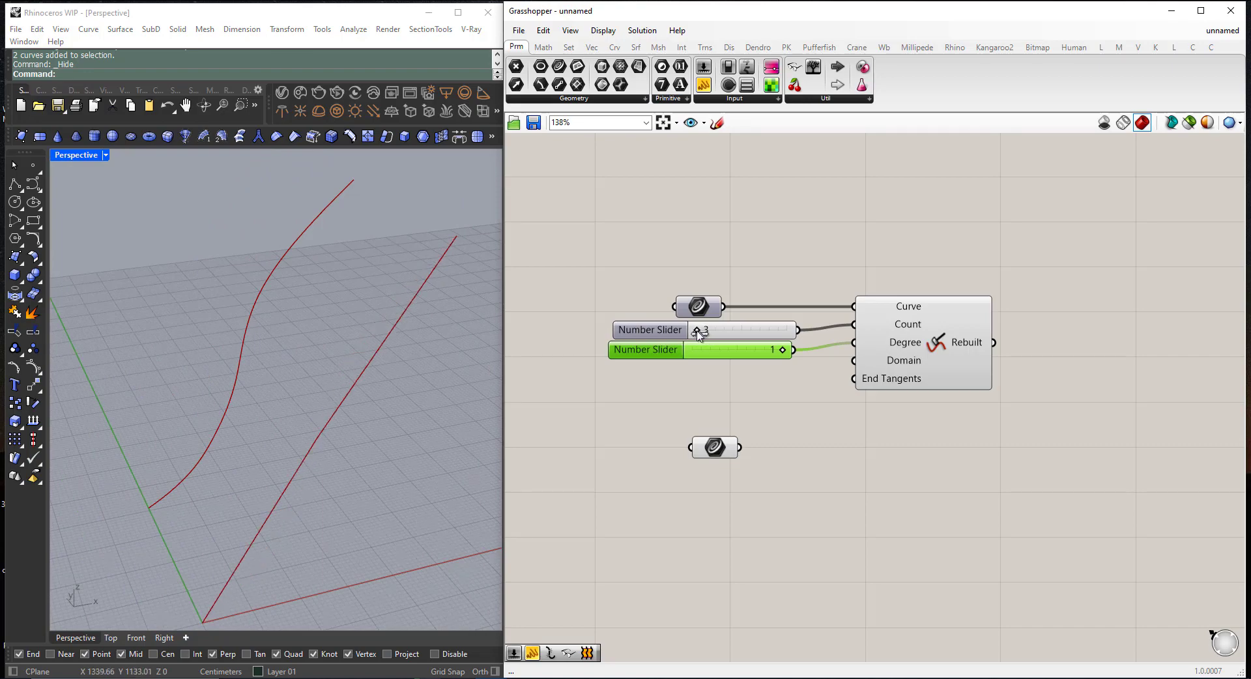
right_click_drag(450, 342, 370, 349)
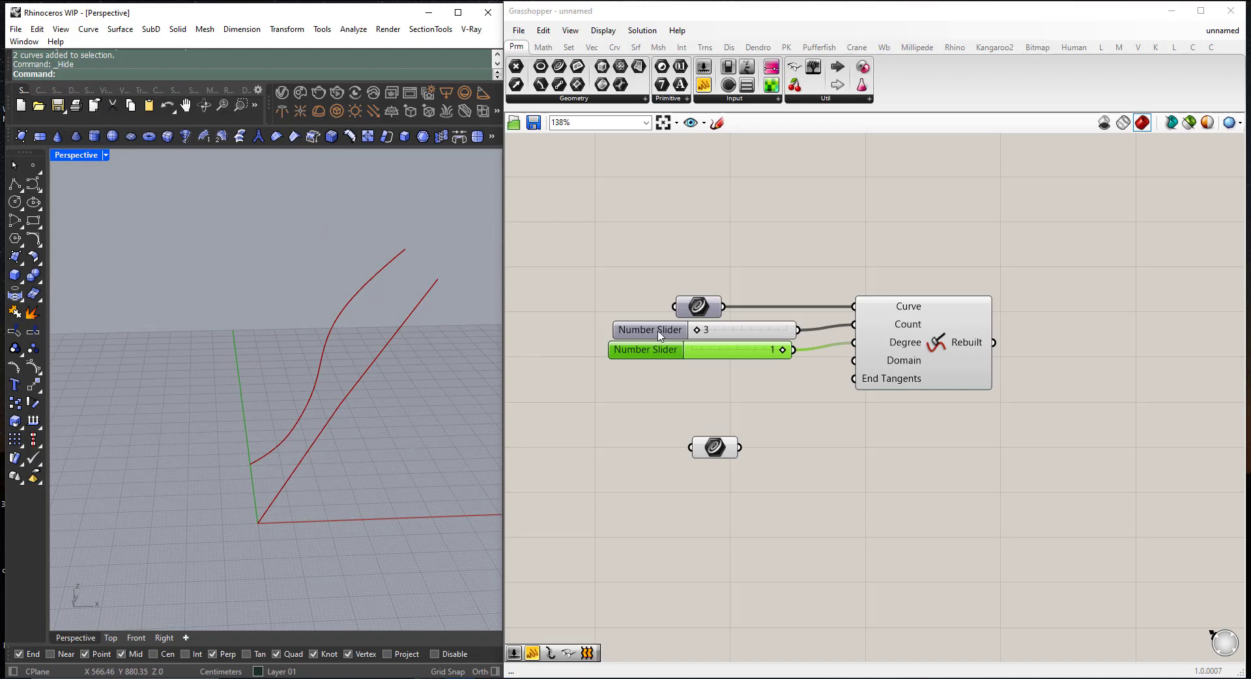
left_click_drag(699, 334, 707, 333)
scroll(393, 321, "up", 4)
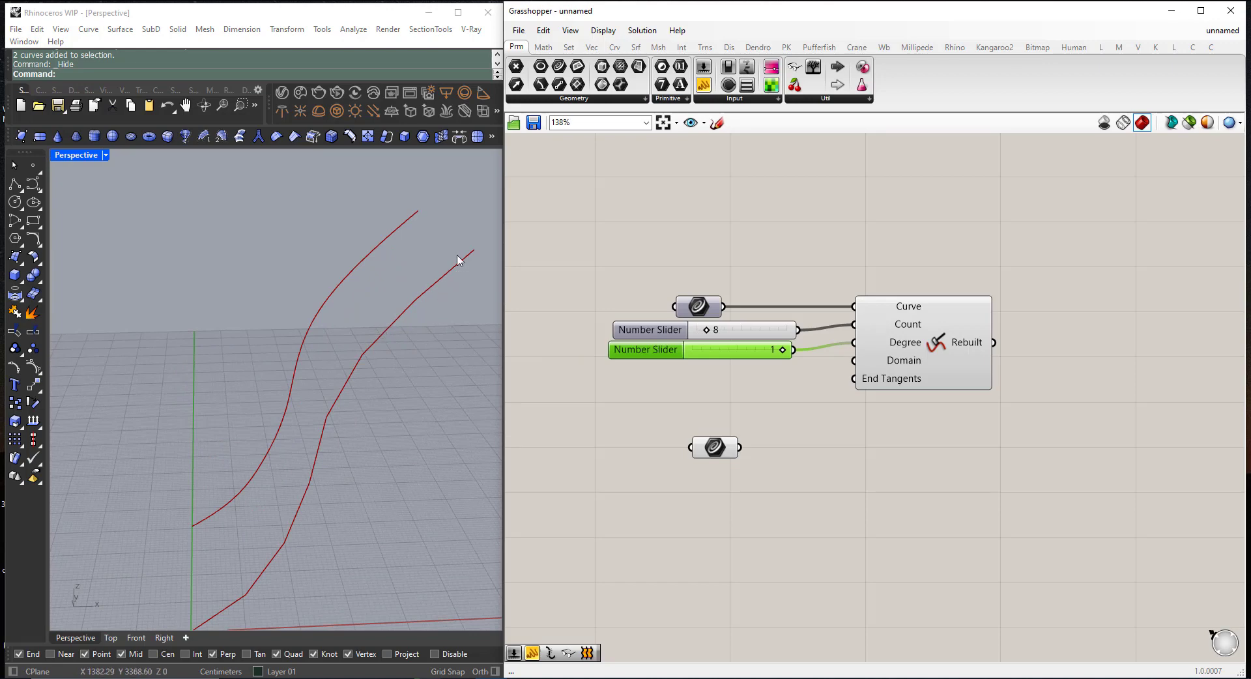
scroll(419, 321, "down", 4)
right_click_drag(421, 321, 427, 377)
scroll(726, 385, "down", 2)
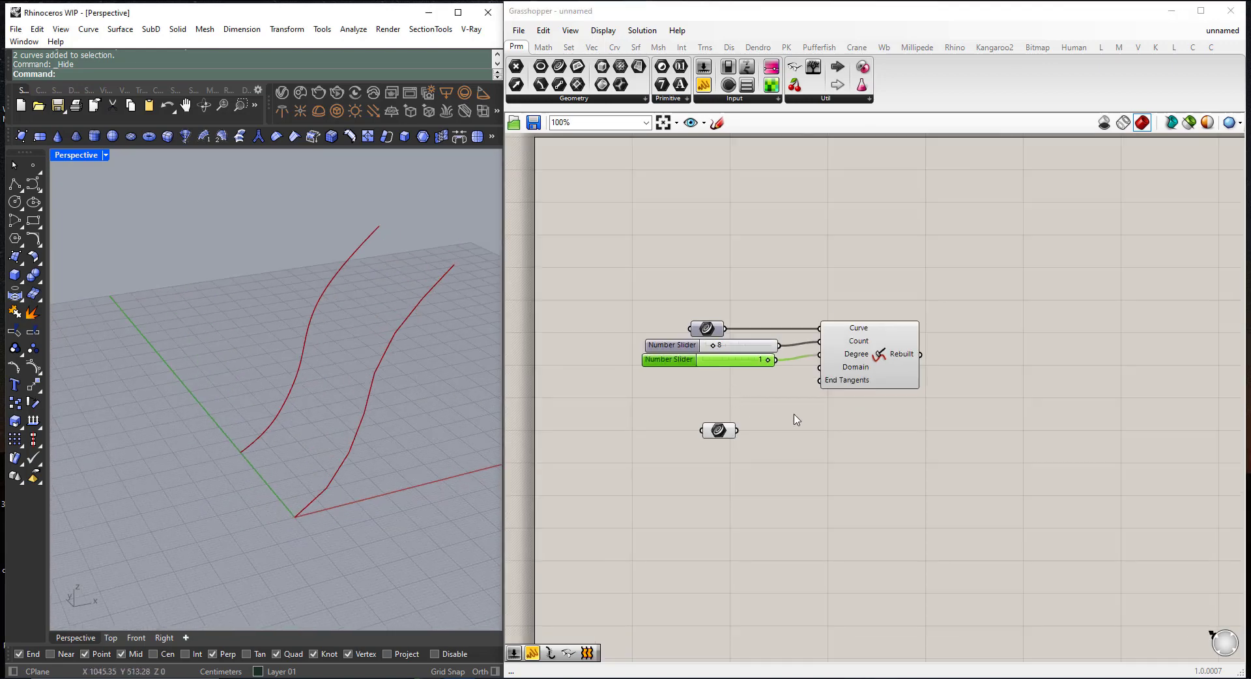
- Duplicate the Rebuild Curve component with its two sliders below the original and connect the second Curve parameter to the copy's Curve input
left_click_drag(977, 409, 761, 292)
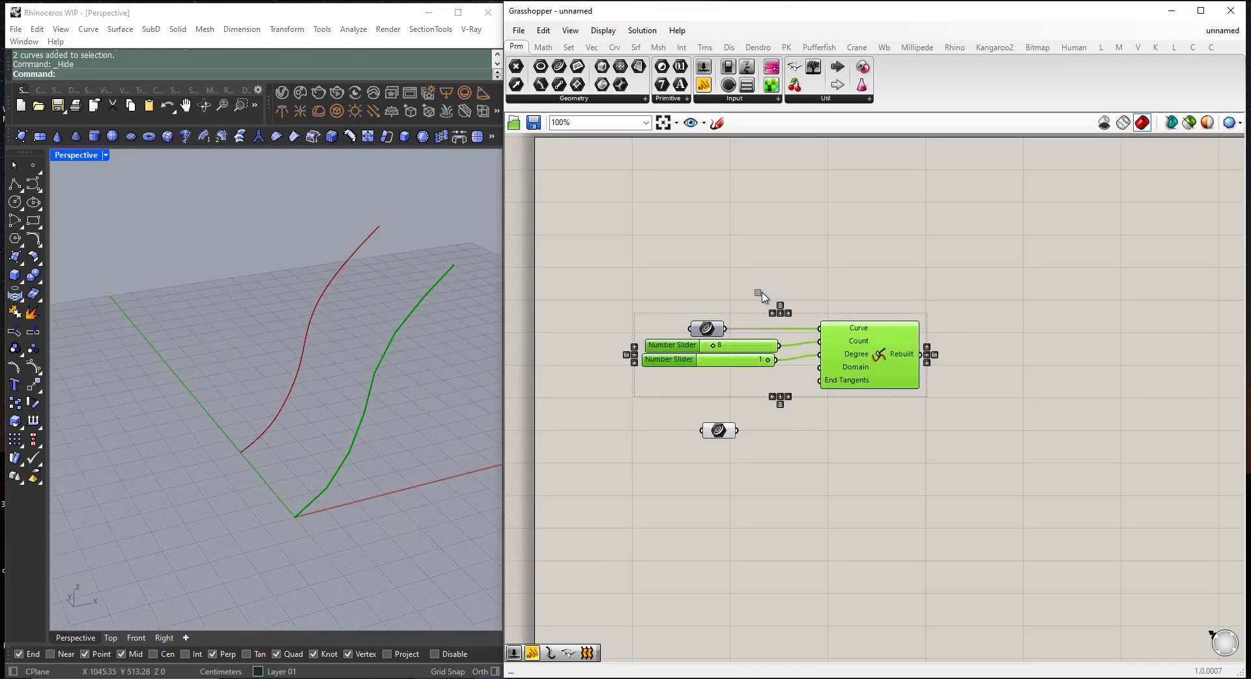
key("ctrl+c")
key("ctrl+v")
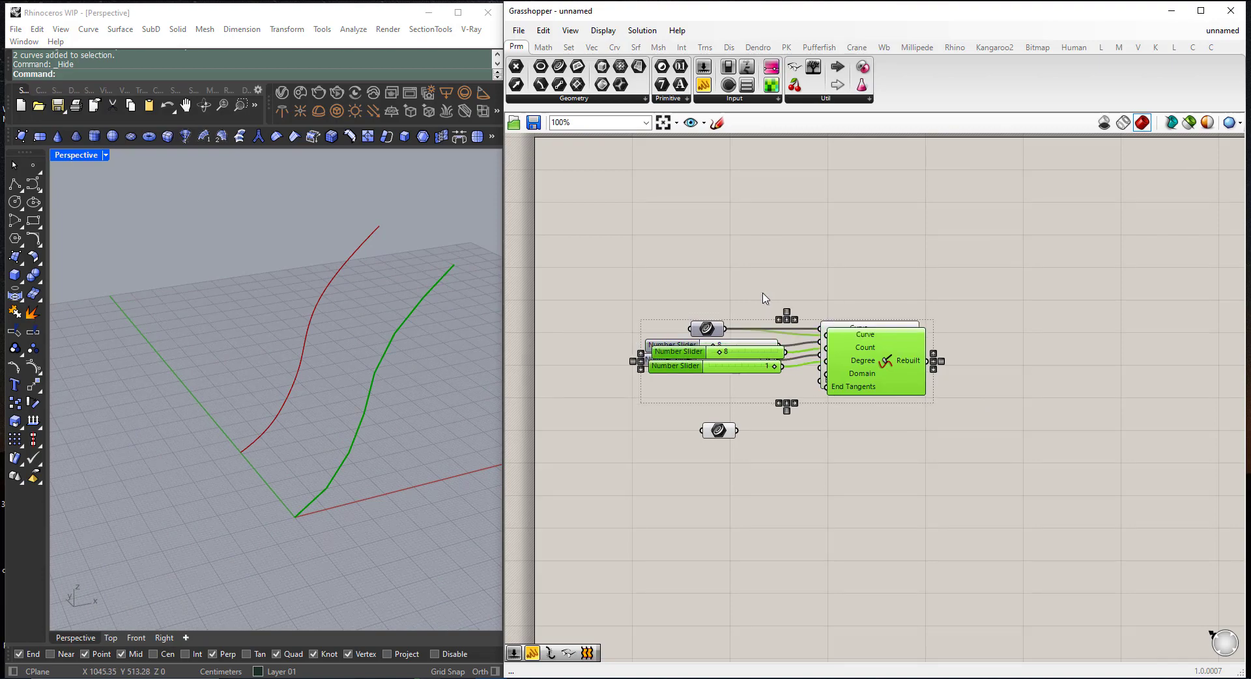
left_click_drag(868, 366, 868, 485)
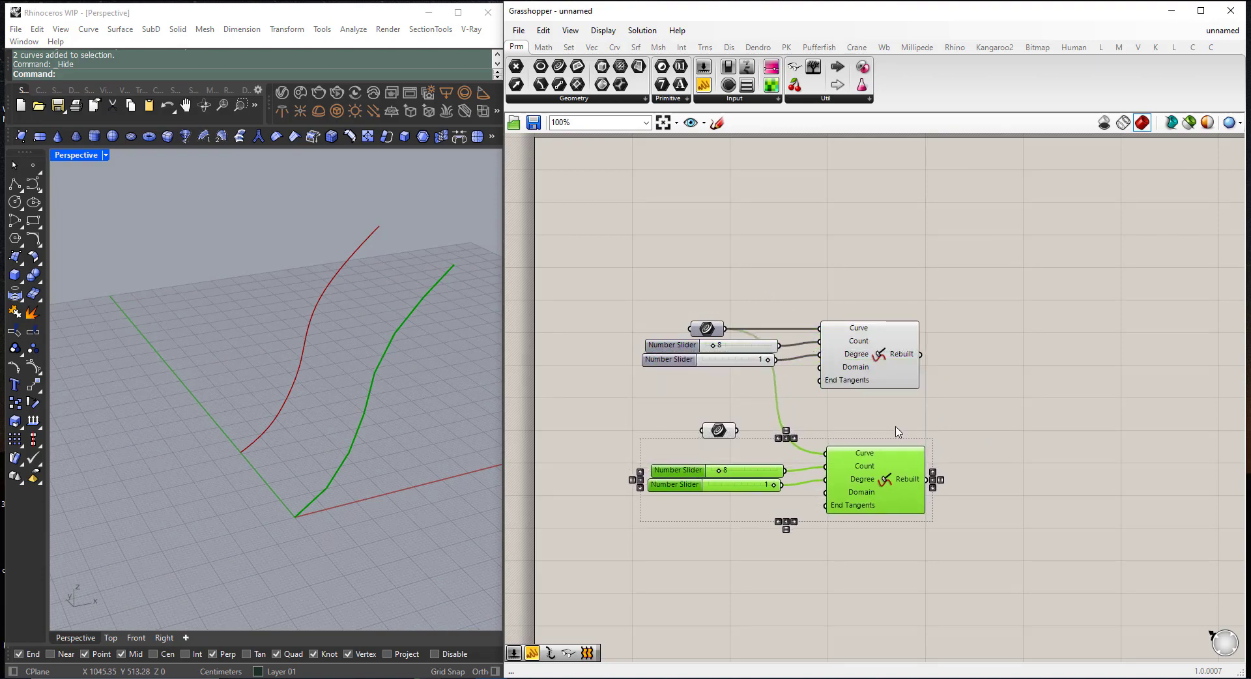
left_click(754, 451)
left_click_drag(725, 431, 825, 454)
right_click_drag(377, 372, 365, 372)
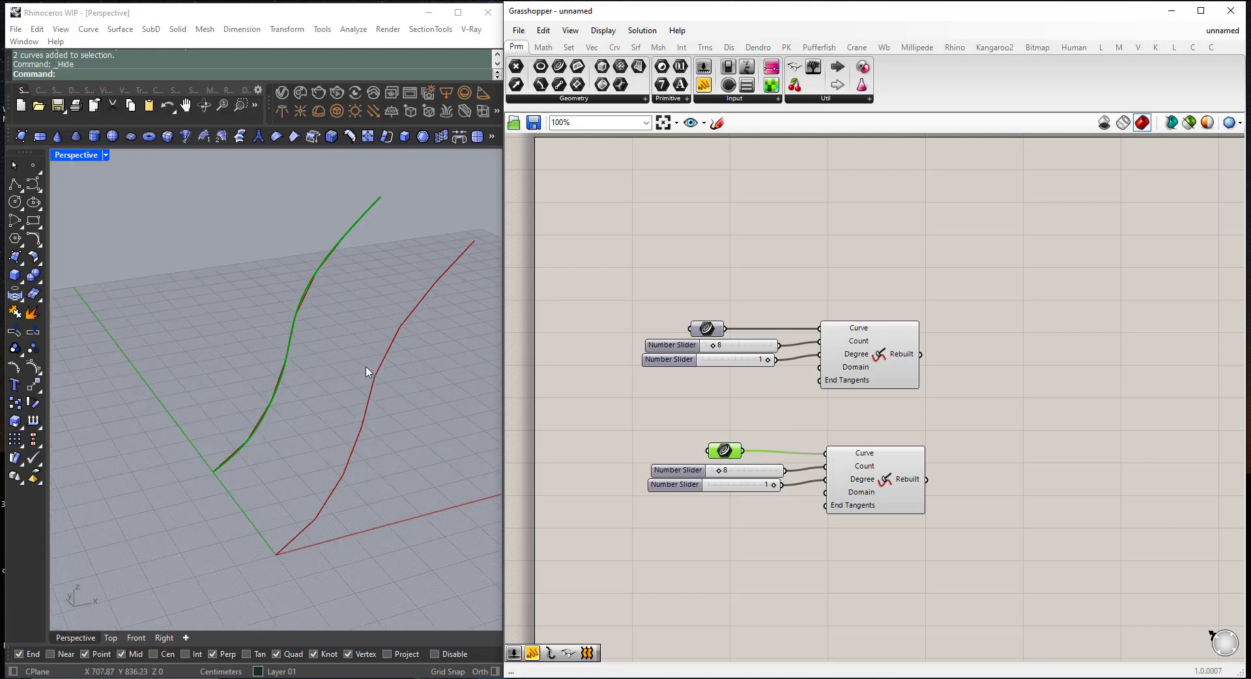
- Hide the preview of the second Curve parameter
left_click_drag(766, 506, 691, 427)
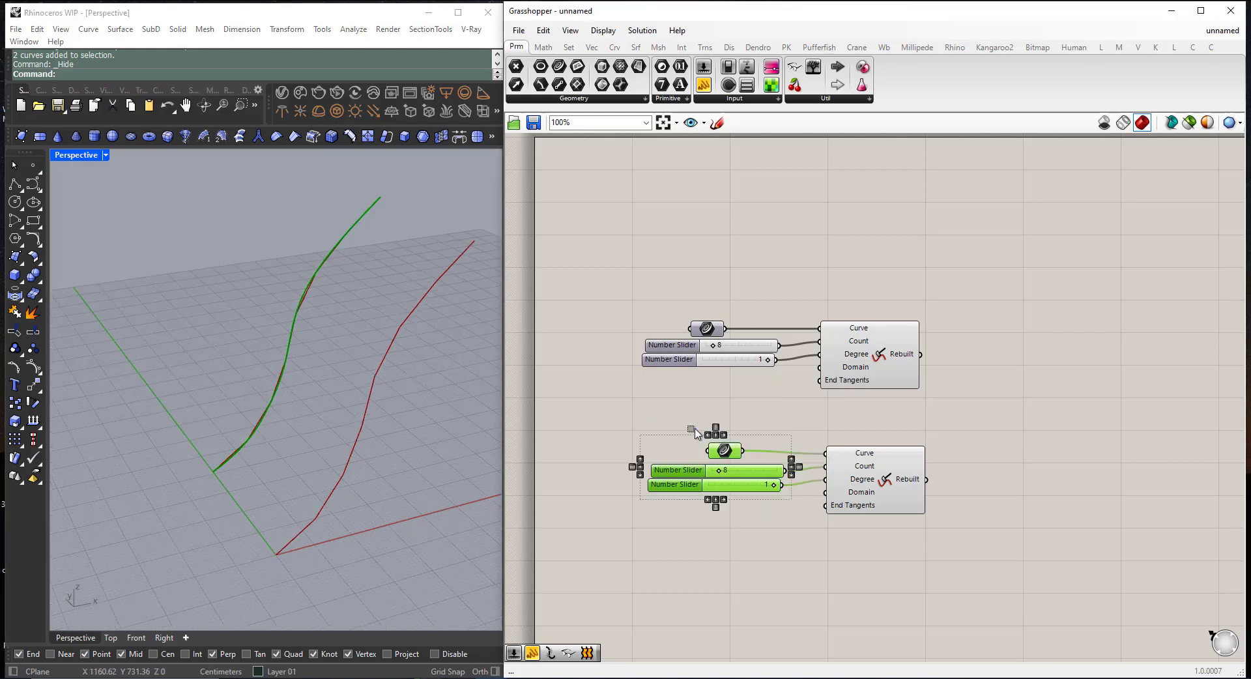
middle_click(736, 437)
left_click(776, 397)
left_click(644, 405)
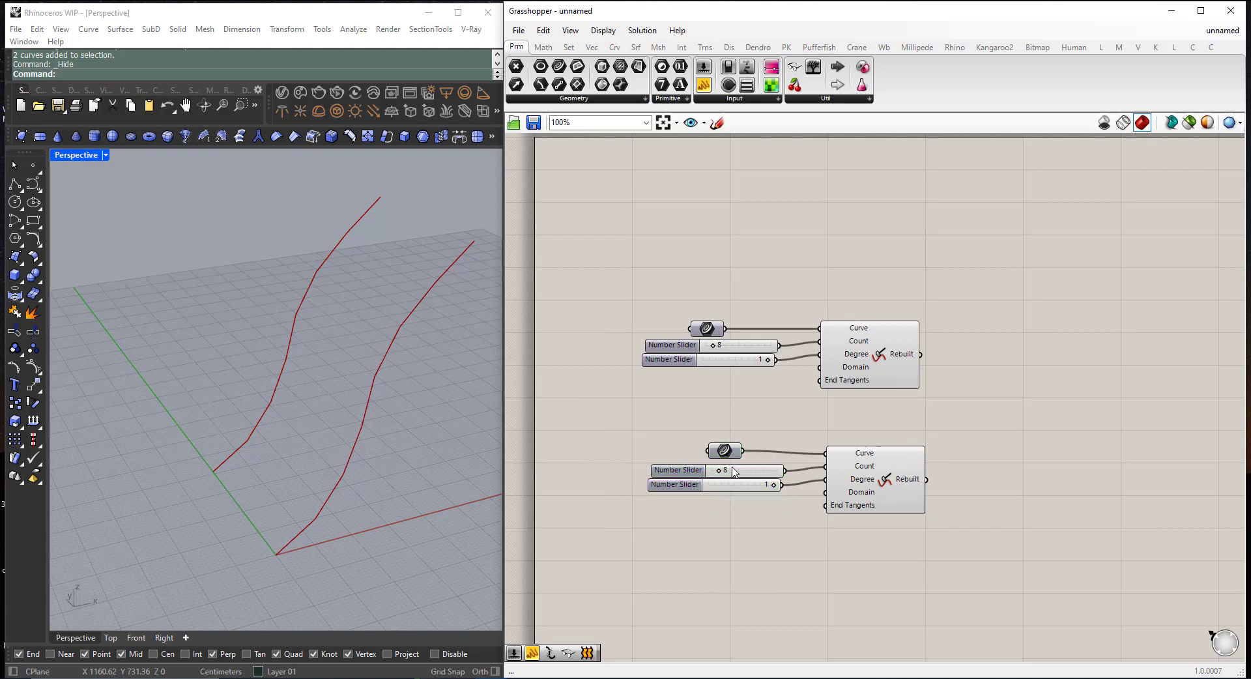
- Try a Count of 7 on the second curve and delete both duplicated sliders
mouse_move(720, 474)
left_mouse_down()
mouse_move(743, 475)
mouse_move(719, 476)
left_mouse_up()
left_click(666, 475)
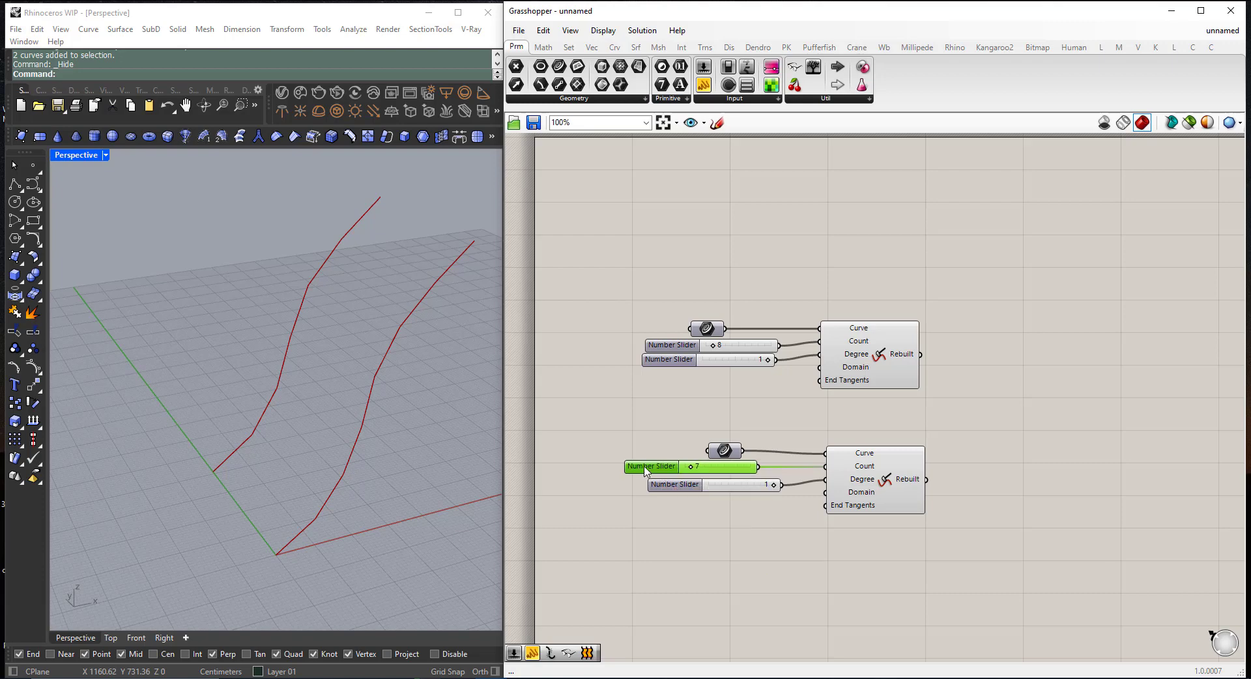
key("Delete")
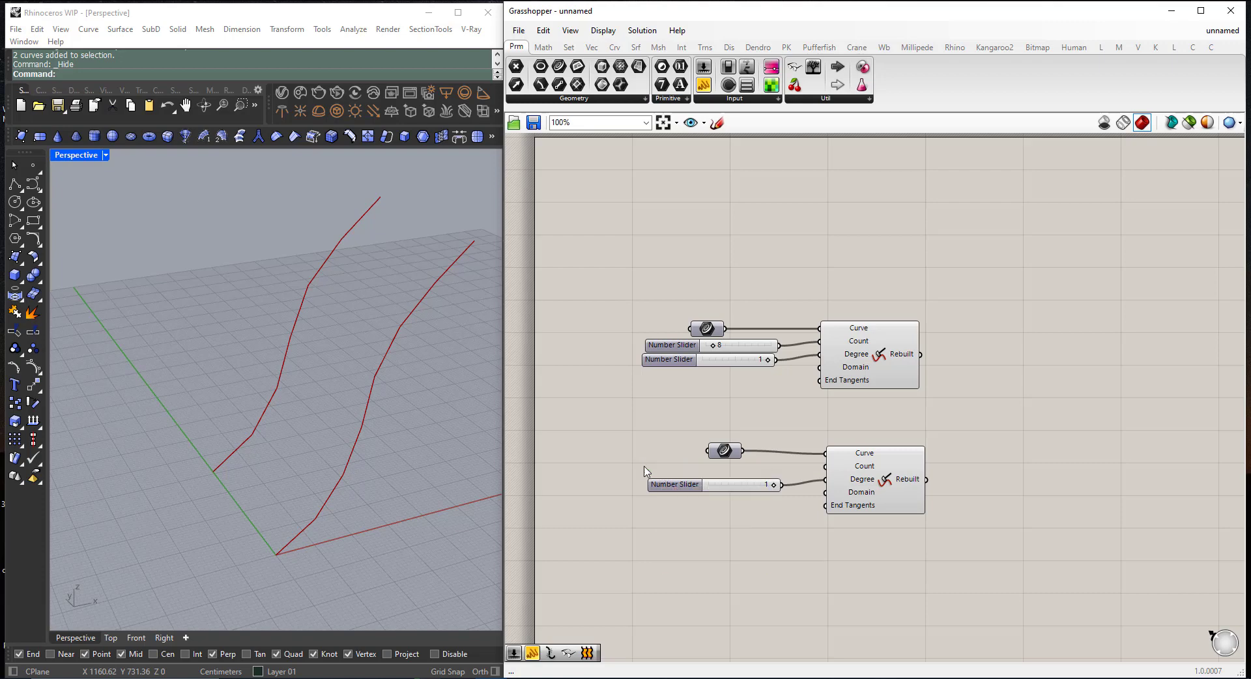
left_click(702, 490)
key("Delete")
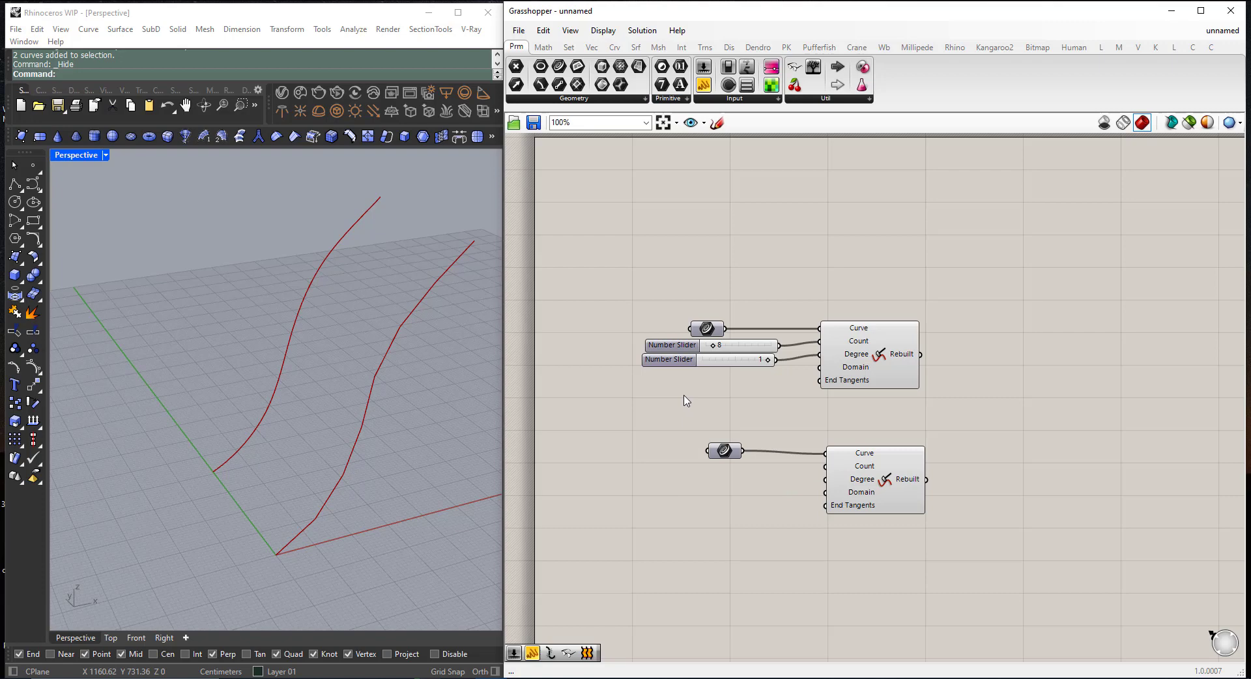
- Move the original sliders between the two Curve parameters and also connect them to the second Rebuild Curve's Count and Degree inputs
left_click_drag(686, 400, 606, 411)
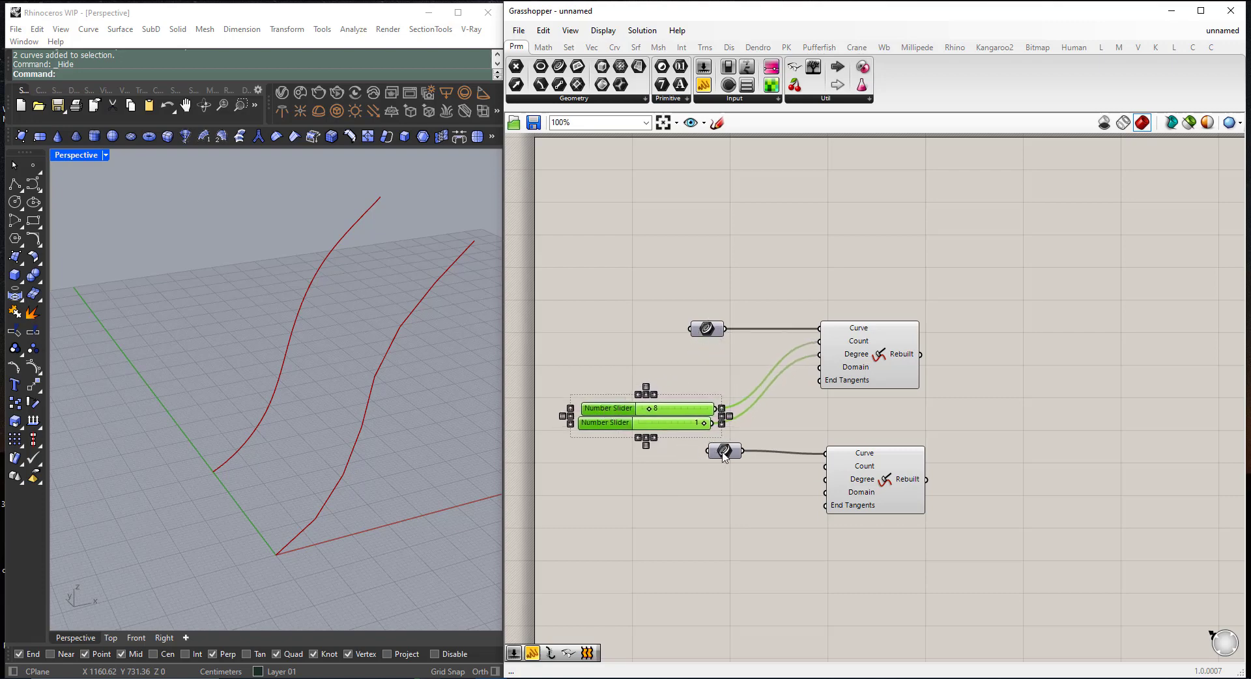
left_click_drag(725, 457, 718, 460)
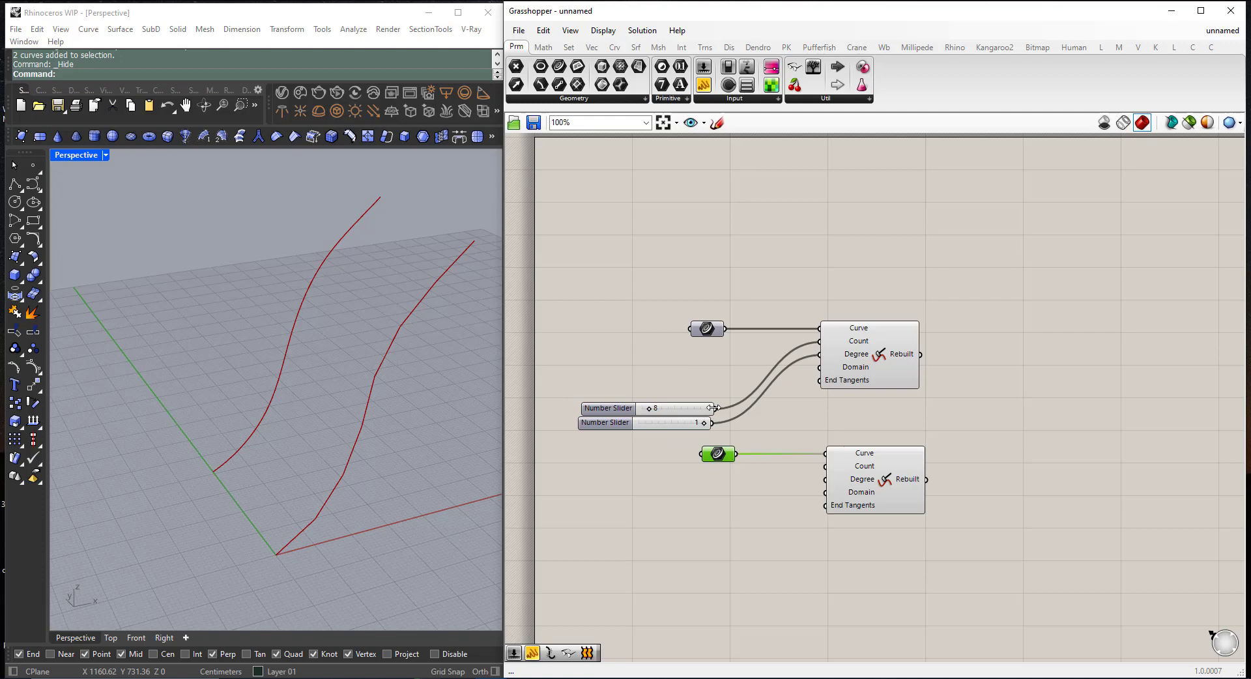
left_click_drag(715, 408, 826, 467)
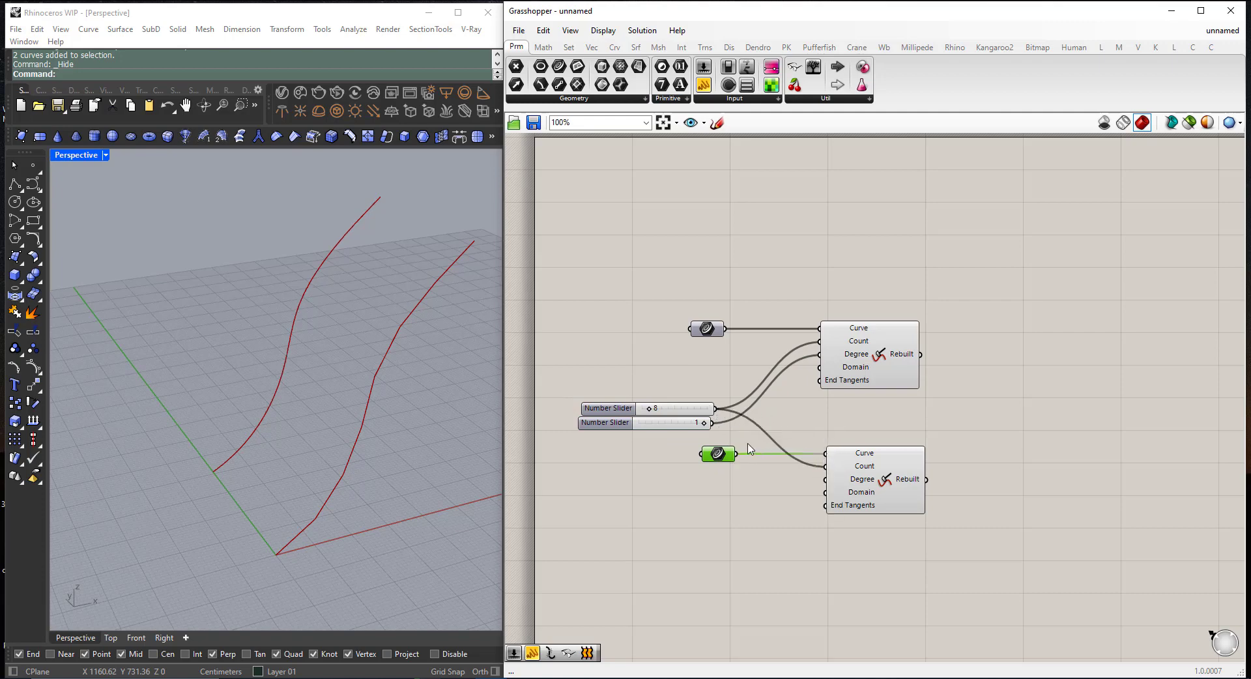
left_click_drag(712, 422, 826, 480)
left_click(624, 473)
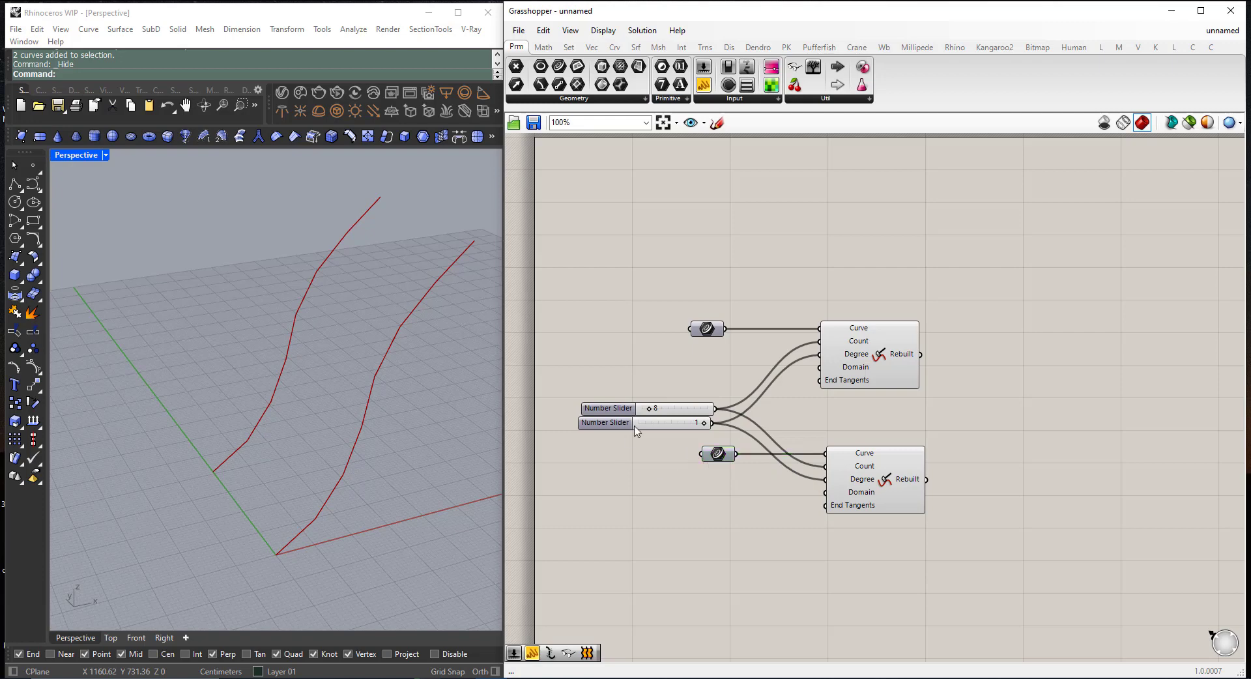
- Set the shared Count slider to 6 and highlight both Rebuild Curve components to check the rebuilt curves
scroll(659, 404, "up", 2)
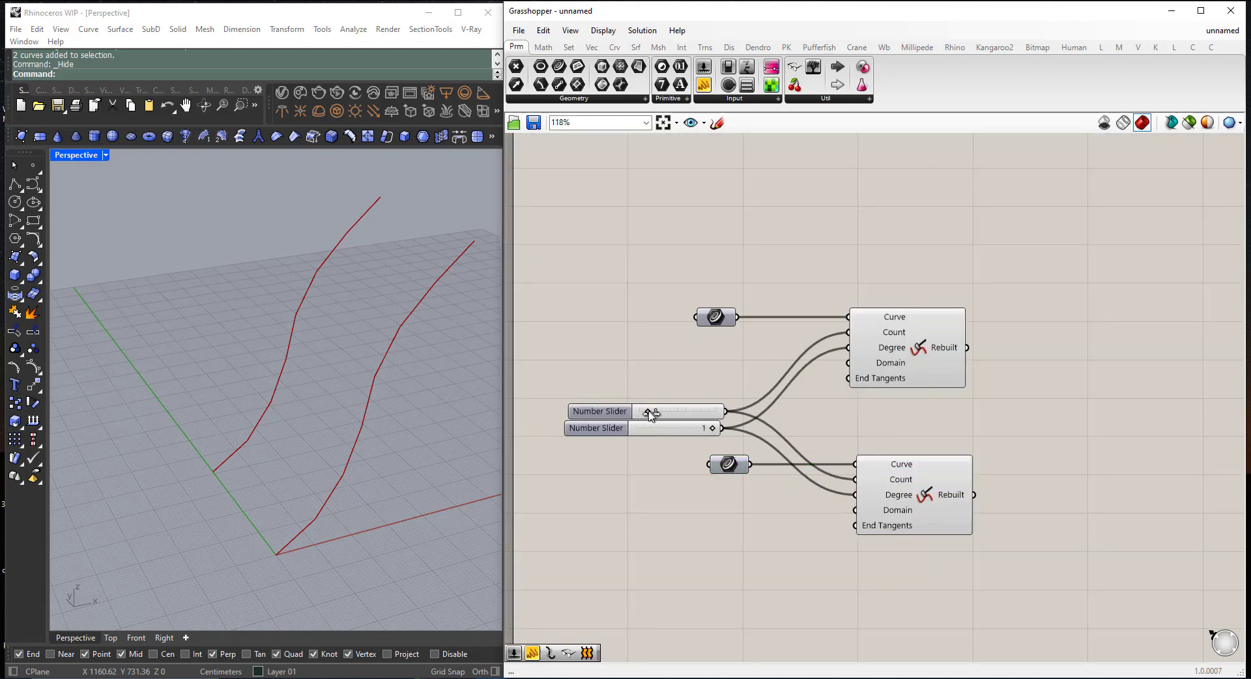
mouse_move(650, 415)
left_mouse_down()
mouse_move(662, 414)
mouse_move(647, 418)
left_mouse_up()
scroll(647, 416, "down", 2)
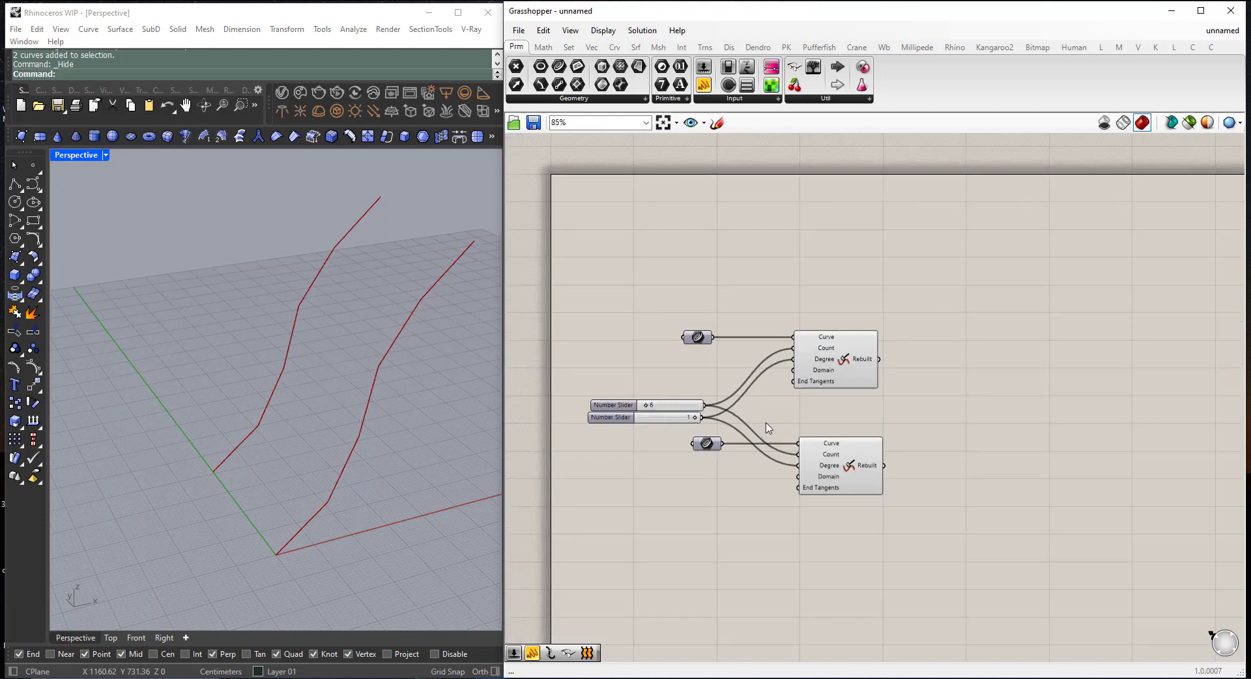
left_click_drag(887, 501, 791, 316)
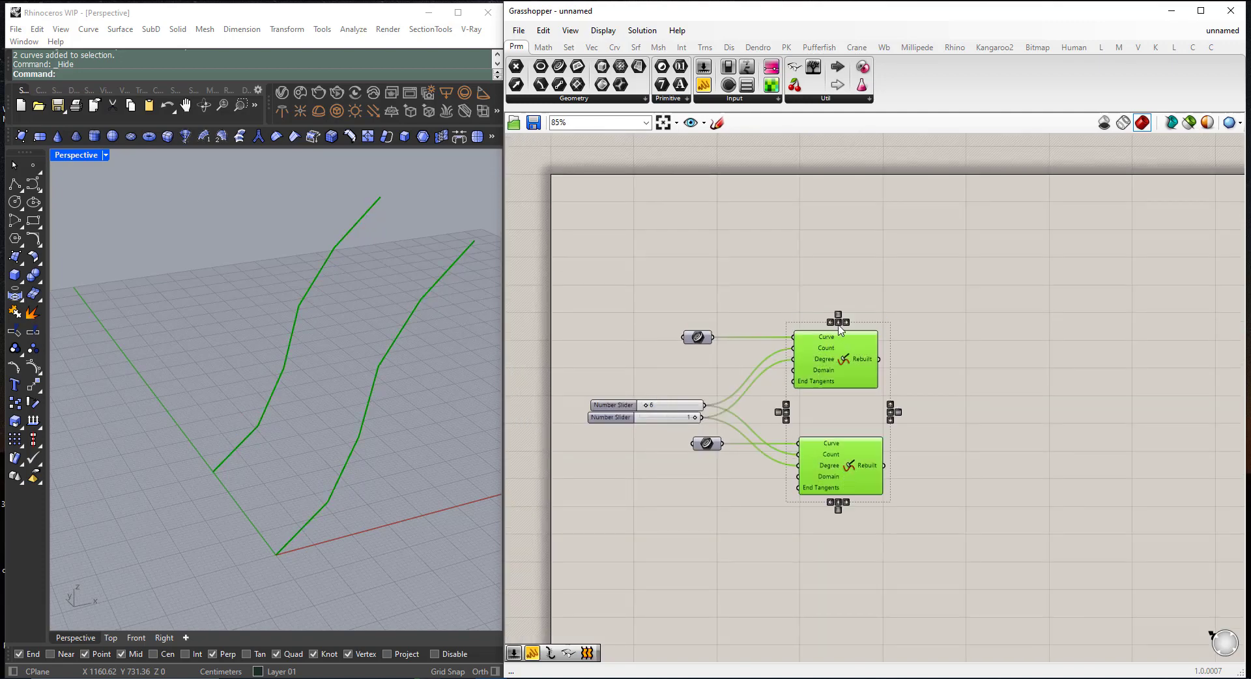
scroll(742, 329, "down", 1)
left_click(935, 382)
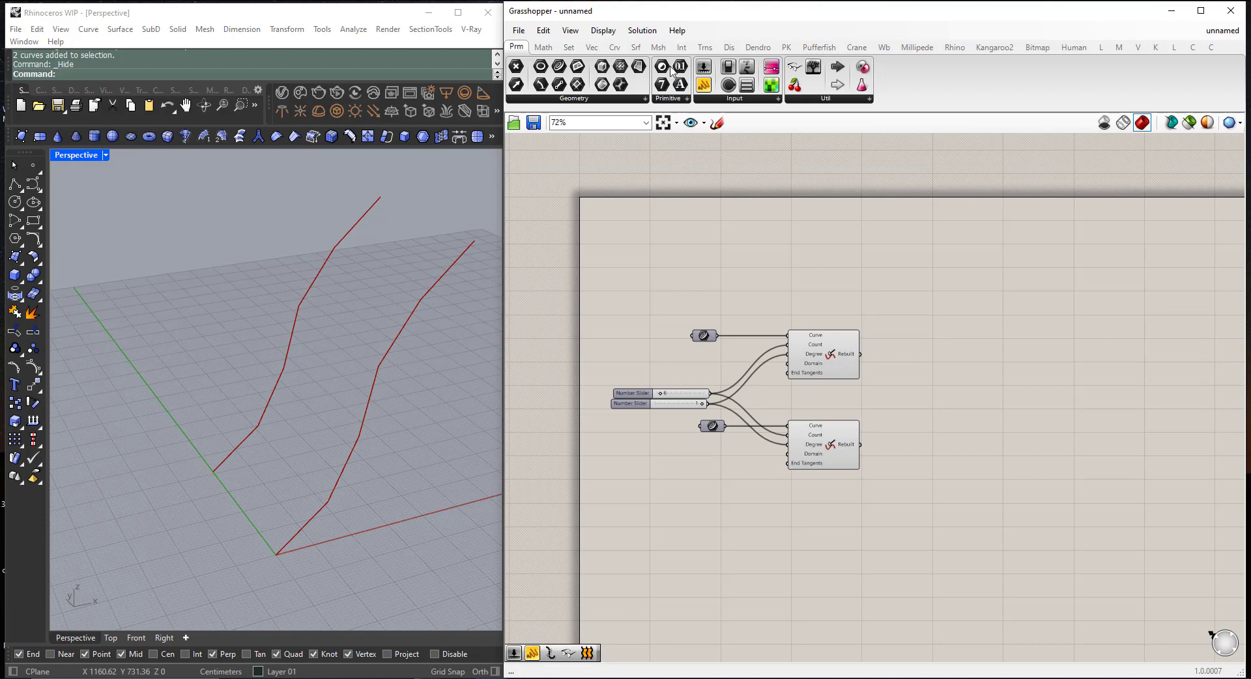
- Add a Loft component, connect both Rebuilt outputs to its Curves input, and inspect the surface from several angles
left_click(636, 48)
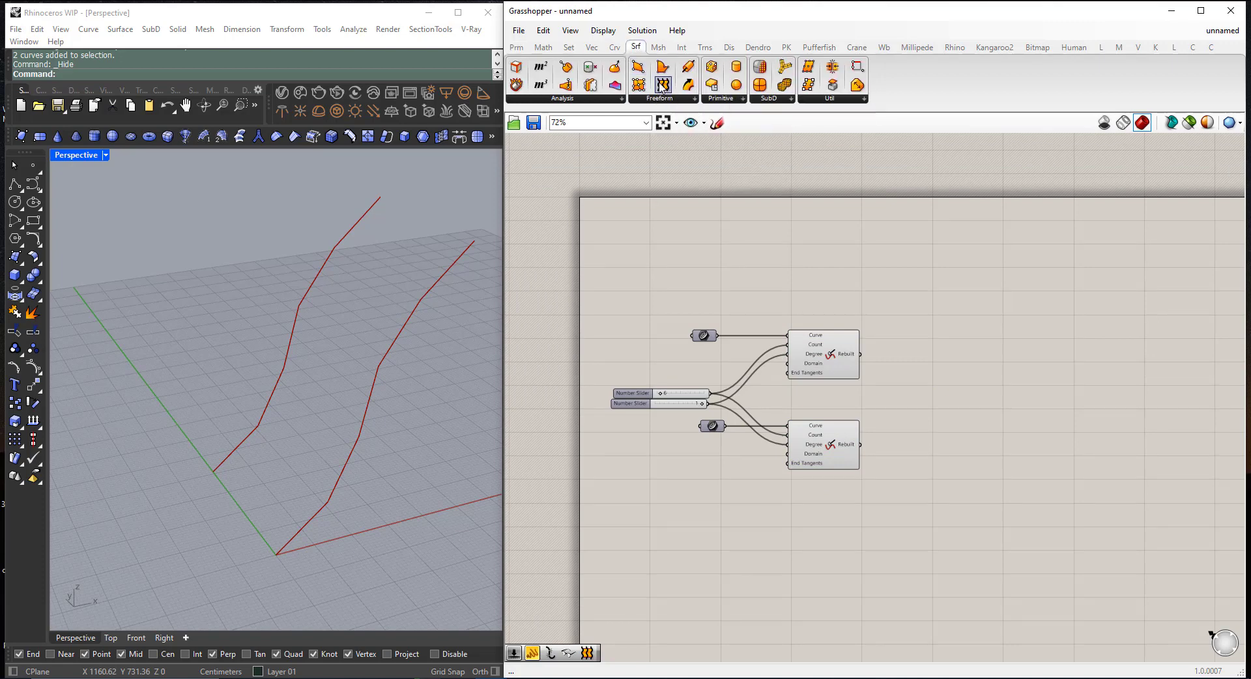
left_click_drag(662, 84, 903, 385)
scroll(849, 417, "up", 1)
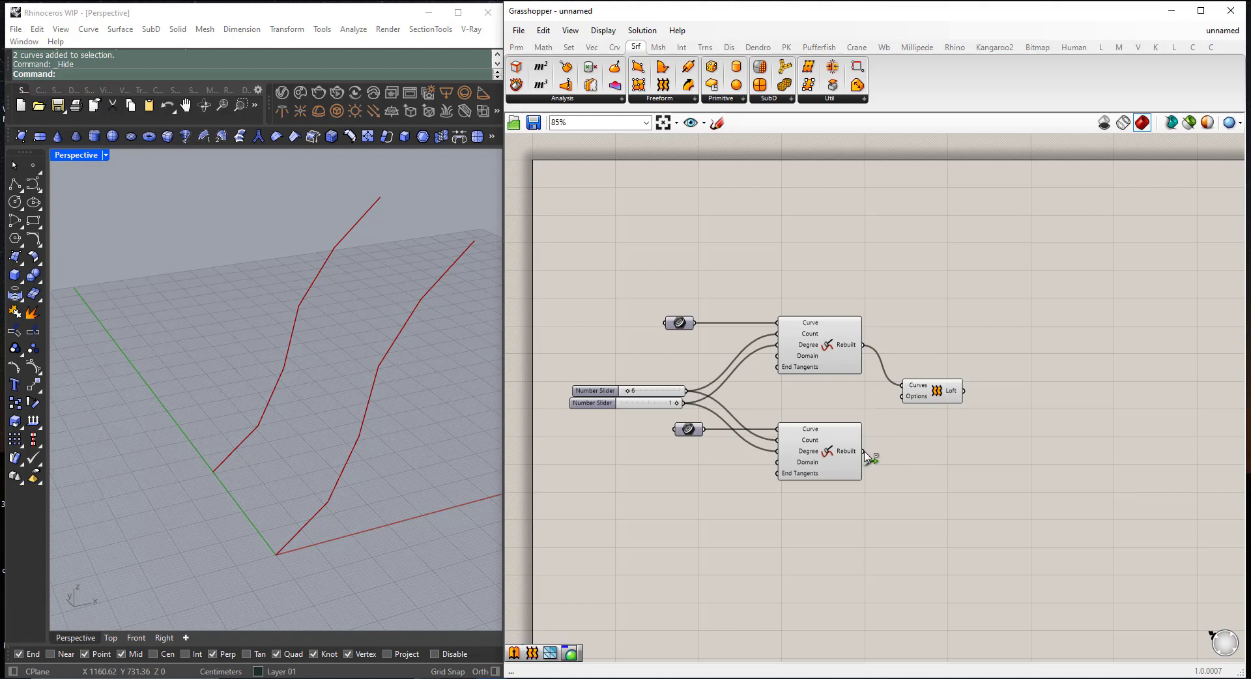
left_click_drag(865, 453, 902, 389)
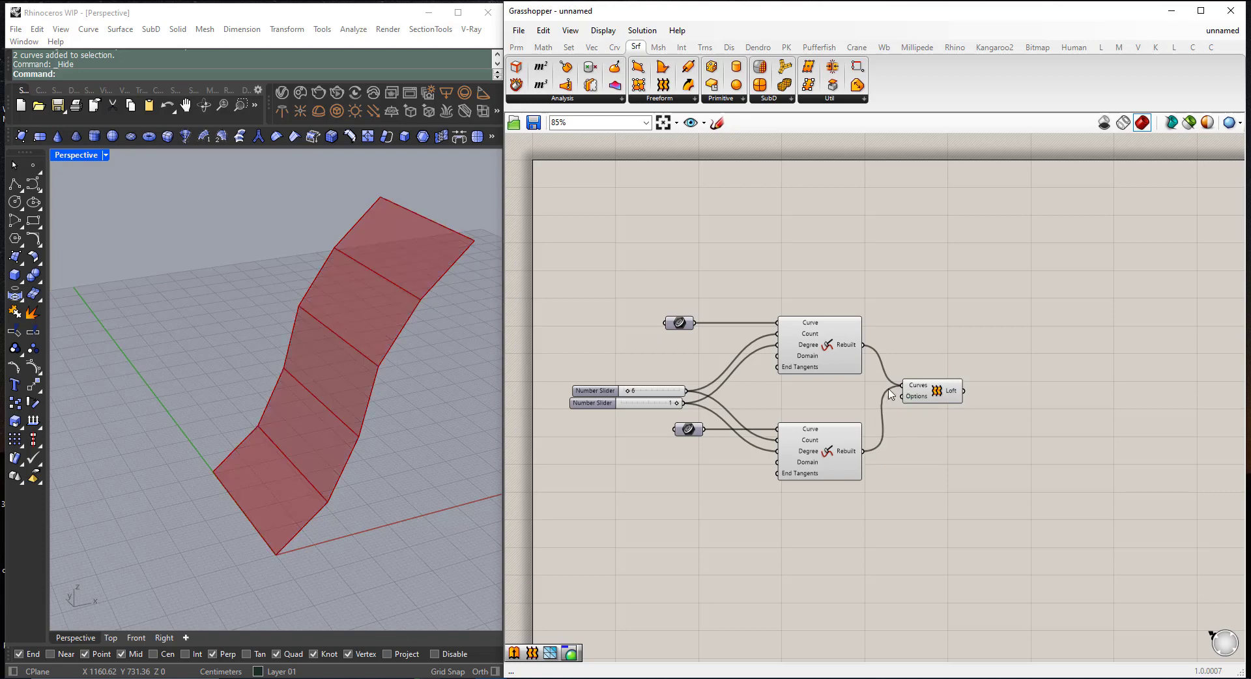
right_click_drag(301, 402, 370, 275)
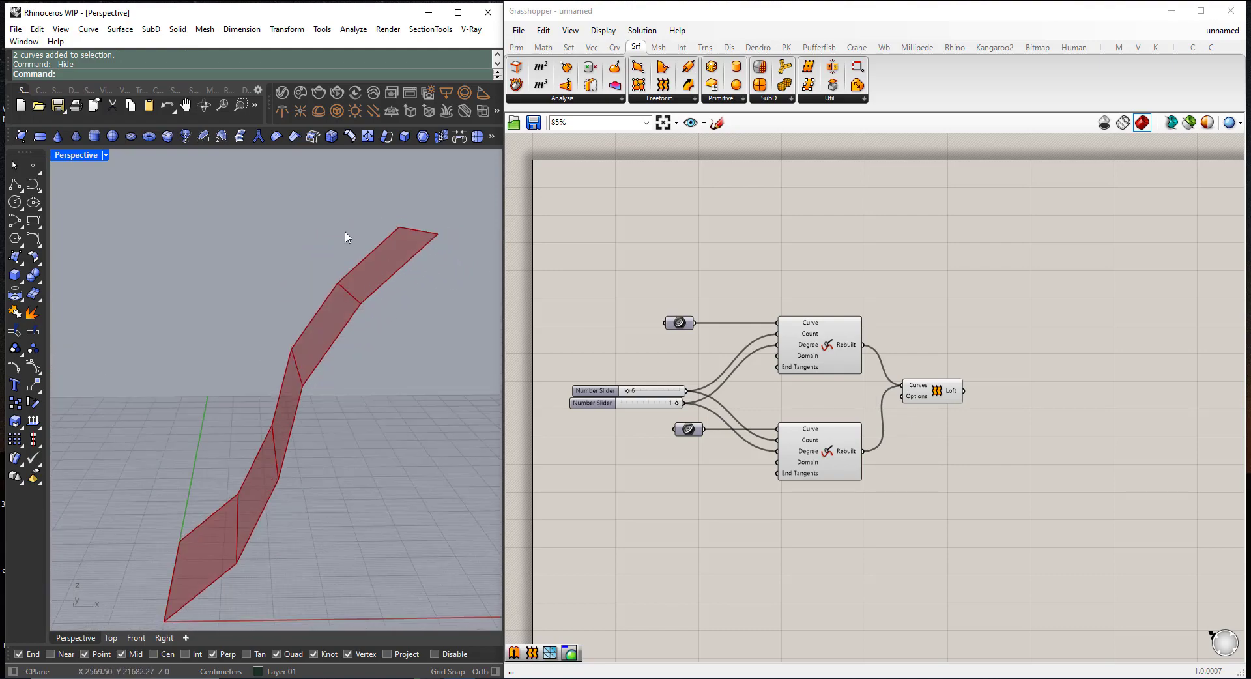
right_click_drag(279, 462, 480, 384)
- Set the shared Count slider to 12
scroll(657, 411, "up", 1)
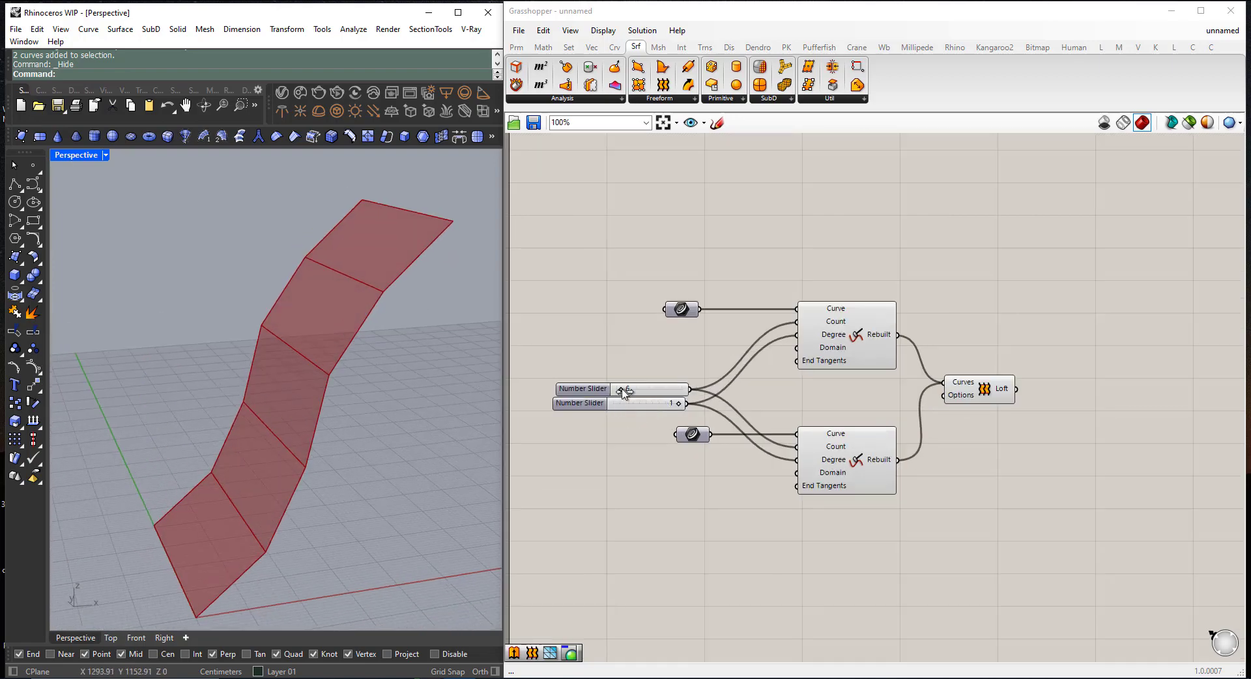
left_click_drag(623, 391, 631, 399)
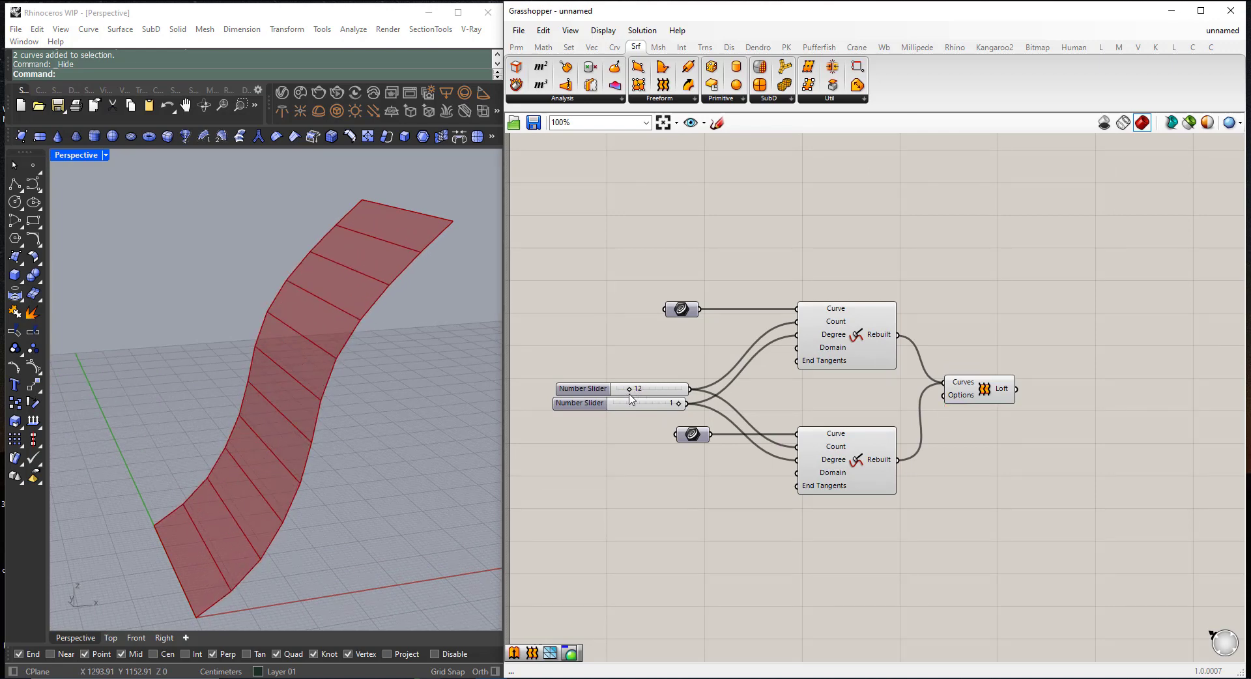
mouse_move(354, 380)
right_mouse_down()
mouse_move(304, 374)
mouse_move(366, 391)
right_mouse_up()
scroll(738, 409, "down", 1)
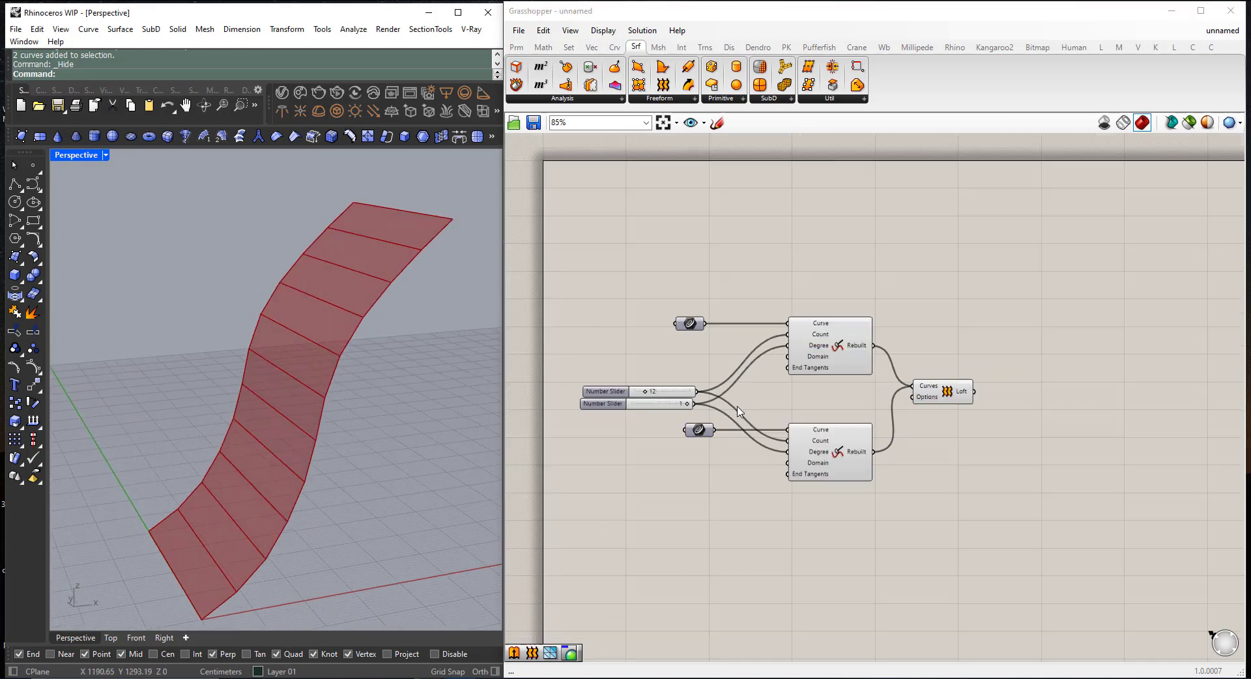
- Move the Loft component slightly lower beside the Rebuild Curve components and examine the faces of the lofted surface
left_click_drag(946, 400, 942, 412)
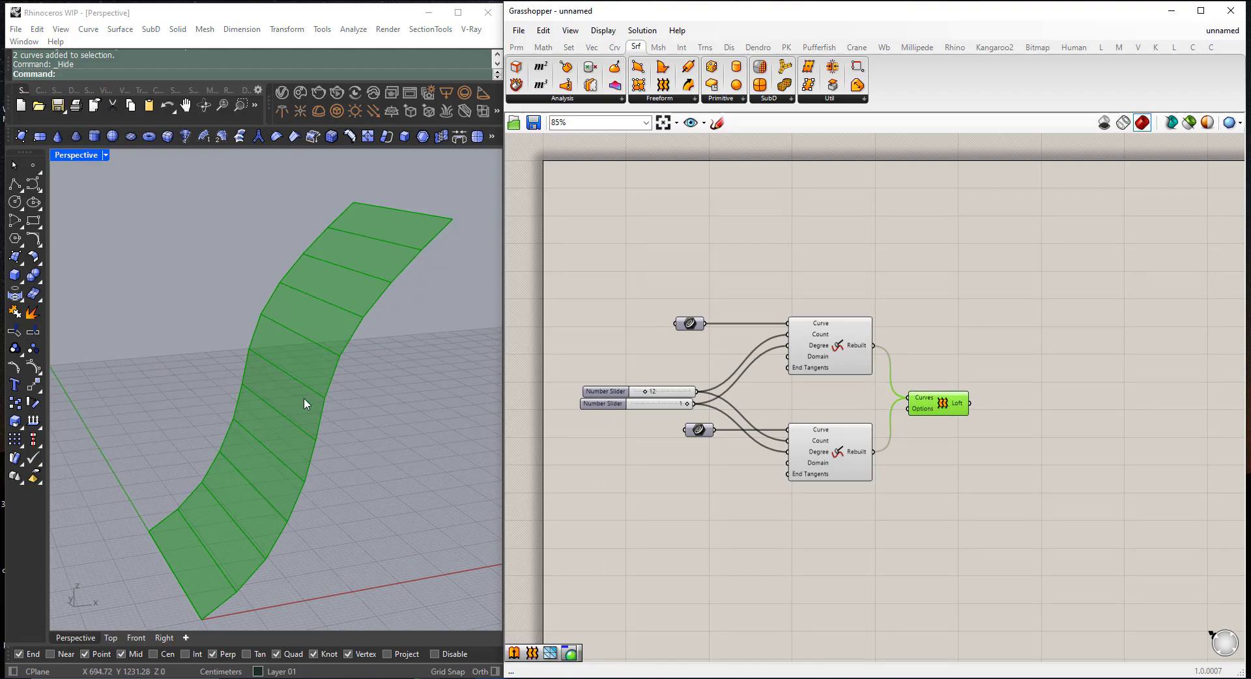
right_click_drag(304, 397, 339, 391)
left_click(939, 491)
right_click_drag(246, 464, 288, 450)
scroll(288, 450, "down", 3)
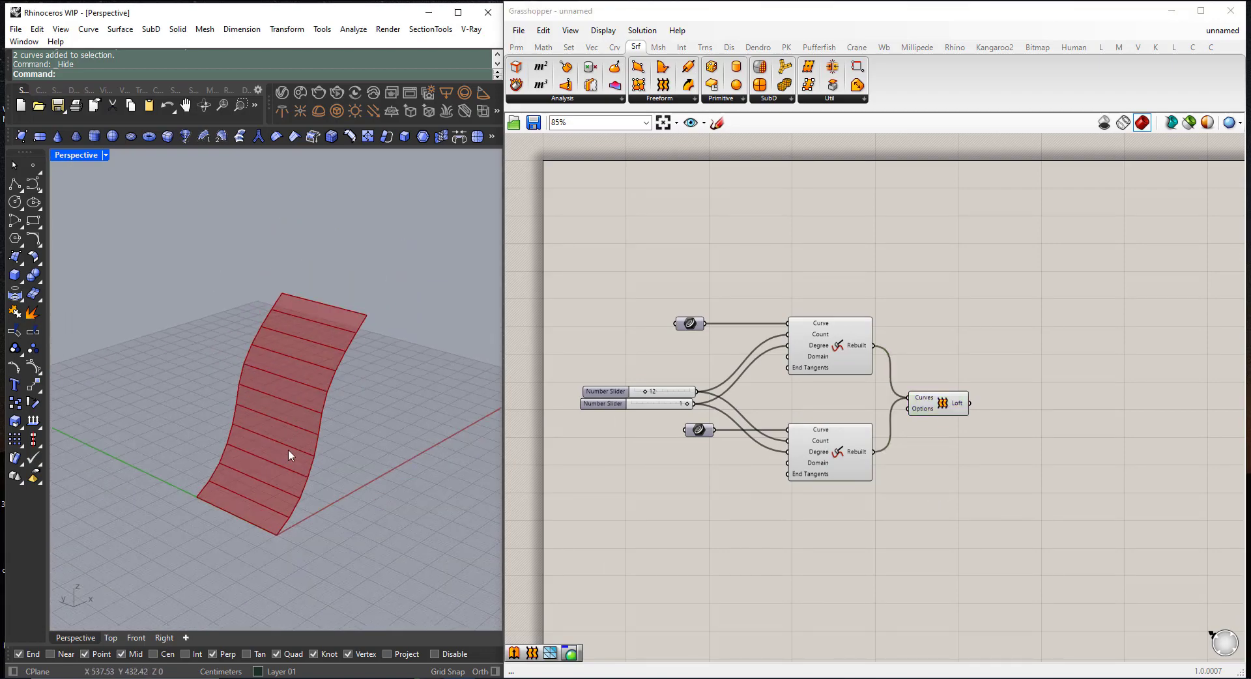
scroll(236, 525, "up", 5)
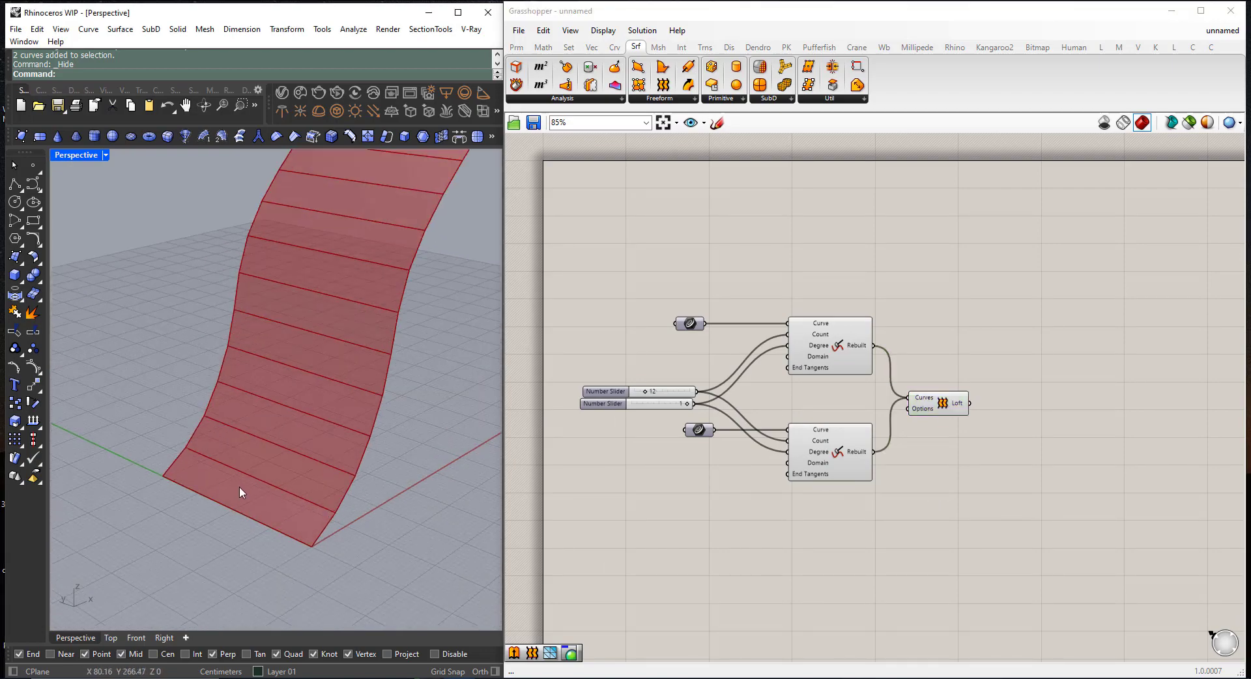
- Add a Triangular Panels A component beside the Loft component, leaving space between them
scroll(267, 499, "down", 2)
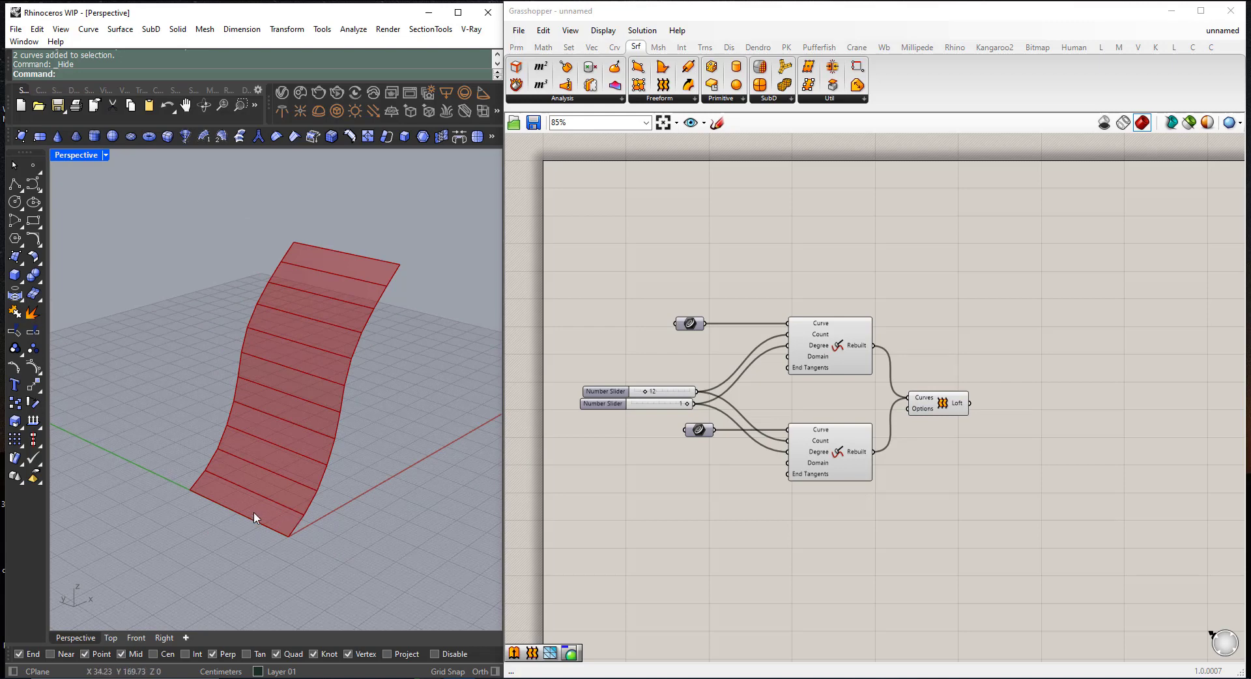
right_click_drag(295, 486, 284, 449)
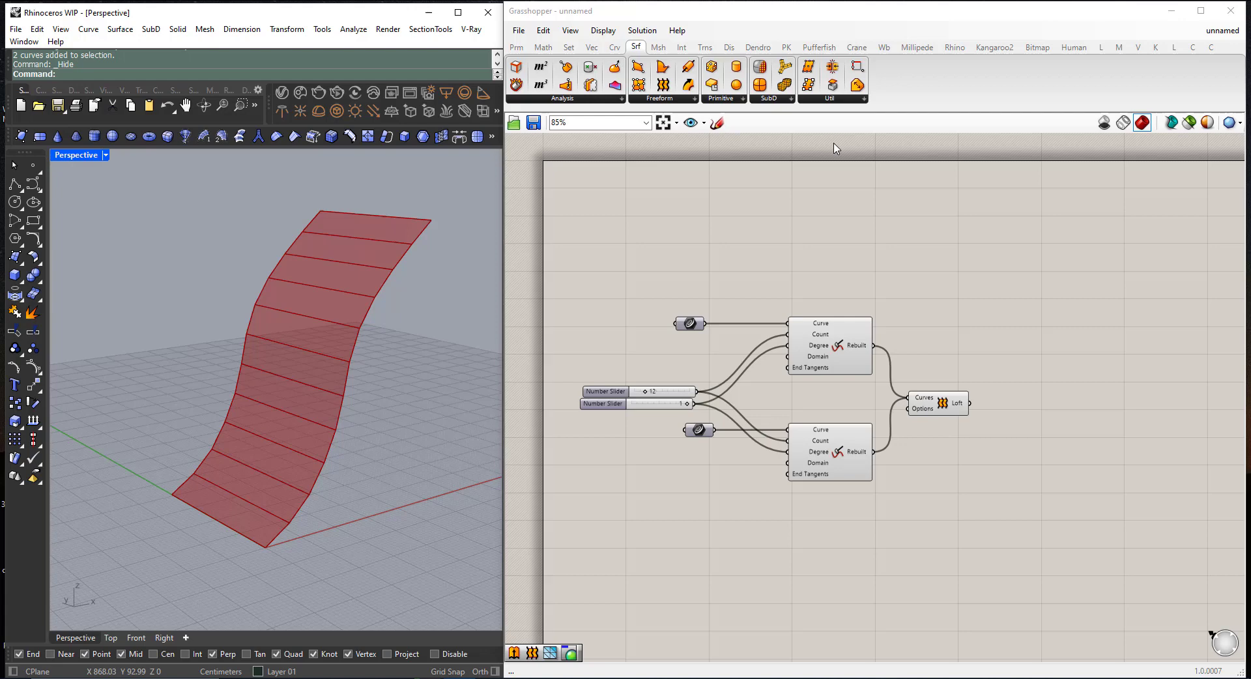
left_click(1102, 48)
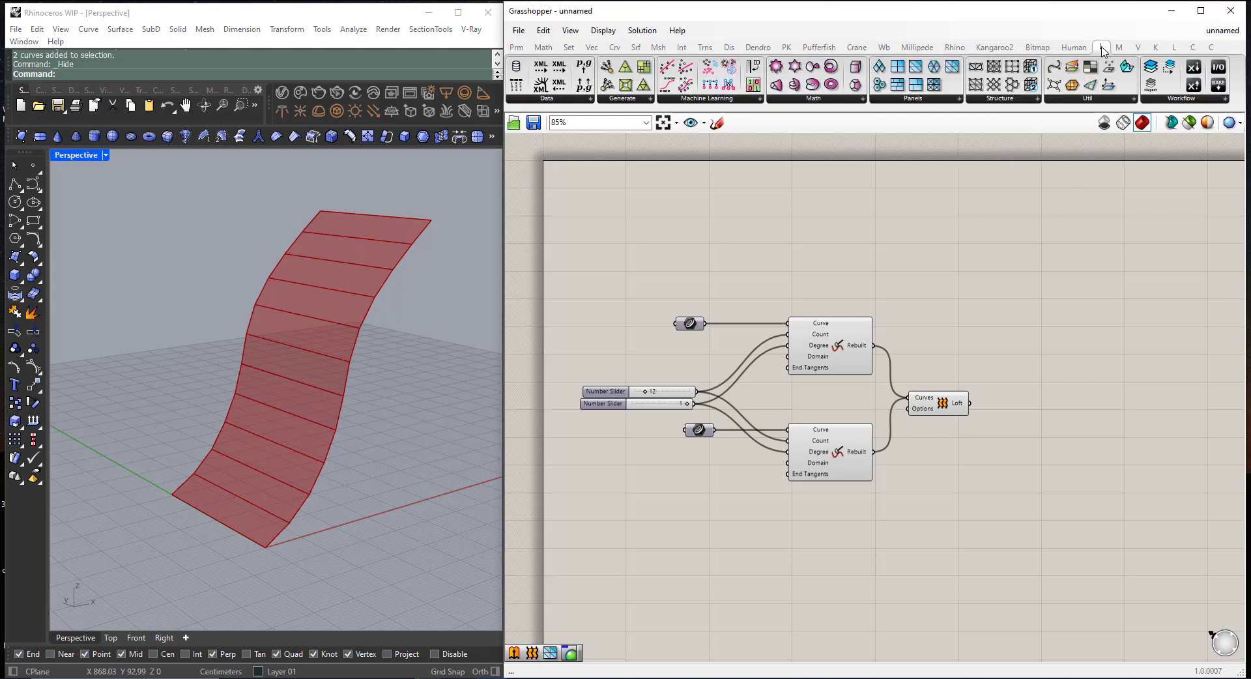
left_click(906, 100)
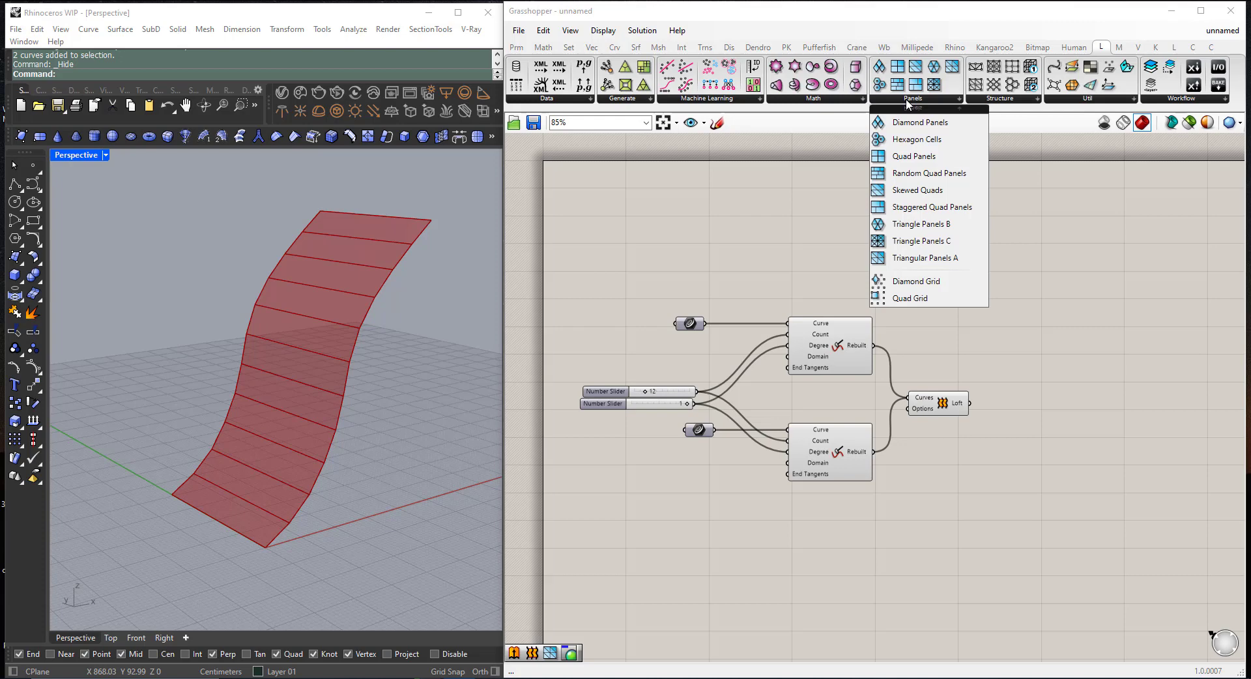
left_click(926, 258)
left_click(1039, 416)
scroll(1039, 420, "up", 3)
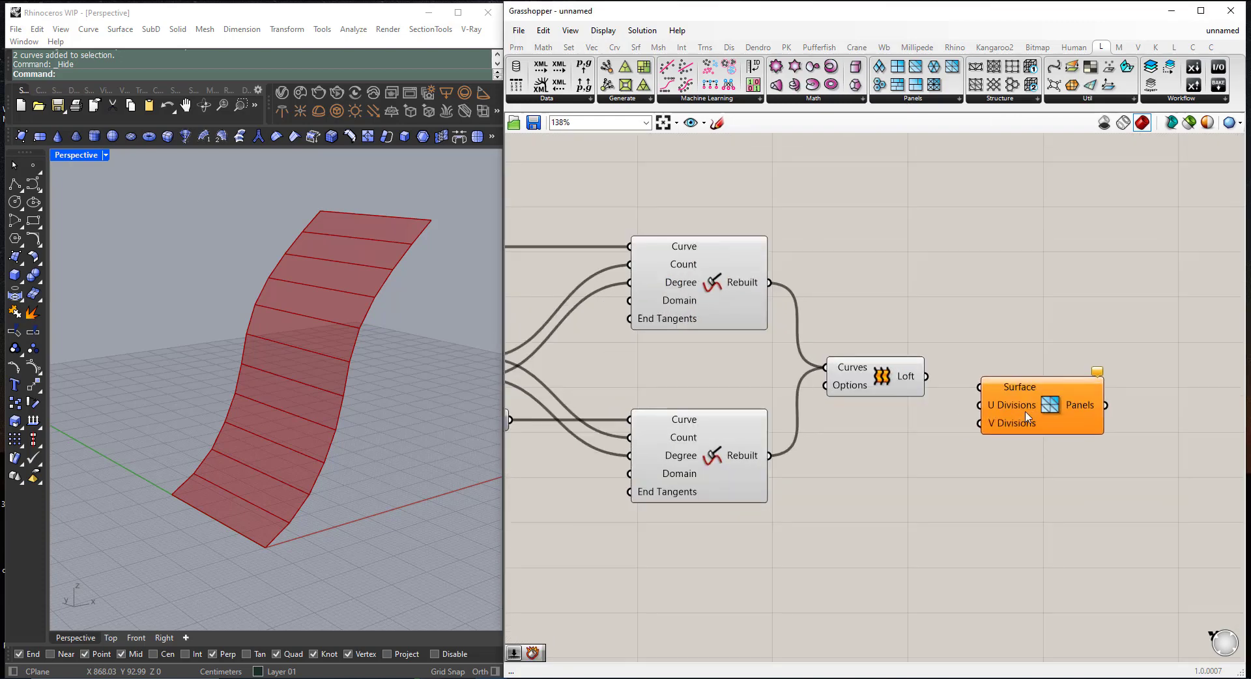
left_click_drag(1026, 416, 1064, 397)
- Add a Deconstruct Brep component fed by the Loft output and turn off the Loft component's preview
mouse_move(900, 380)
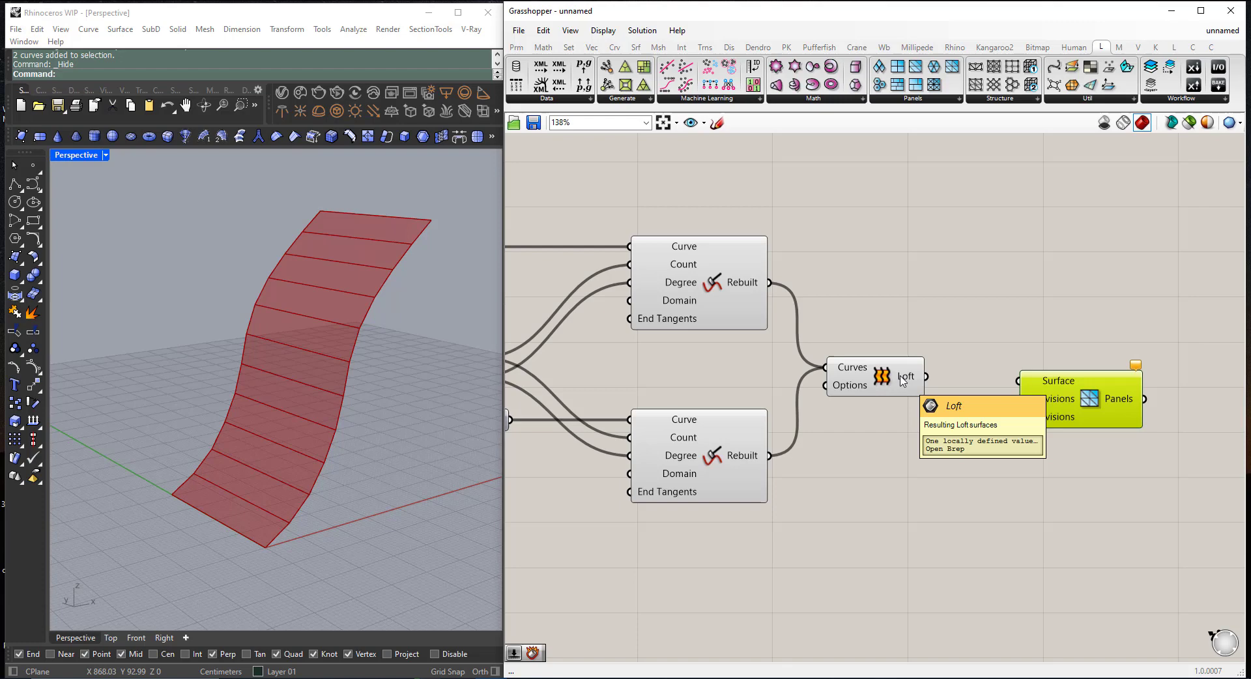
scroll(788, 373, "down", 2)
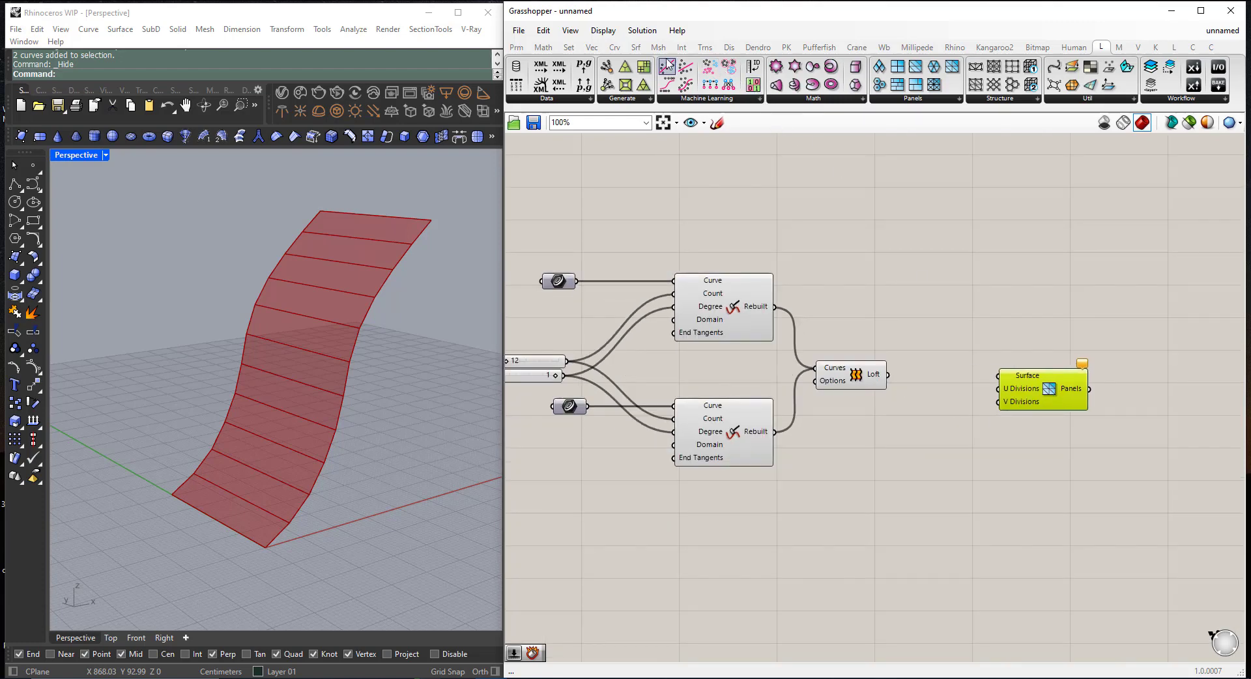
left_click(636, 47)
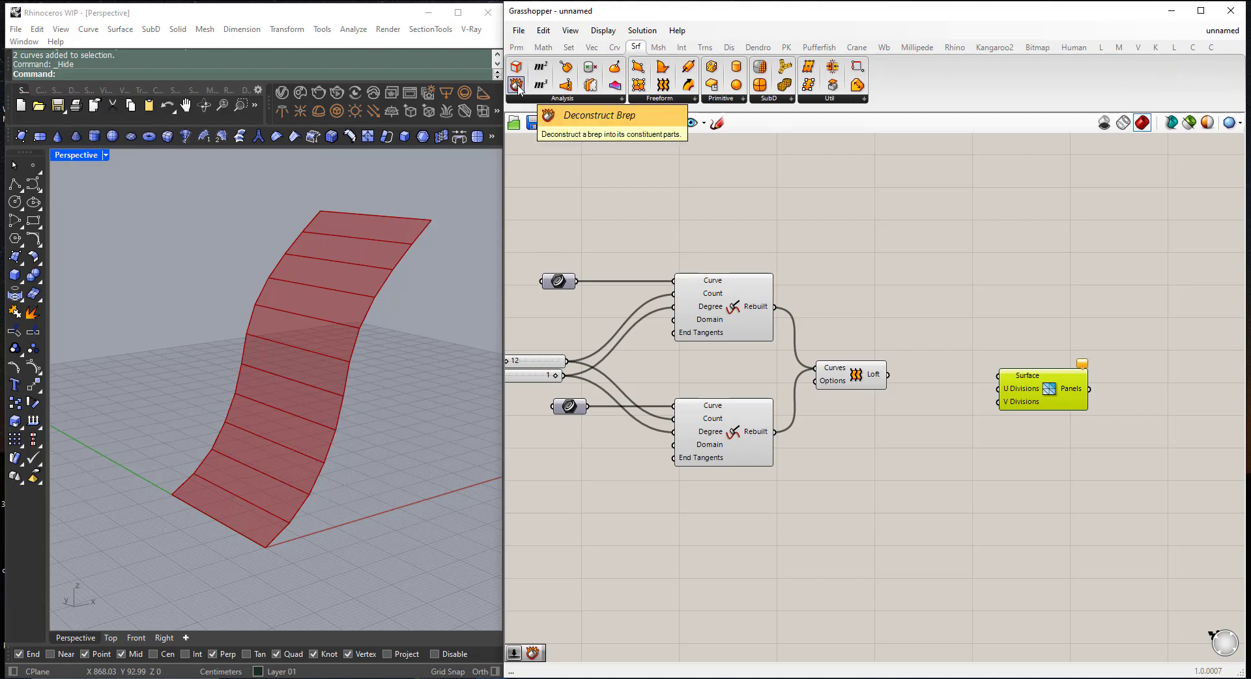
left_click_drag(516, 85, 888, 374)
left_click(835, 379)
middle_click(846, 352)
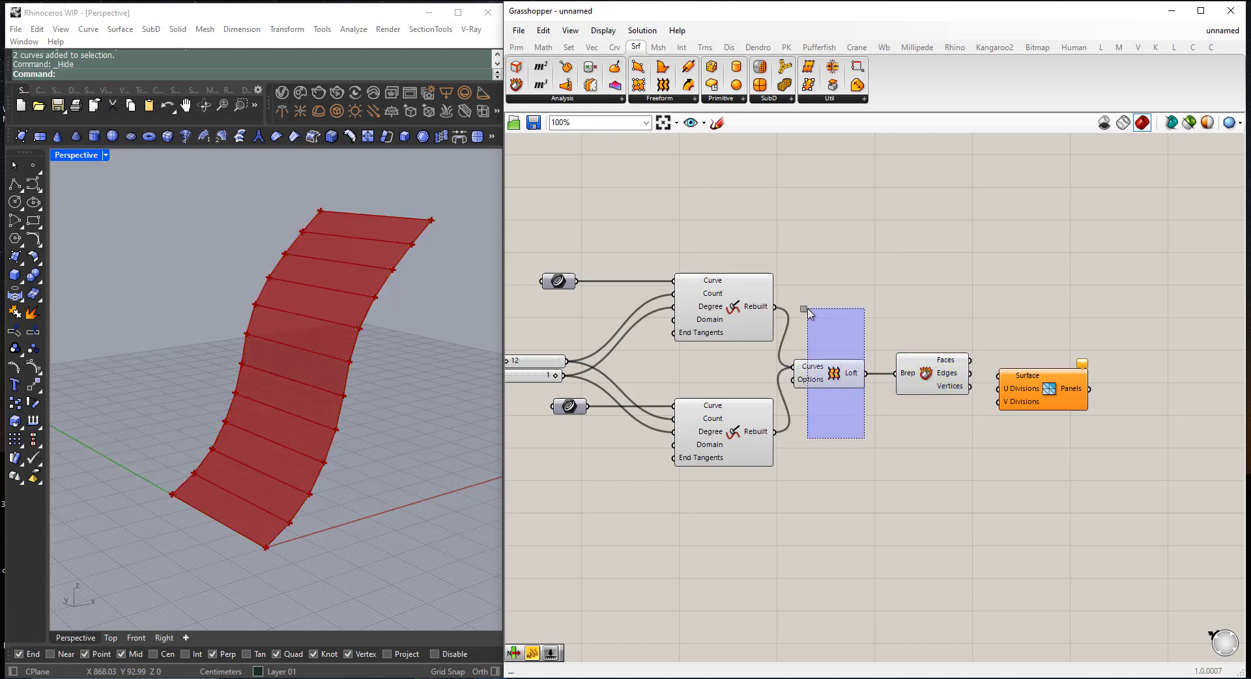
left_click(872, 324)
scroll(808, 419, "down", 1)
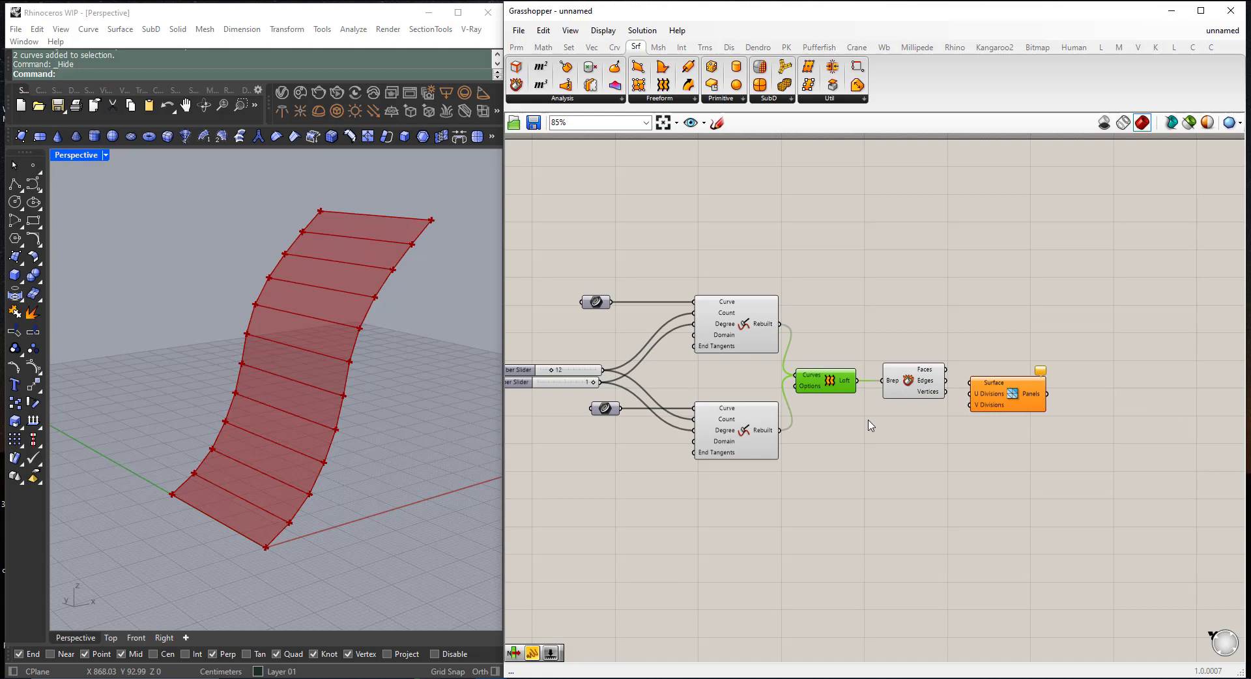
- Check the Faces output of Deconstruct Brep and connect it to the Surface input of the Triangular Panels A component
scroll(960, 391, "up", 2)
mouse_move(922, 364)
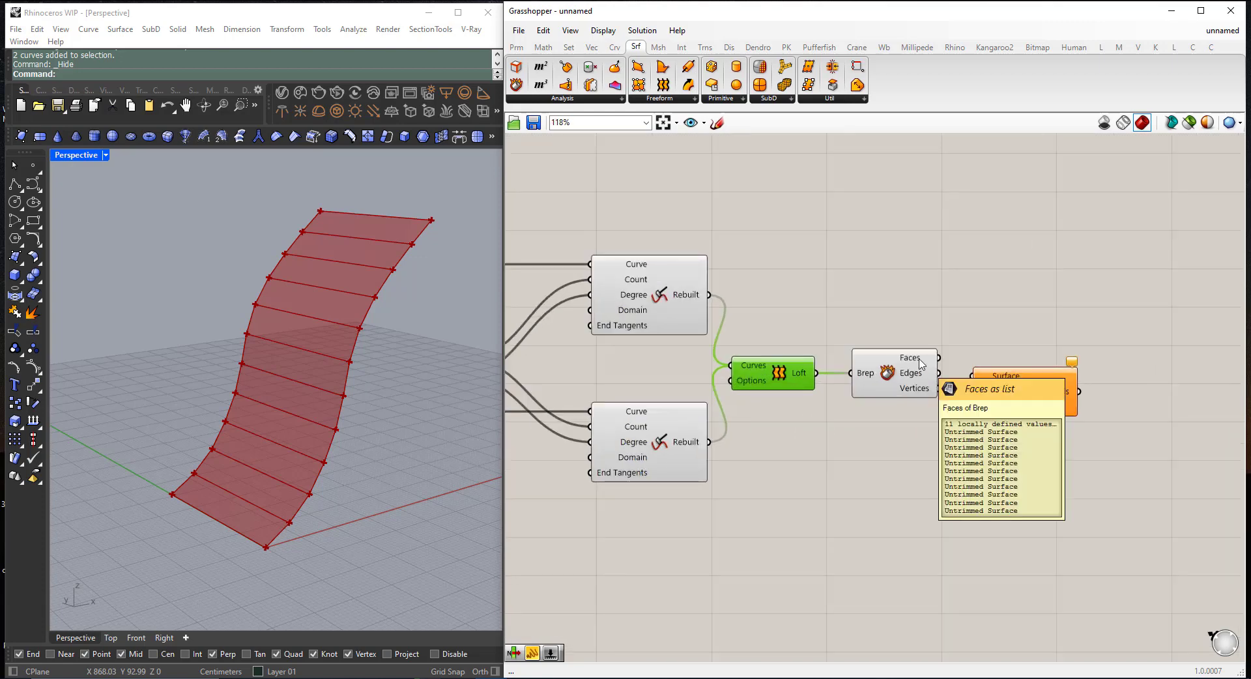
scroll(942, 373, "down", 3)
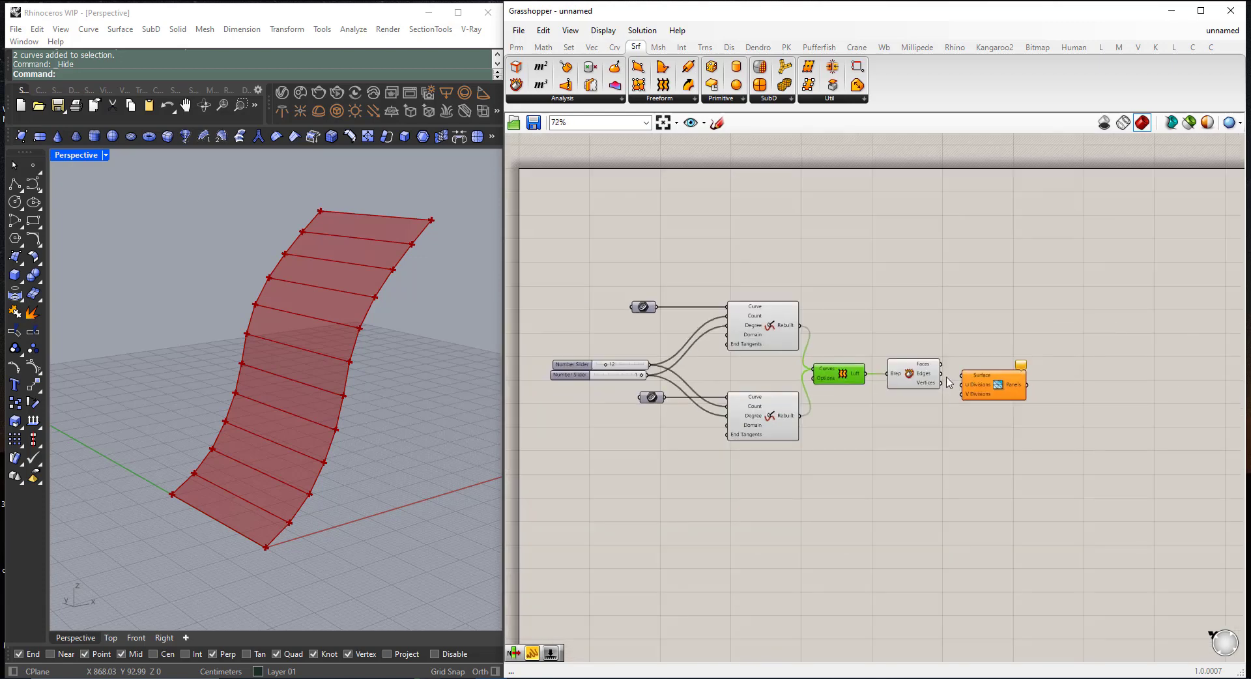
scroll(568, 376, "up", 2)
mouse_move(627, 366)
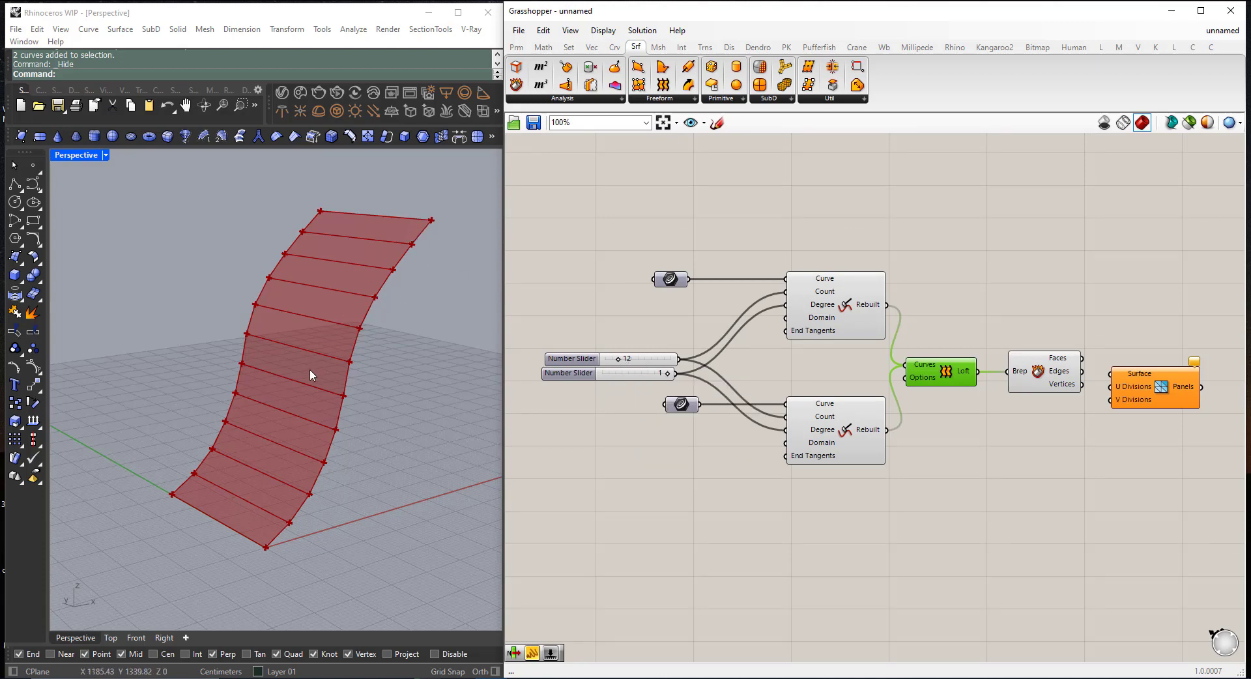
scroll(626, 415, "down", 2)
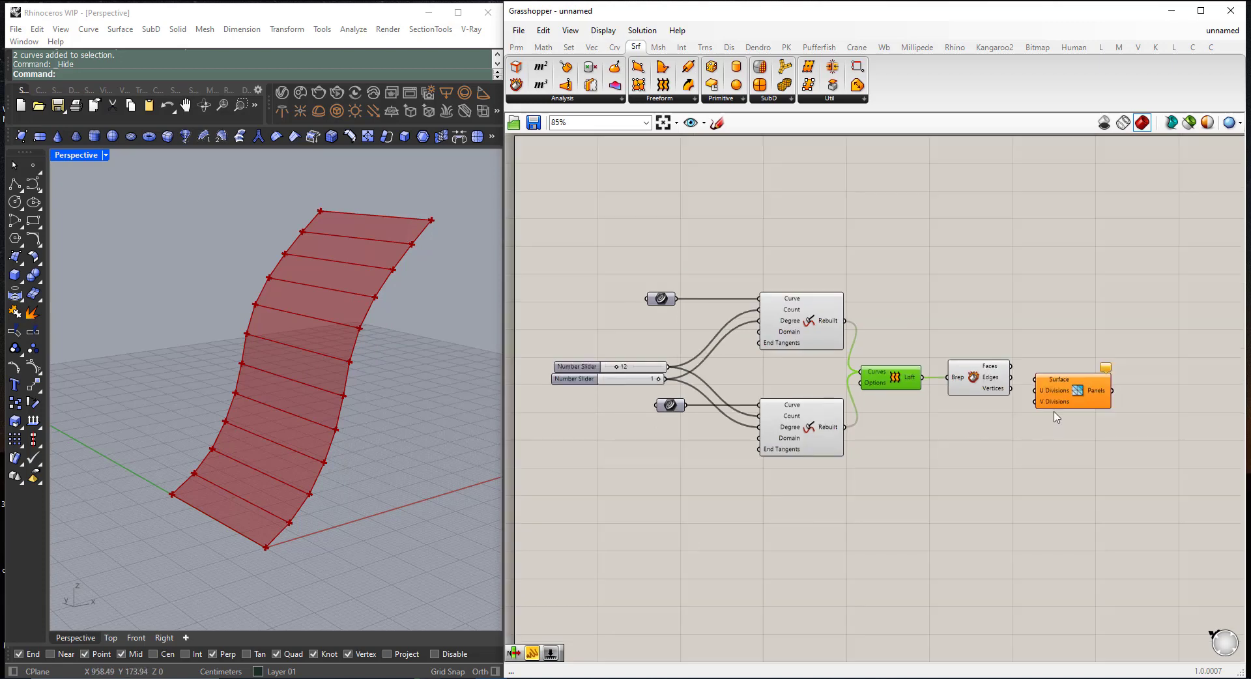
left_click_drag(1055, 396, 1049, 369)
left_click(1015, 425)
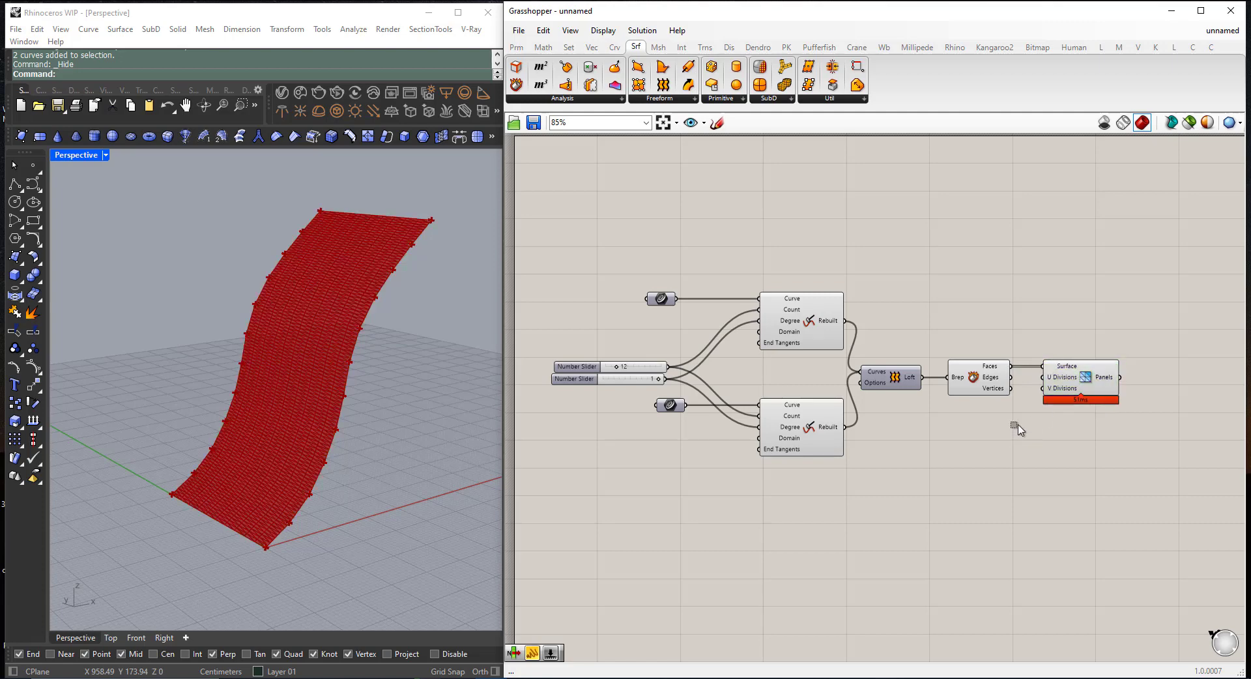
- Turn off the preview of Deconstruct Brep and move the Triangular Panels A component farther away from it
left_click_drag(1018, 425, 913, 305)
middle_click(961, 361)
left_click(1004, 324)
scroll(870, 377, "down", 1)
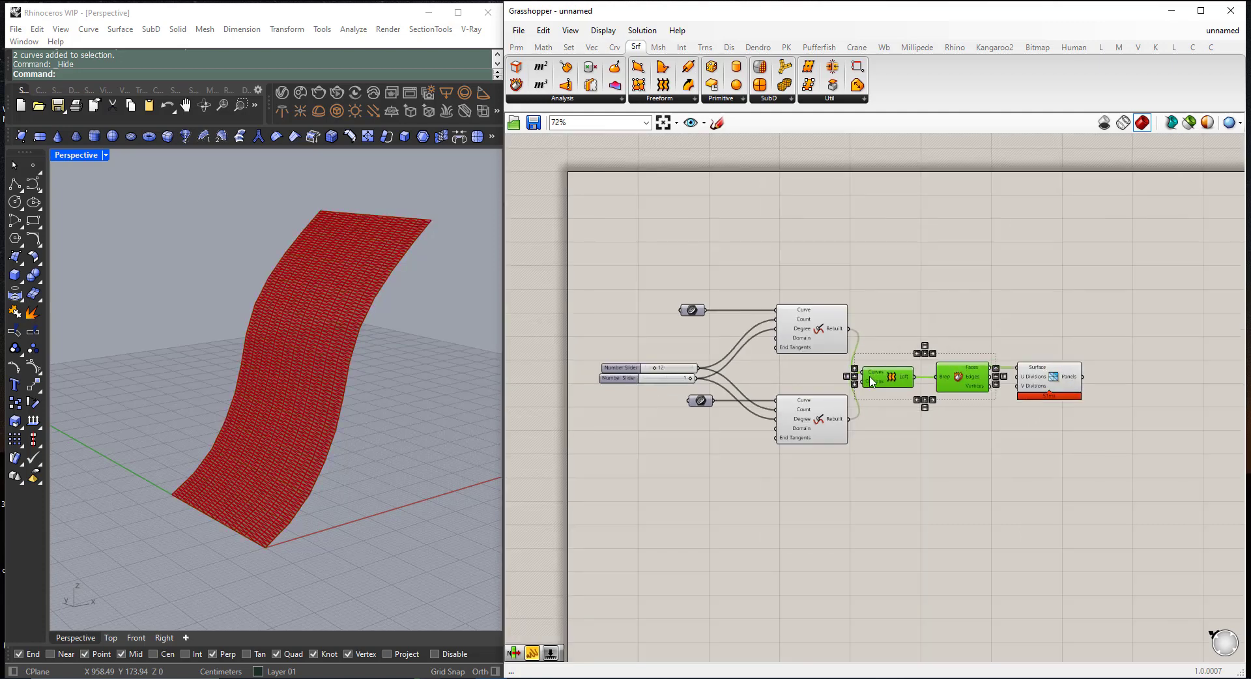
left_click_drag(1061, 381, 1120, 381)
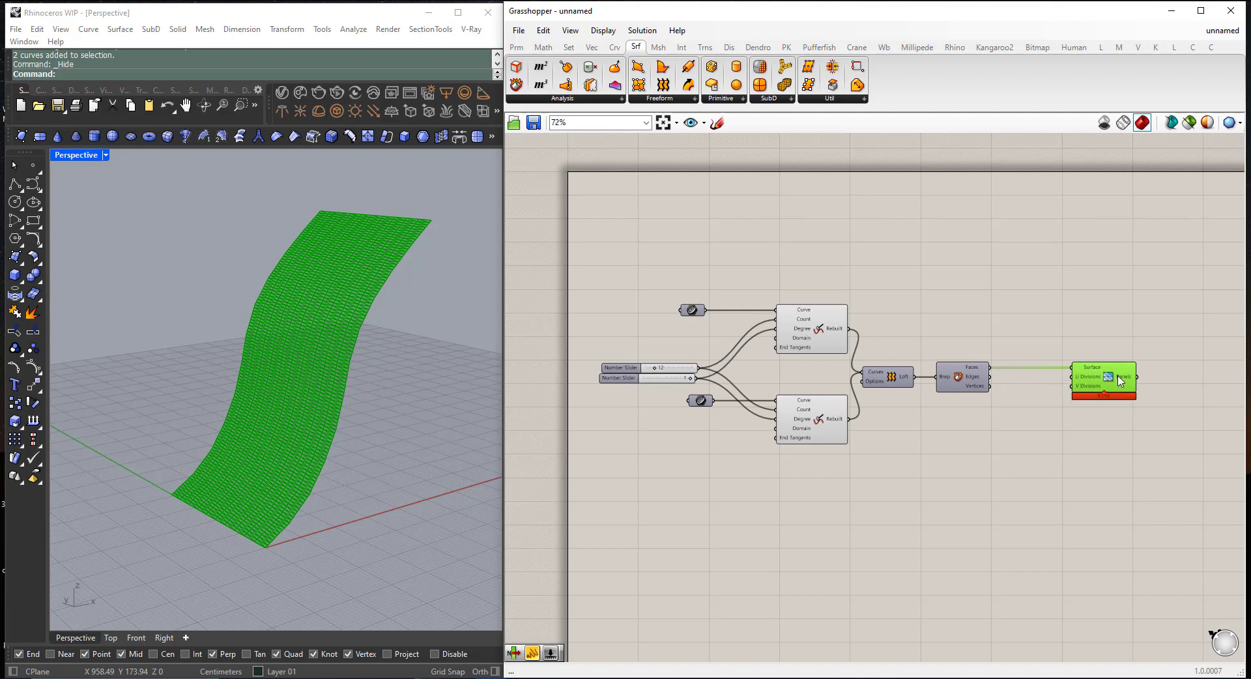
right_click_drag(328, 434, 385, 470)
left_click(845, 490)
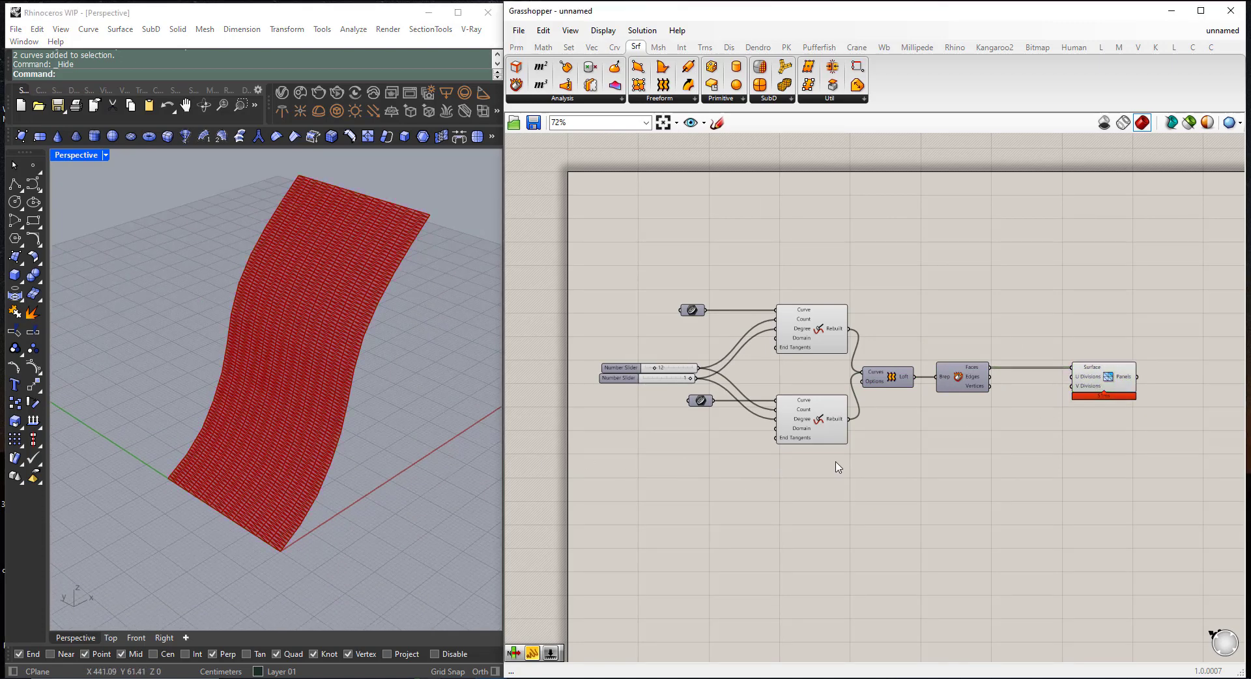
- Add a number slider with value 1 below the Deconstruct Brep component for the panel divisions
scroll(1147, 372, "up", 3)
scroll(1095, 388, "up", 3)
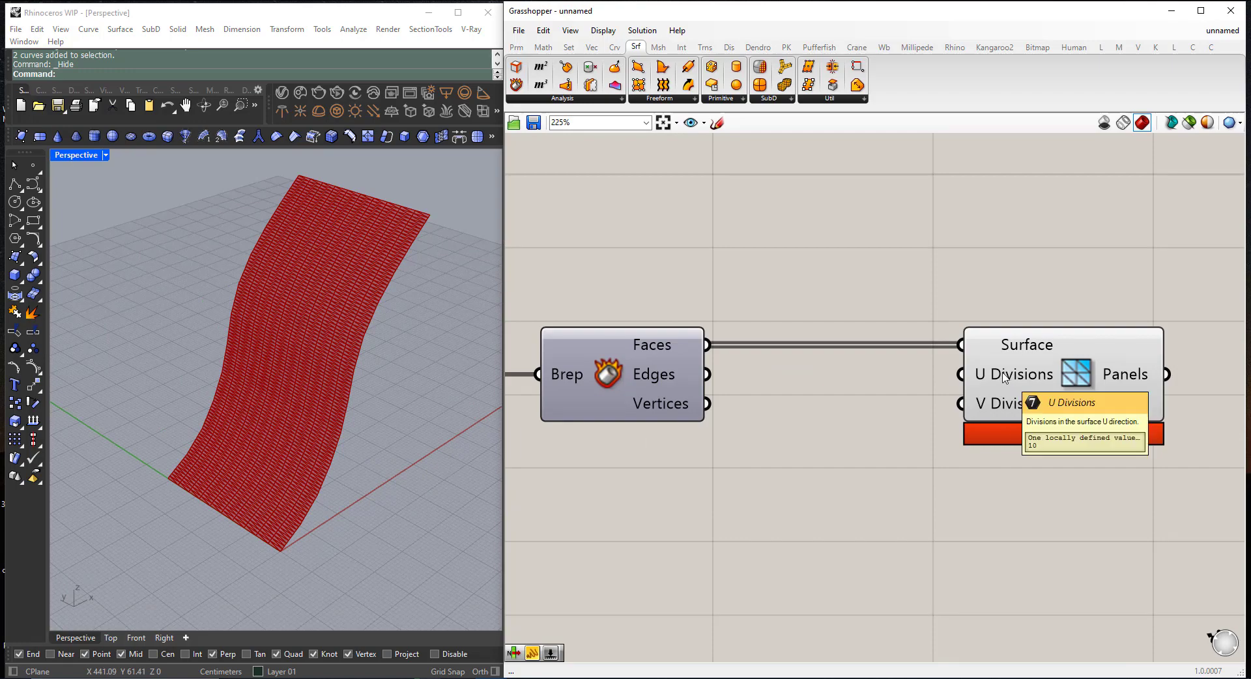
double_click(865, 467)
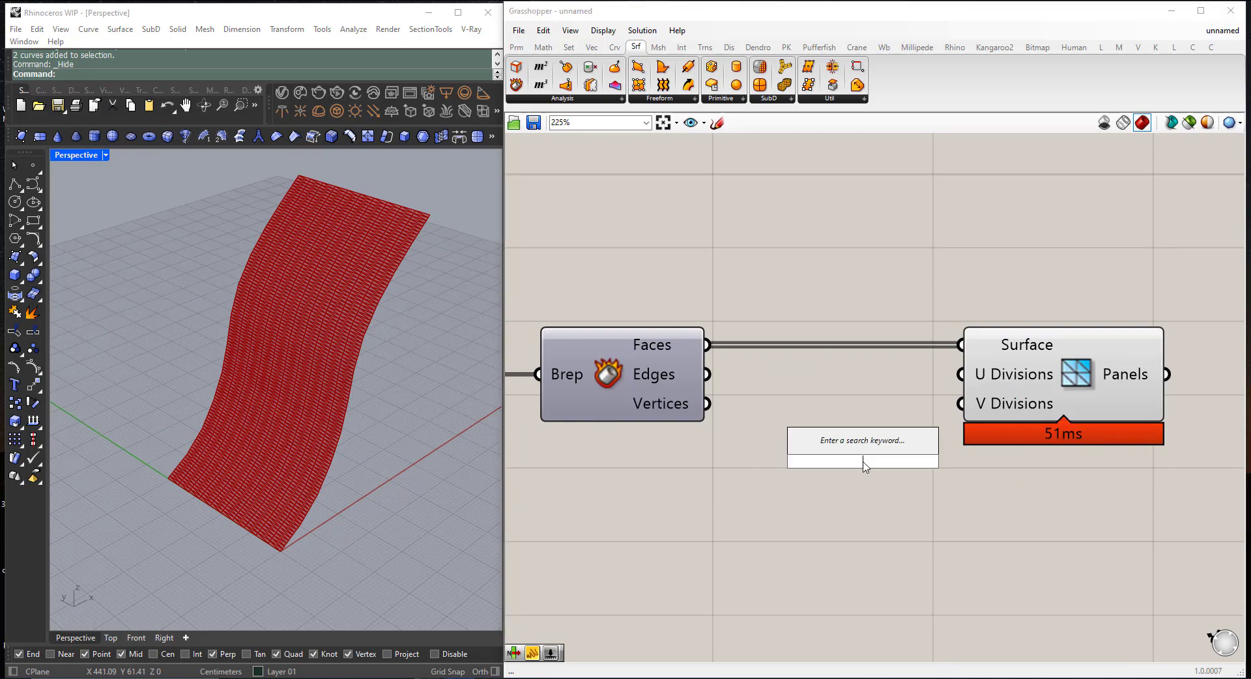
type("1")
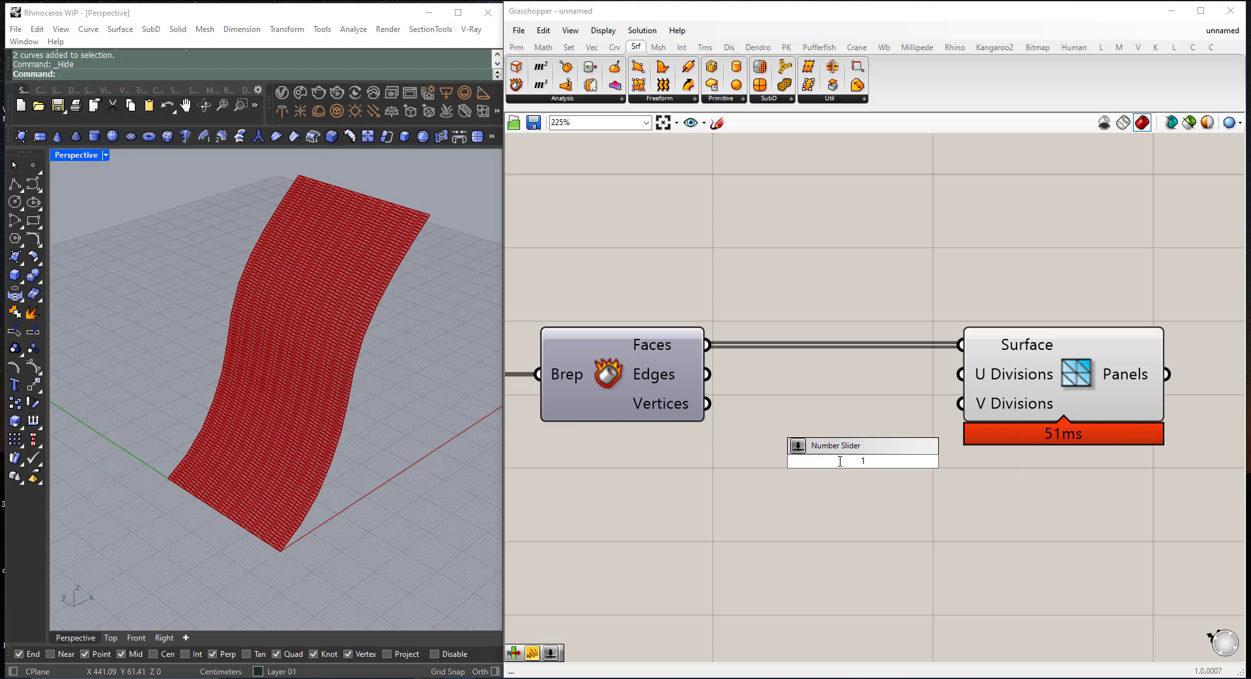
key("Return")
left_click_drag(794, 464, 683, 495)
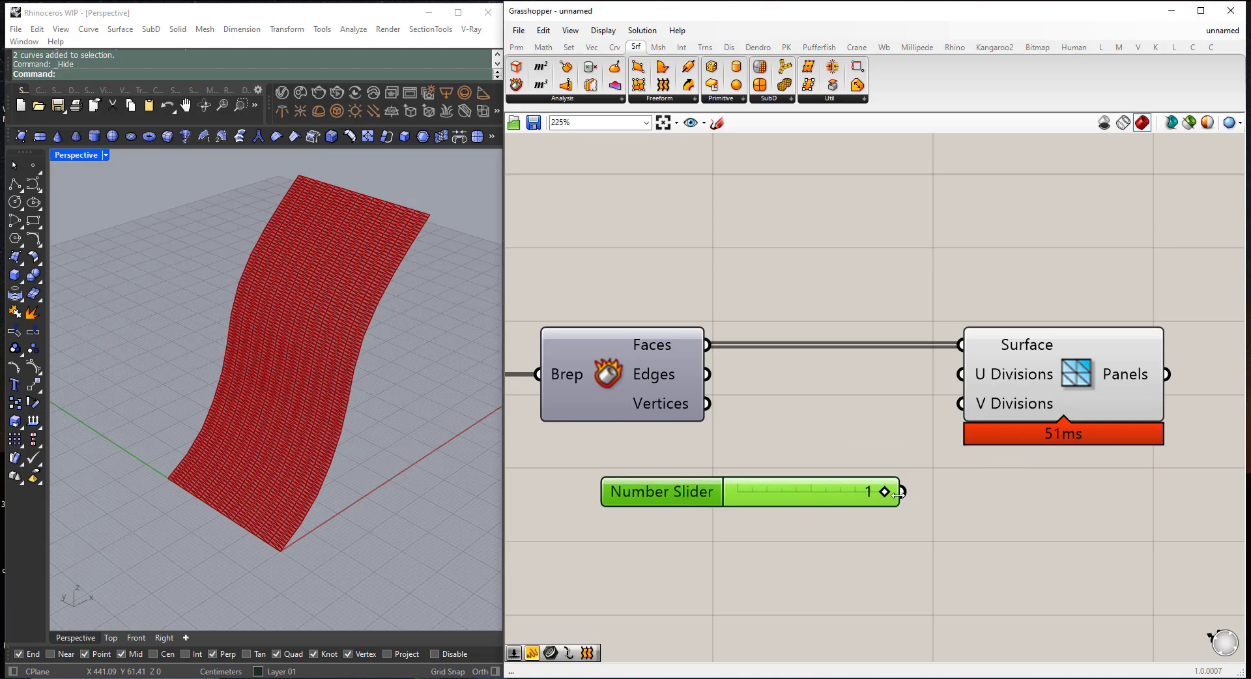
- Connect the new slider to both U Divisions and V Divisions and move the Triangular Panels A component lower beside it
left_click_drag(902, 492, 961, 374)
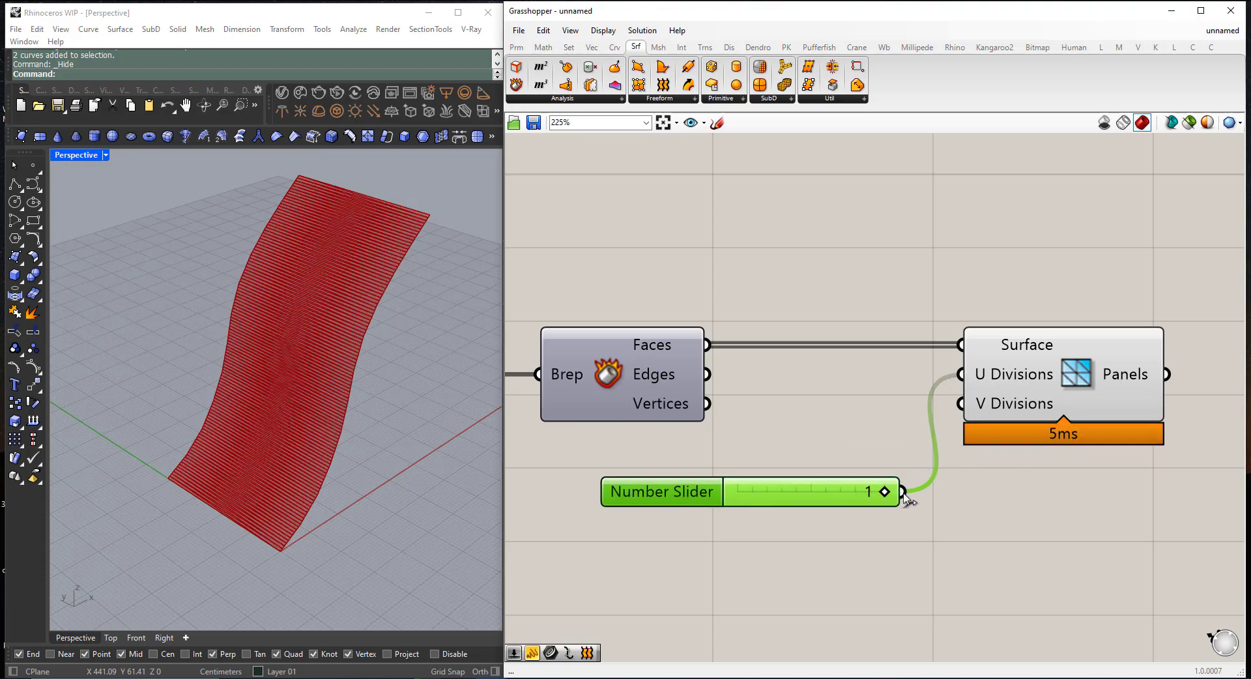
left_click_drag(904, 493, 961, 403)
scroll(931, 411, "down", 1)
left_click_drag(1040, 390, 1047, 467)
left_click(641, 523)
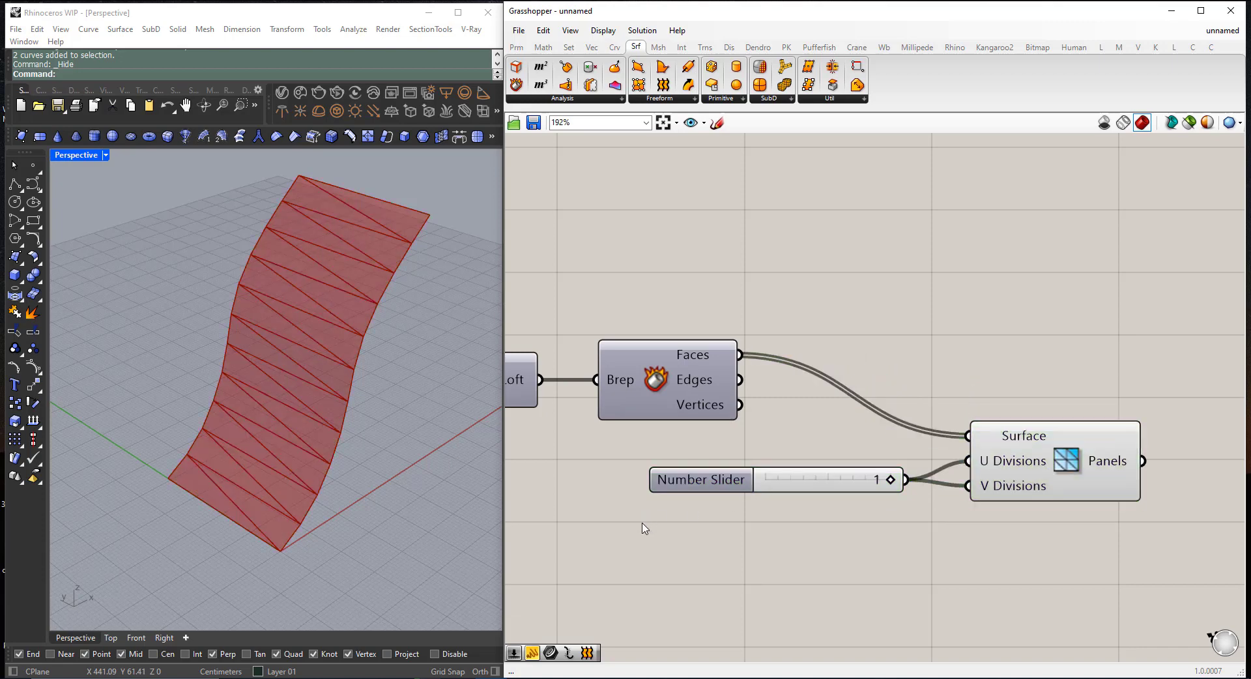
- Examine the triangular panels on the surface and align the division slider and panels component with Deconstruct Brep
right_click_drag(275, 429, 248, 415)
scroll(231, 511, "up", 4)
scroll(231, 511, "up", 1)
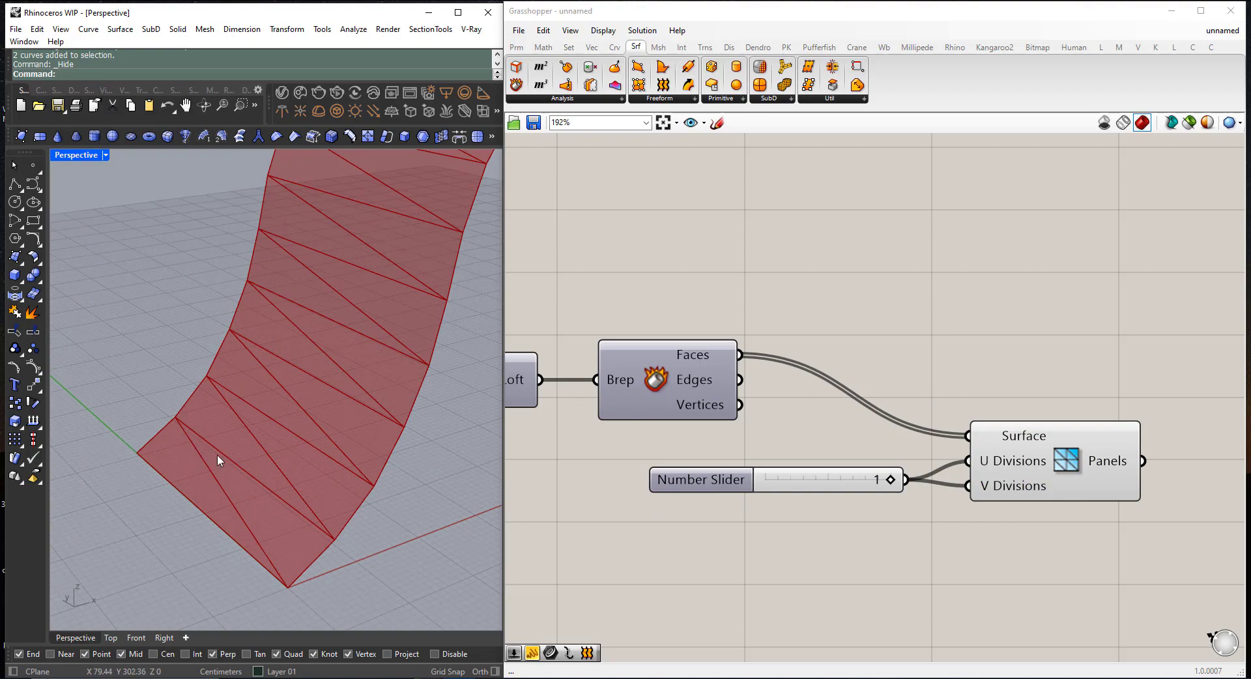
scroll(217, 455, "down", 2)
right_click_drag(259, 470, 297, 449)
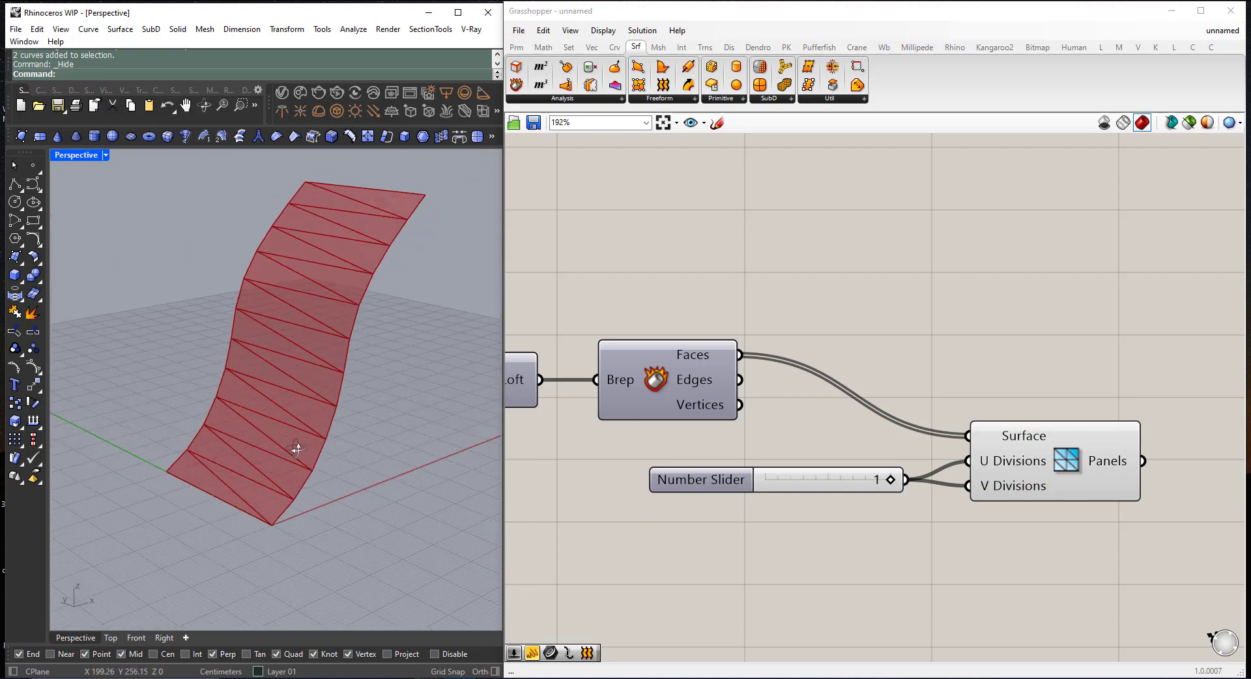
scroll(720, 438, "down", 5)
left_click_drag(993, 456, 979, 400)
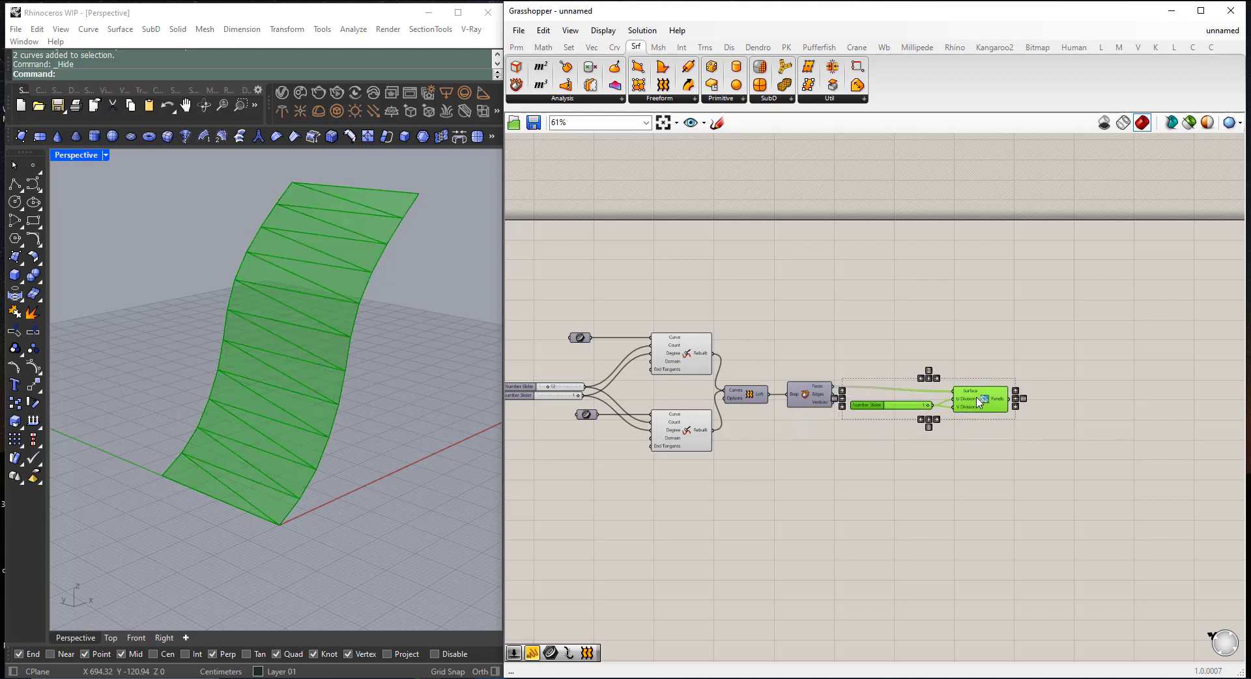
left_click(998, 417)
- Bake the triangular panels onto Layer 02
scroll(995, 407, "up", 2)
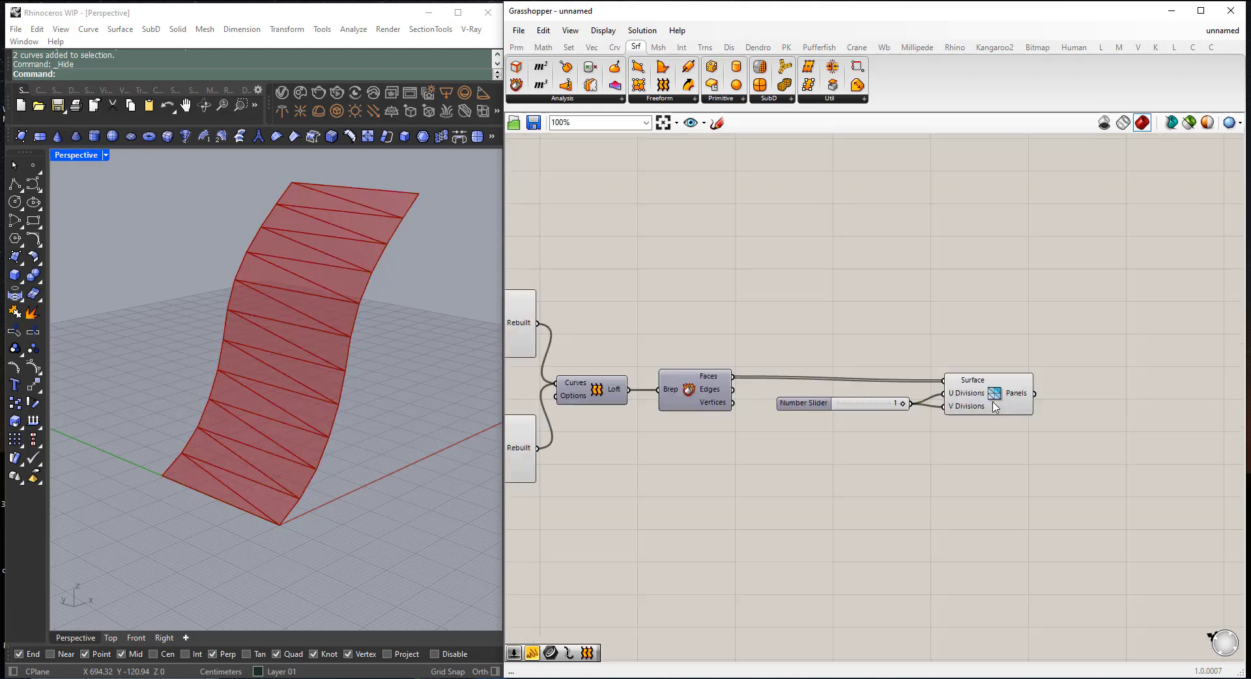
right_click(994, 398)
left_click(1035, 452)
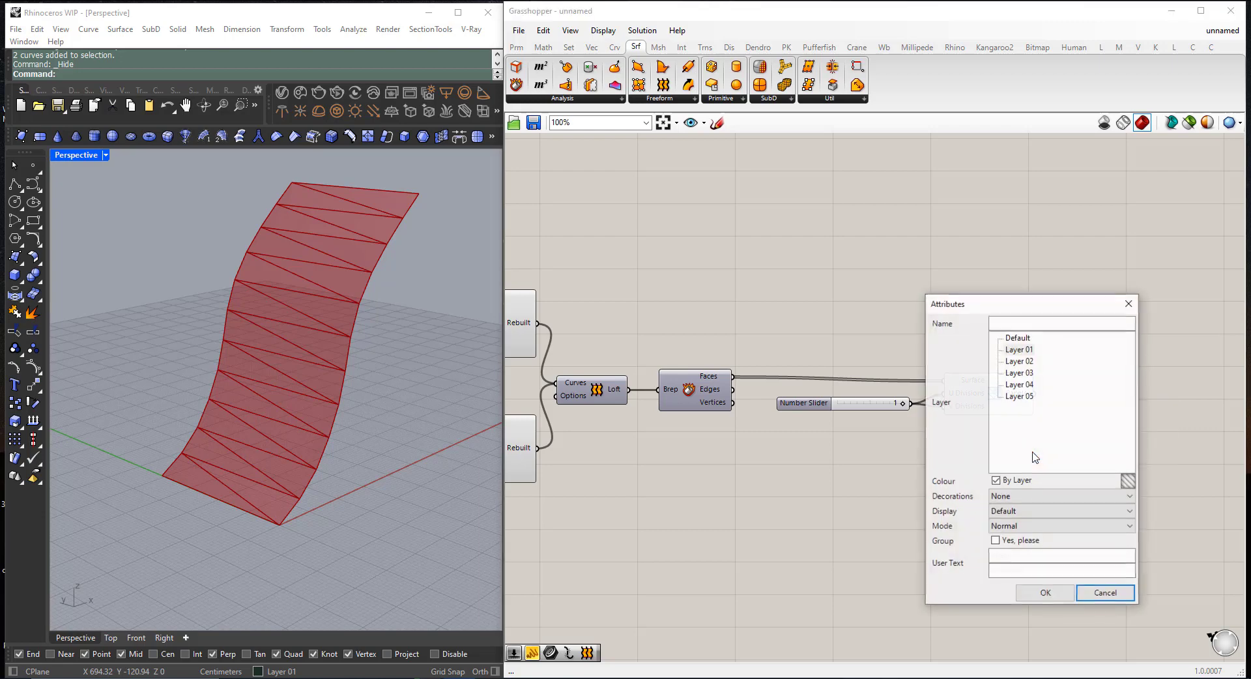
left_click(1020, 361)
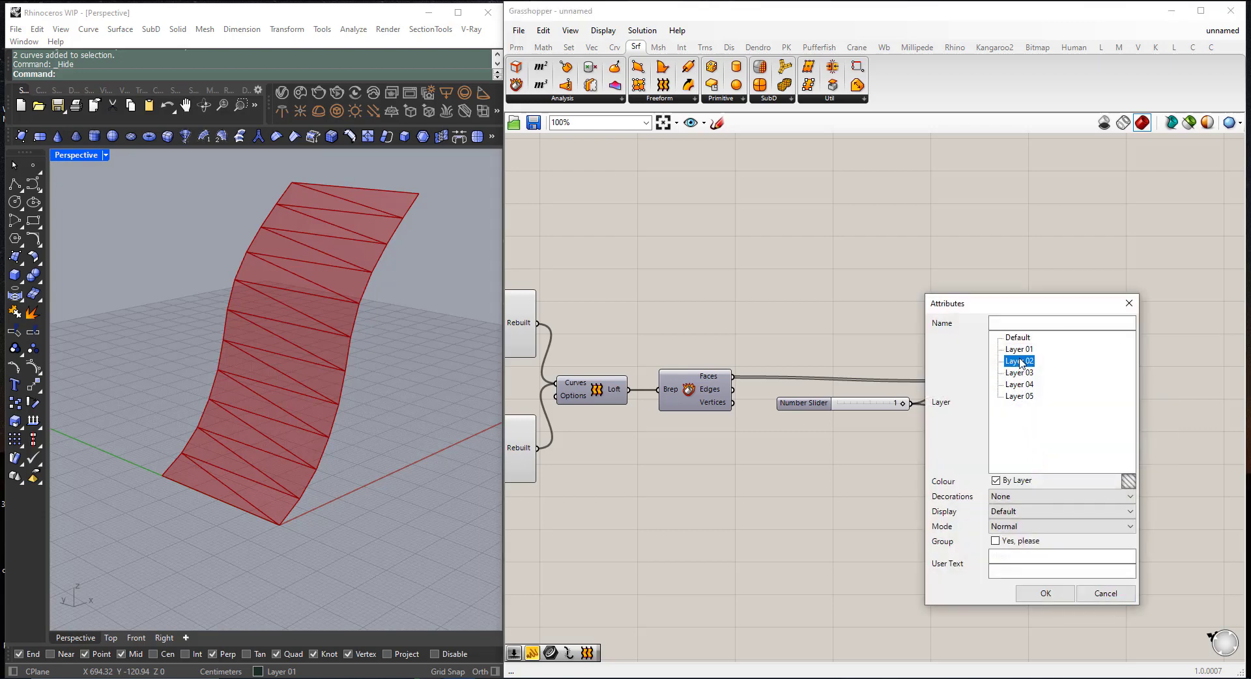
left_click(1046, 593)
- Select all the baked triangular panels and move them to the side of the Grasshopper preview
right_click_drag(302, 452, 372, 498)
left_click_drag(384, 519, 261, 275)
key("alt")
left_click_drag(236, 378, 440, 392)
scroll(320, 480, "down", 2)
right_click_drag(321, 480, 277, 427)
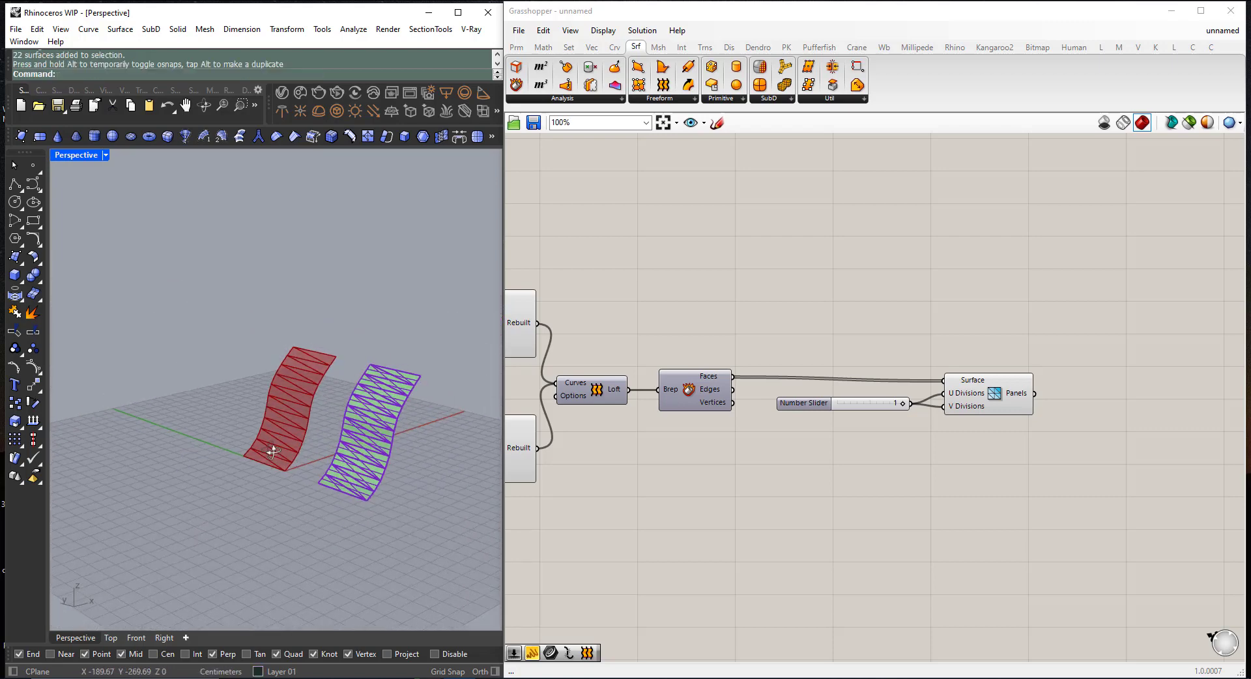
- Select individual triangular surfaces at the lower end of the baked strip to check that they are separate panels
scroll(374, 471, "up", 8)
right_click_drag(369, 456, 329, 437)
left_click(295, 546)
left_click(230, 516)
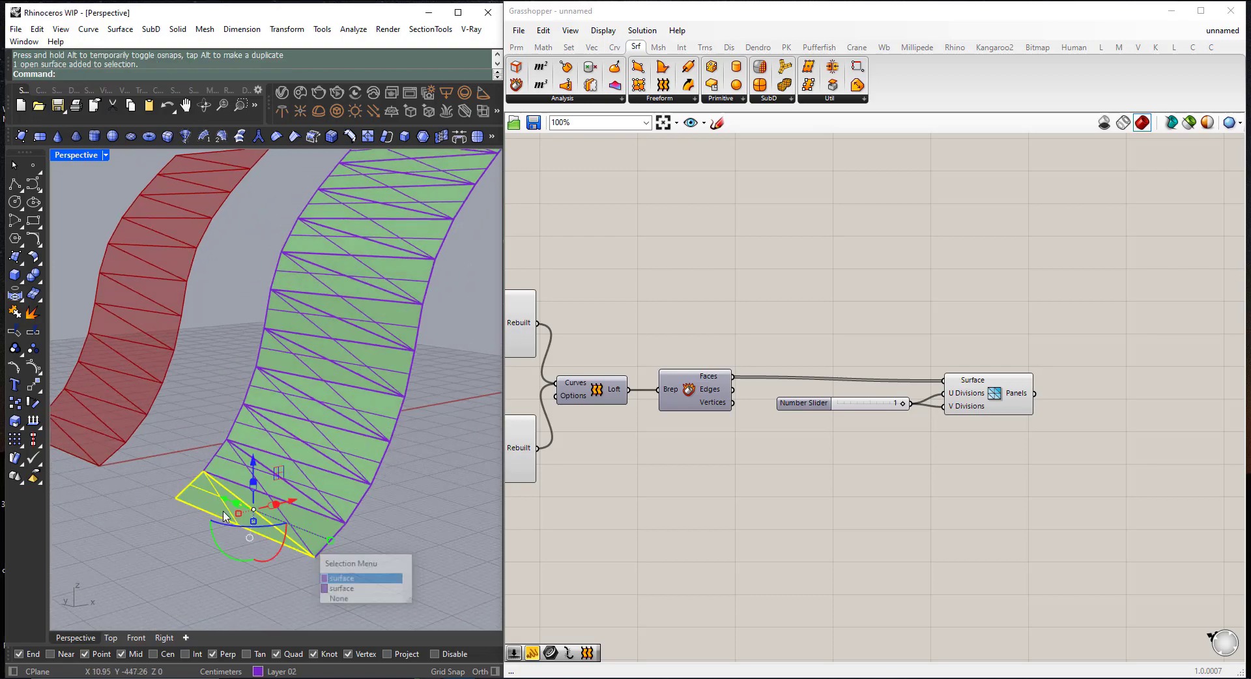
scroll(251, 526, "up", 6)
left_click(423, 560)
left_click(326, 524)
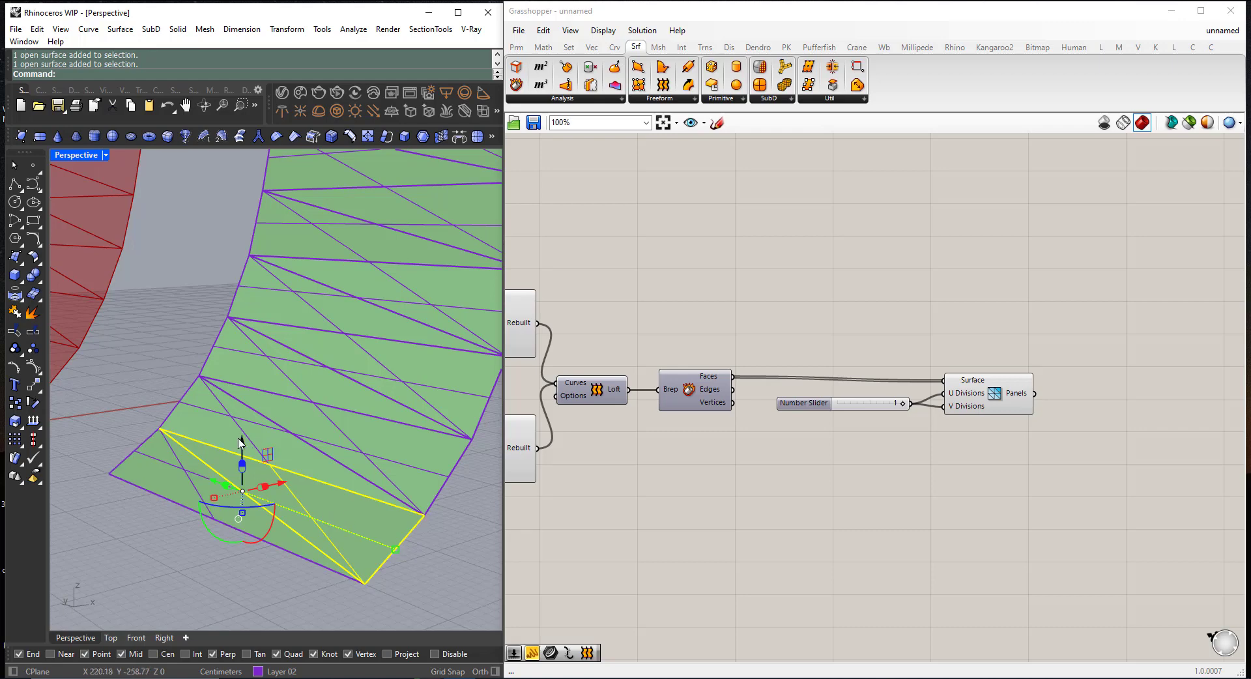
- Delete all the baked triangular panels beside the preview
scroll(432, 486, "down", 5)
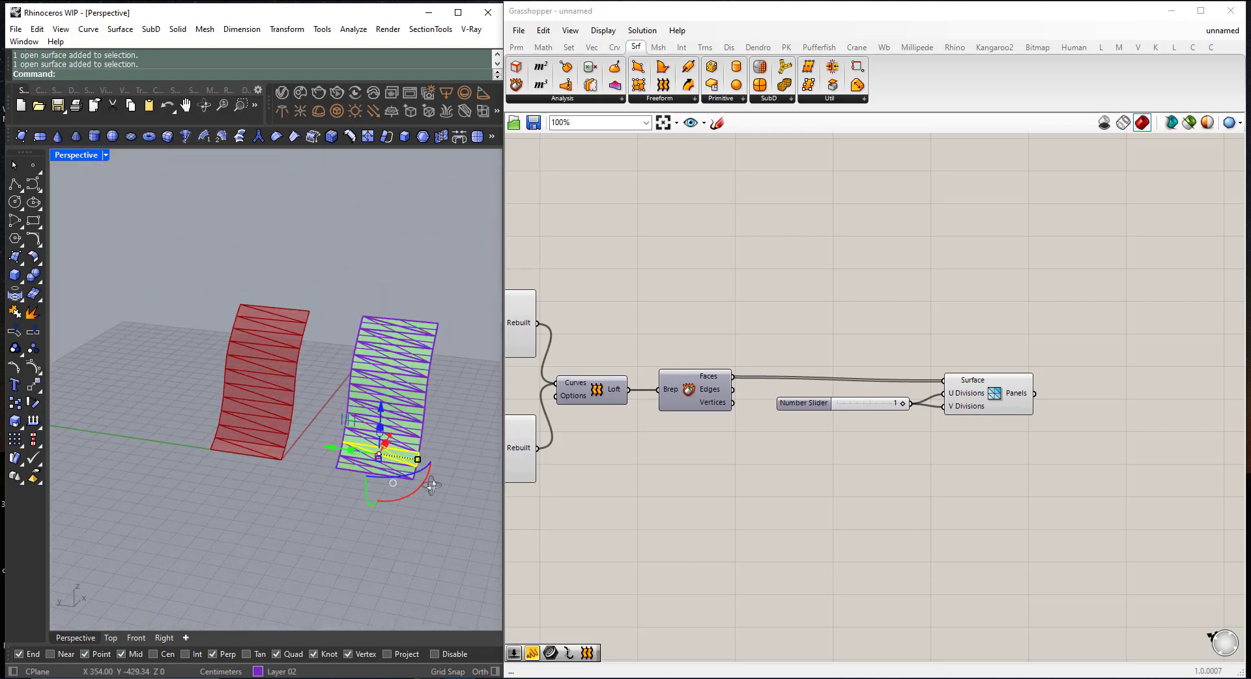
left_click_drag(456, 531, 363, 215)
key("Delete")
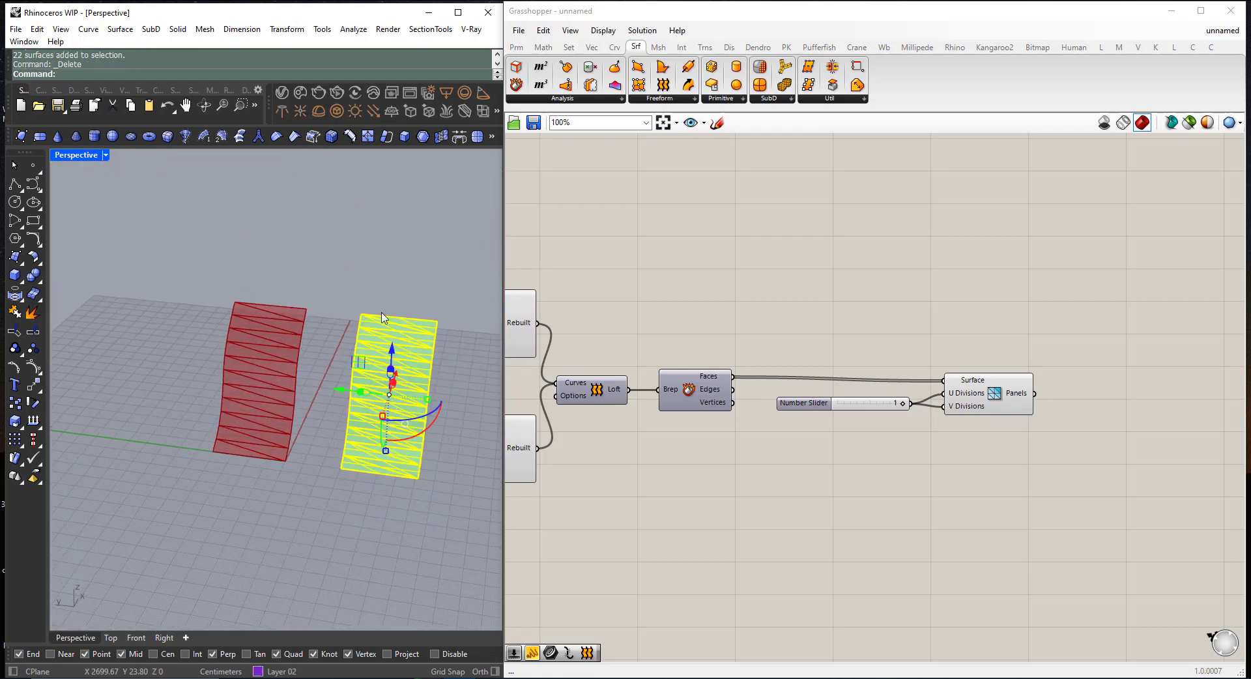
- Show the two hidden source curves along the edges of the panelled strip
right_click_drag(316, 382, 254, 366)
scroll(818, 418, "down", 7)
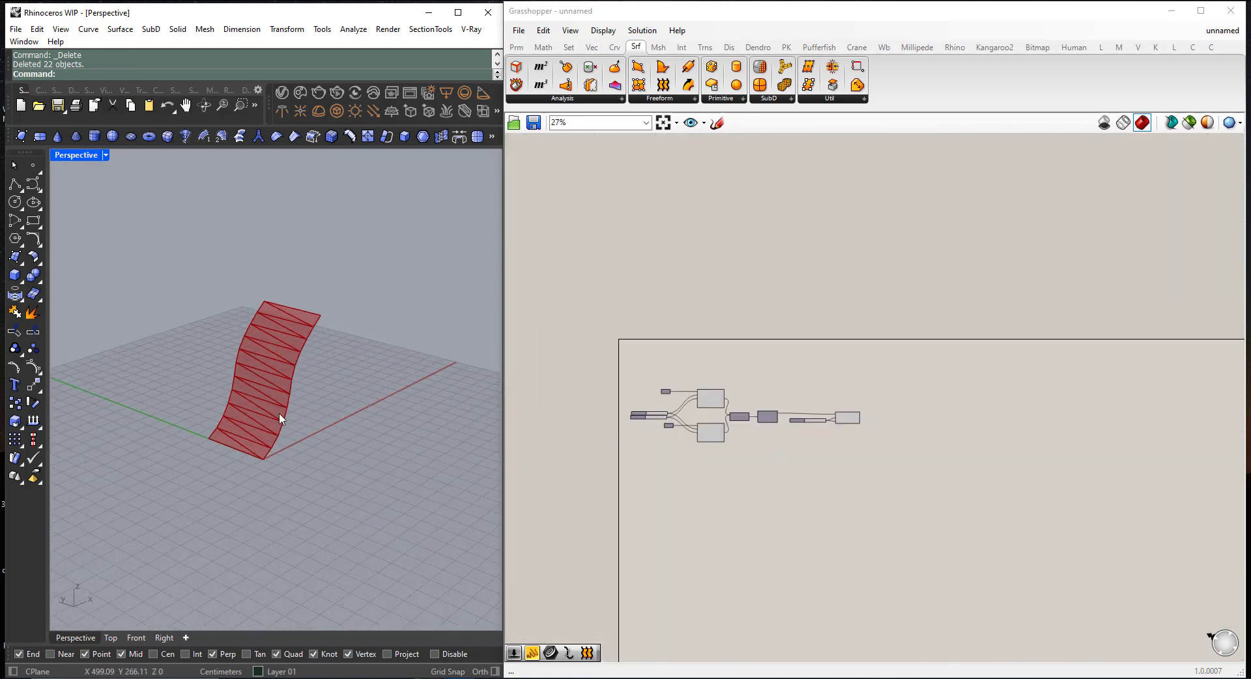
scroll(283, 408, "up", 5)
middle_click(332, 441)
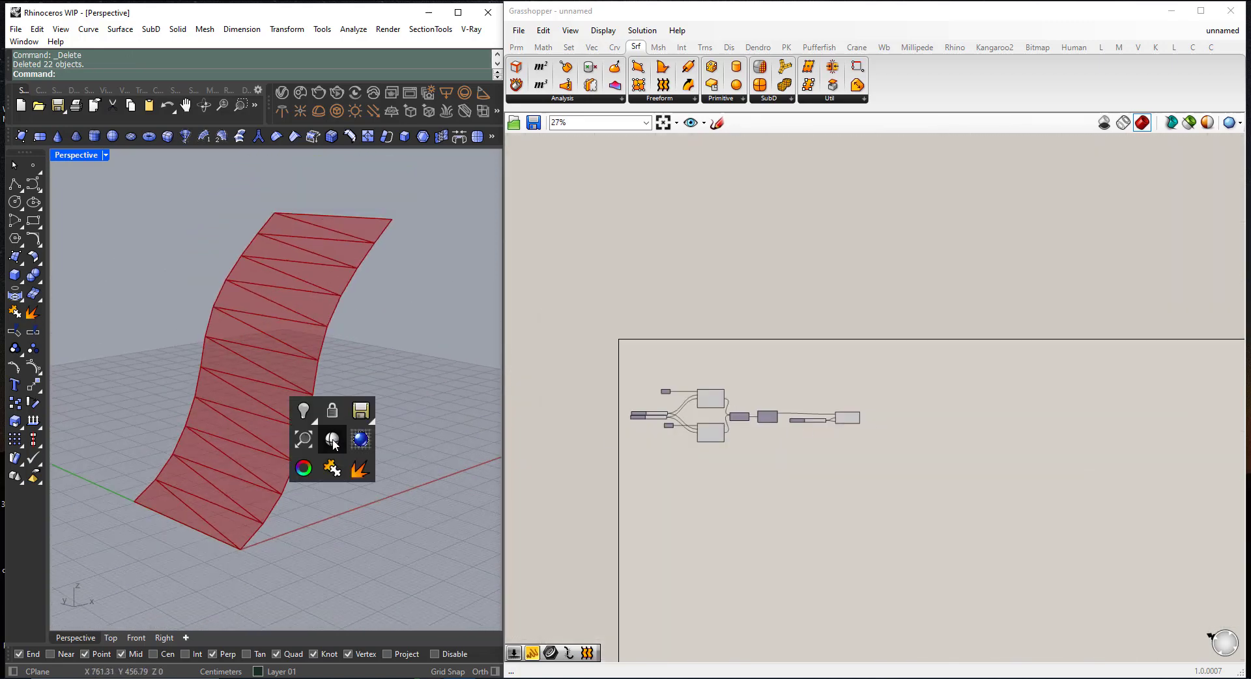
left_click(313, 421)
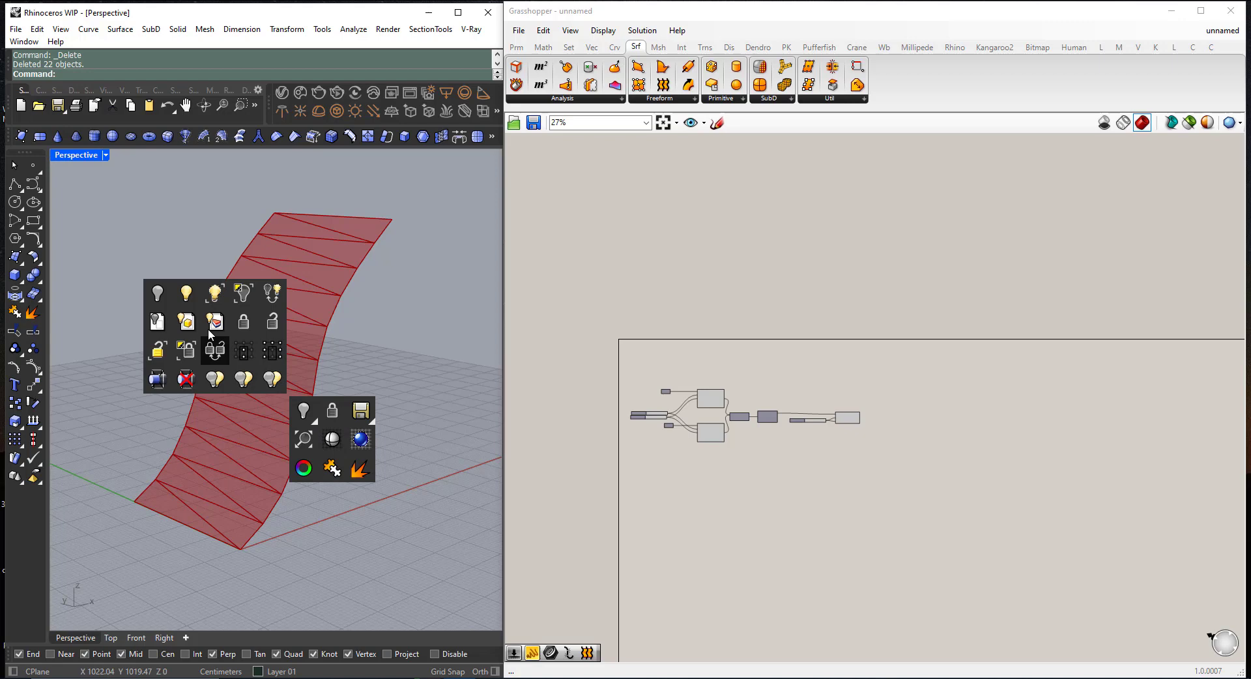
left_click(186, 295)
scroll(291, 354, "down", 3)
right_click_drag(291, 355, 305, 400)
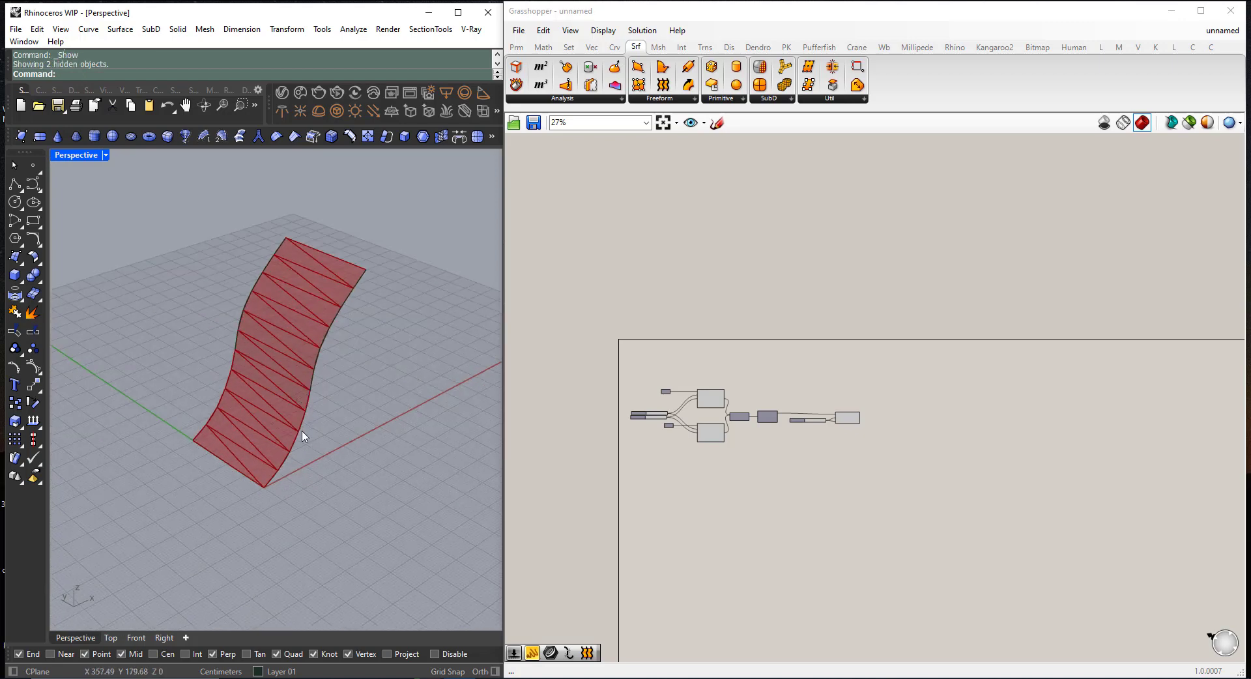
- Select the source curve nearest the red axis and move it away from the strip and back to test the live panel update
scroll(300, 431, "up", 4)
left_click(292, 438)
scroll(297, 445, "down", 2)
left_click_drag(352, 352, 411, 358)
left_click_drag(442, 316, 303, 384)
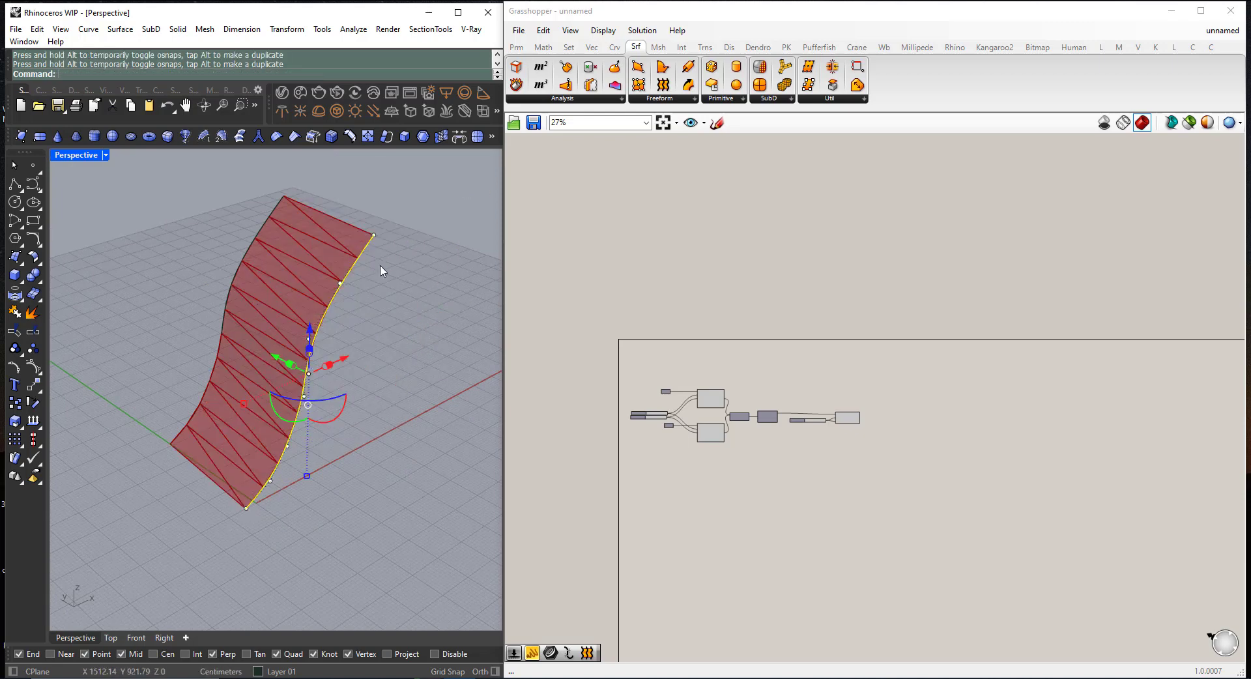
- Reshape the selected curve by raising its upper end control point and finally lowering it well below the opposite curve's upper end
left_click(374, 235)
scroll(327, 363, "down", 4)
right_click_drag(342, 397, 356, 355)
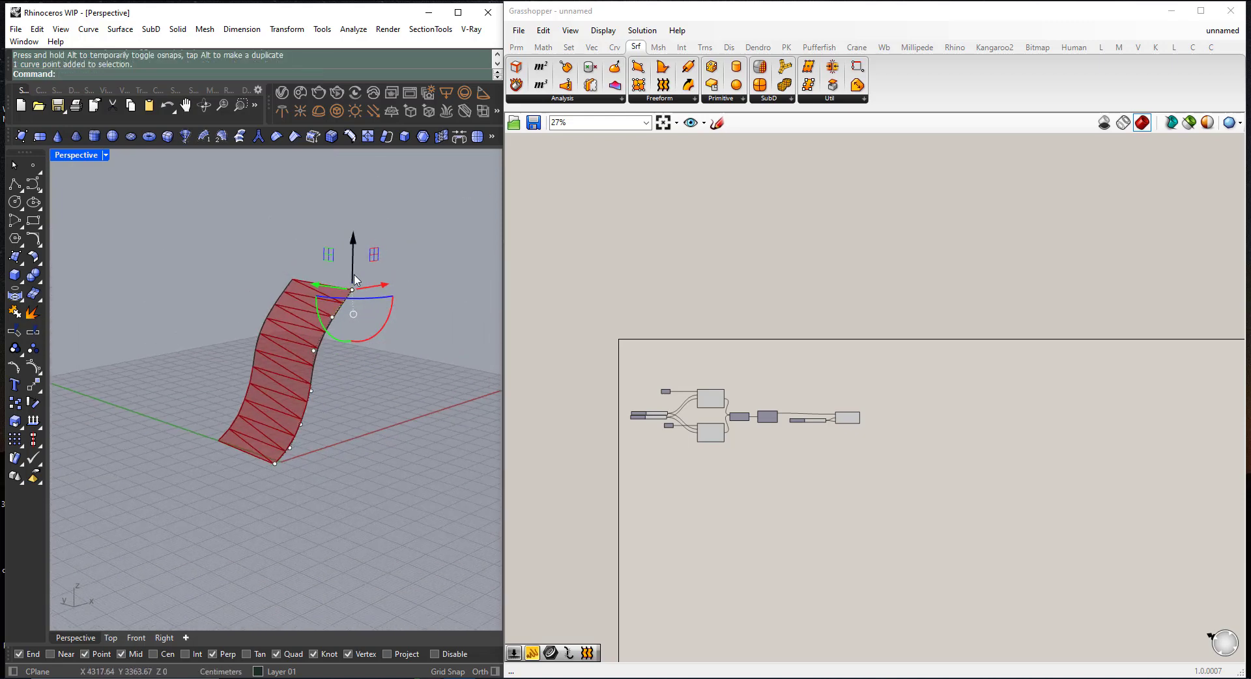
left_click_drag(354, 261, 357, 194)
right_click_drag(307, 316, 326, 263)
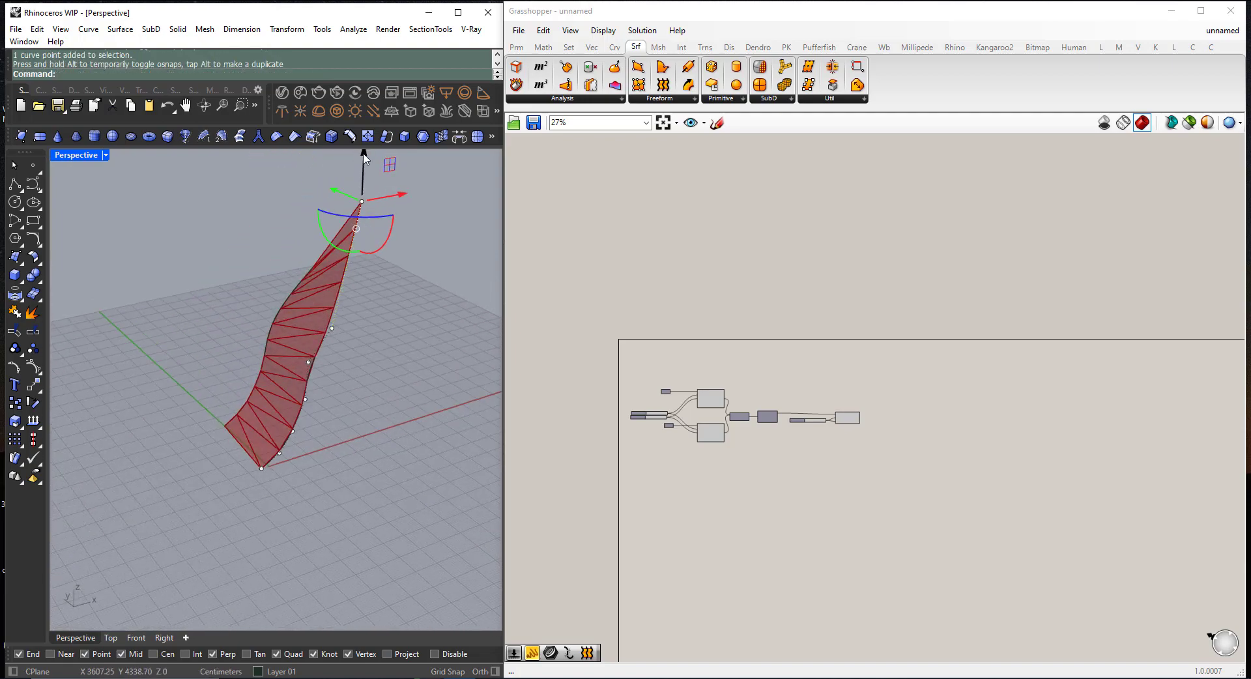
left_click_drag(365, 159, 356, 323)
right_click_drag(305, 373, 344, 398)
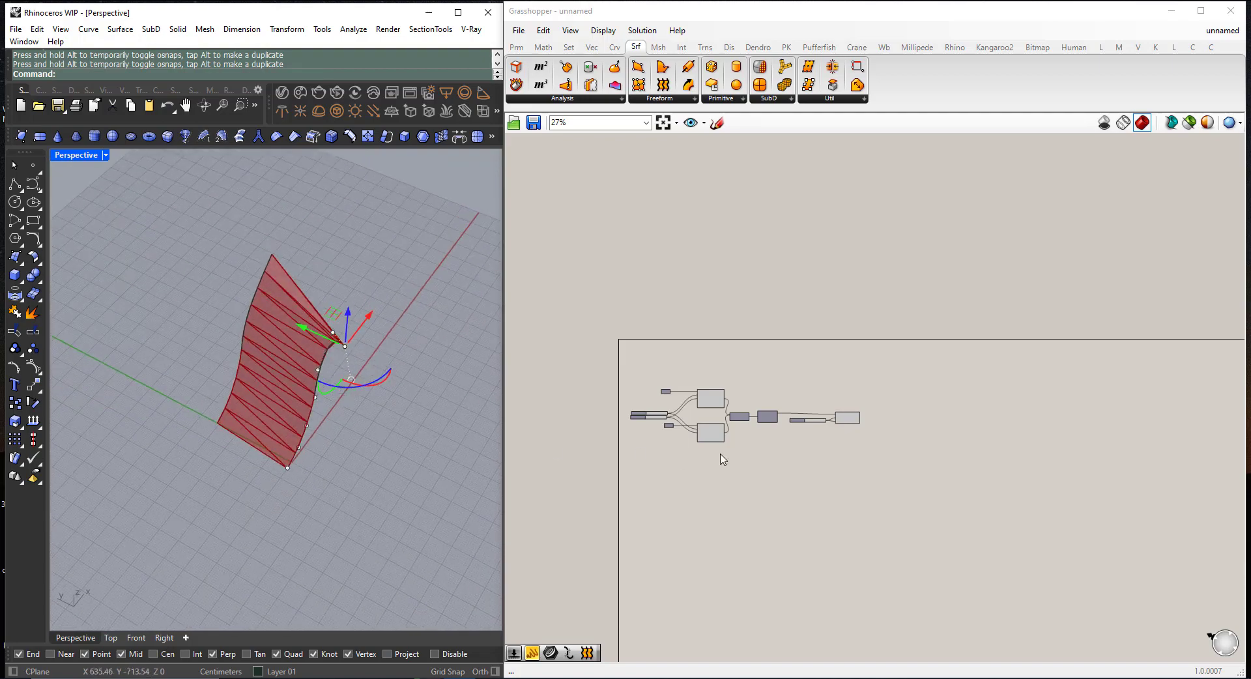
scroll(662, 447, "up", 5)
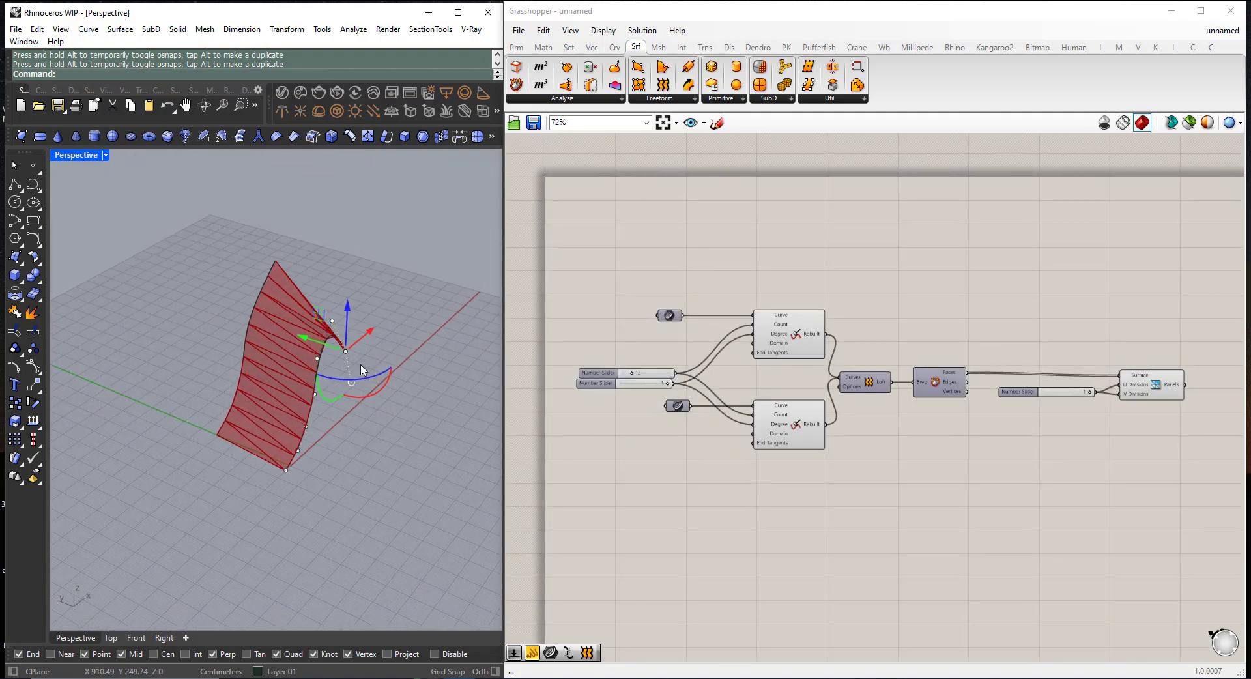
scroll(653, 381, "down", 2)
scroll(801, 399, "up", 2)
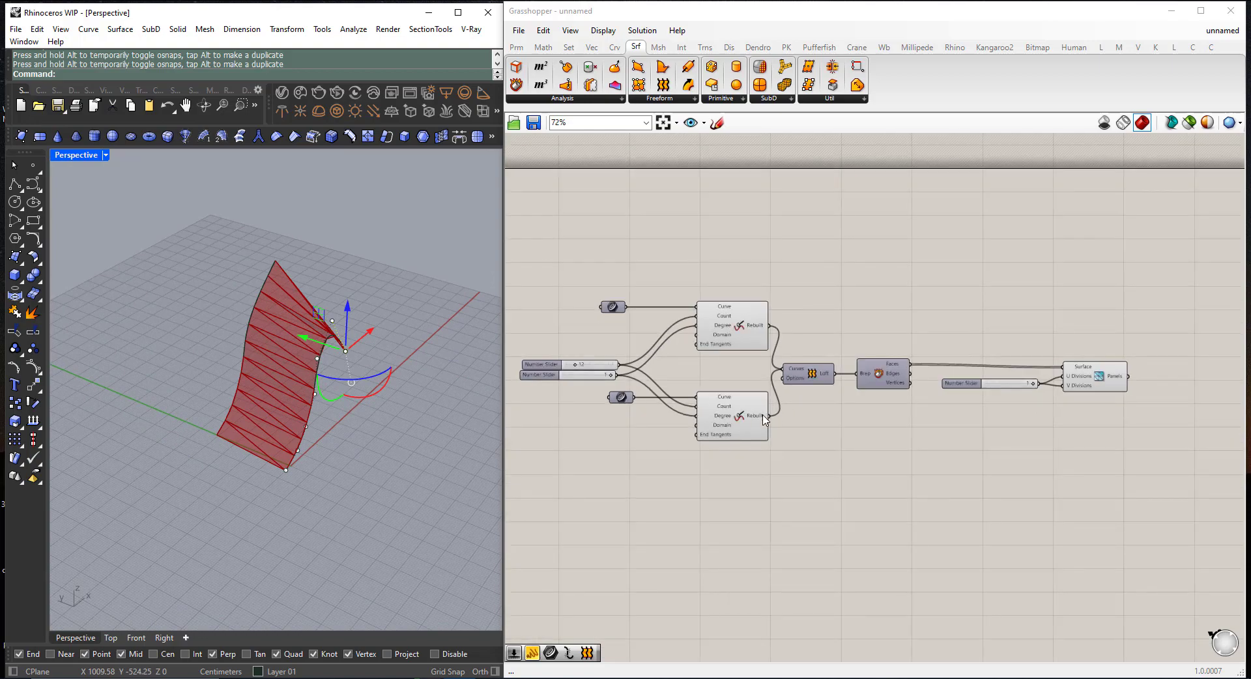
right_click_drag(659, 436, 675, 428)
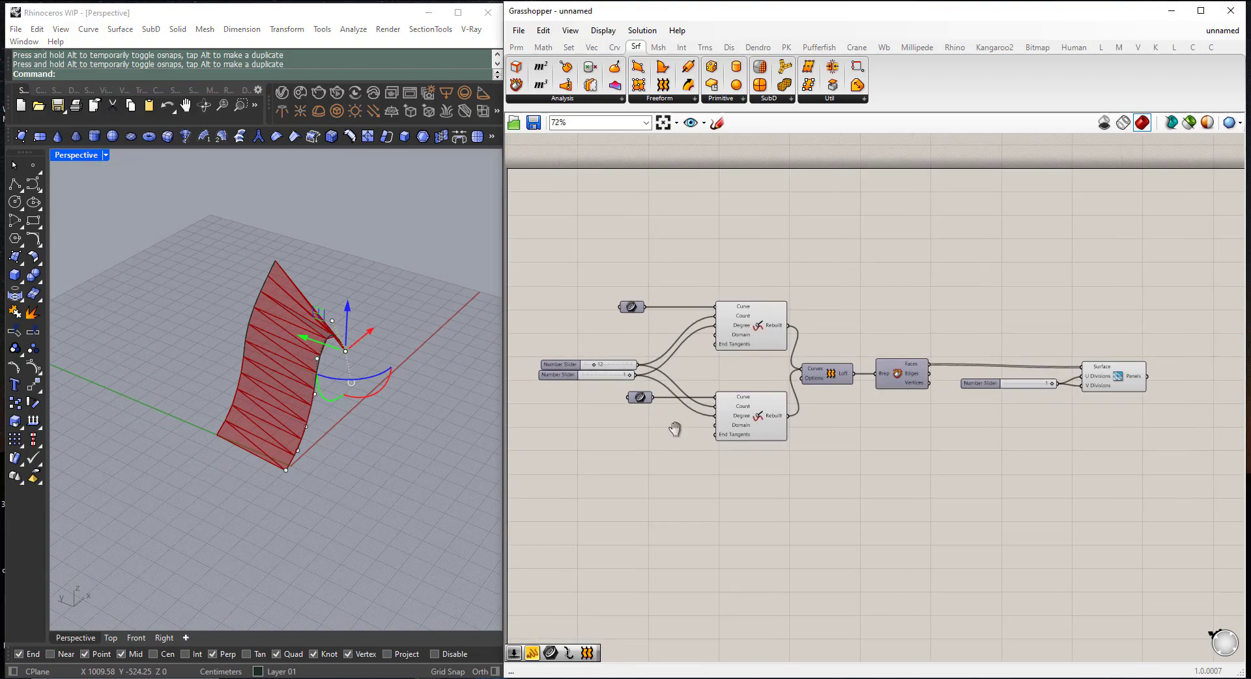